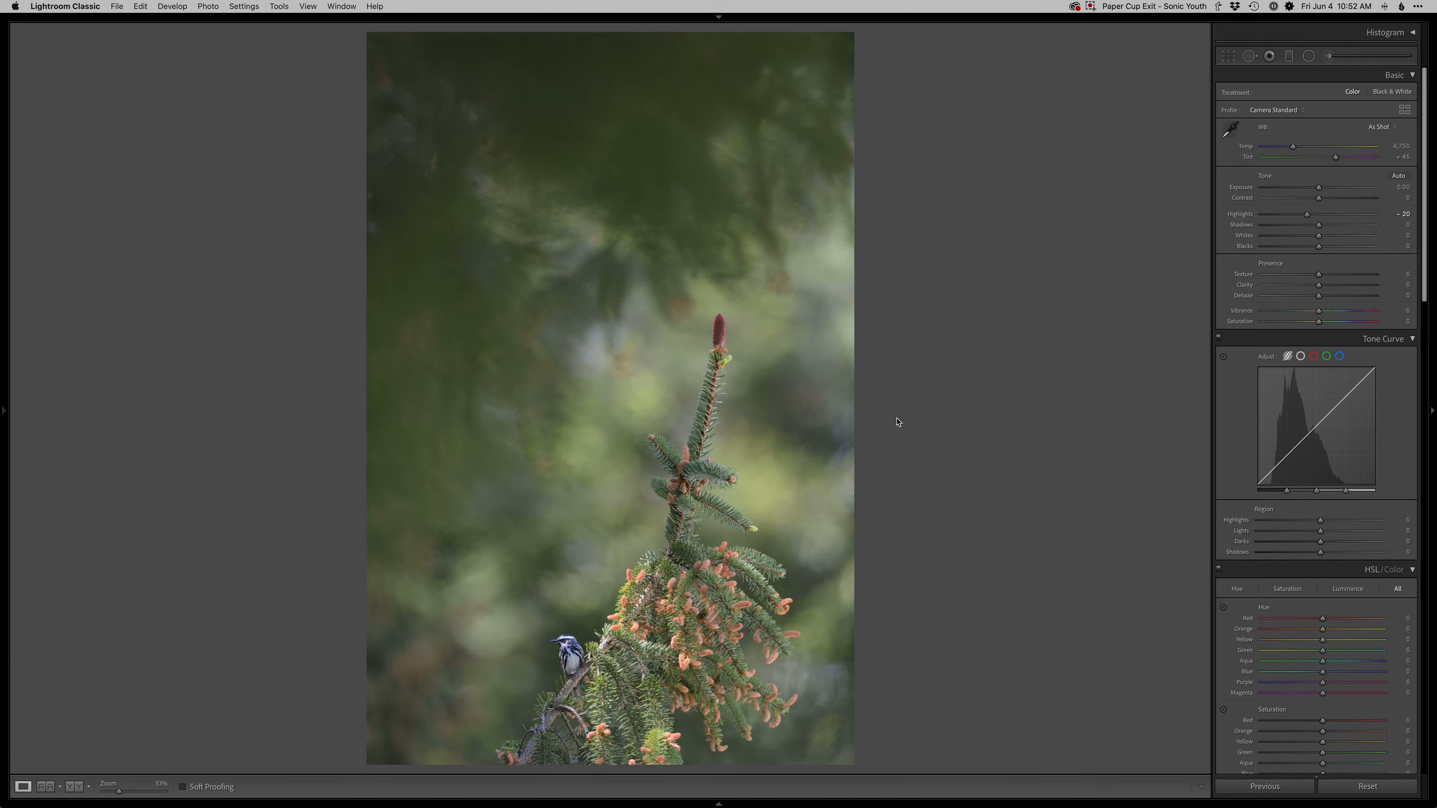
Step: Crop the bird photo slightly tighter from the top at the original aspect ratio and shift the framing toward the left side
key("r")
left_click_drag(614, 36, 610, 64)
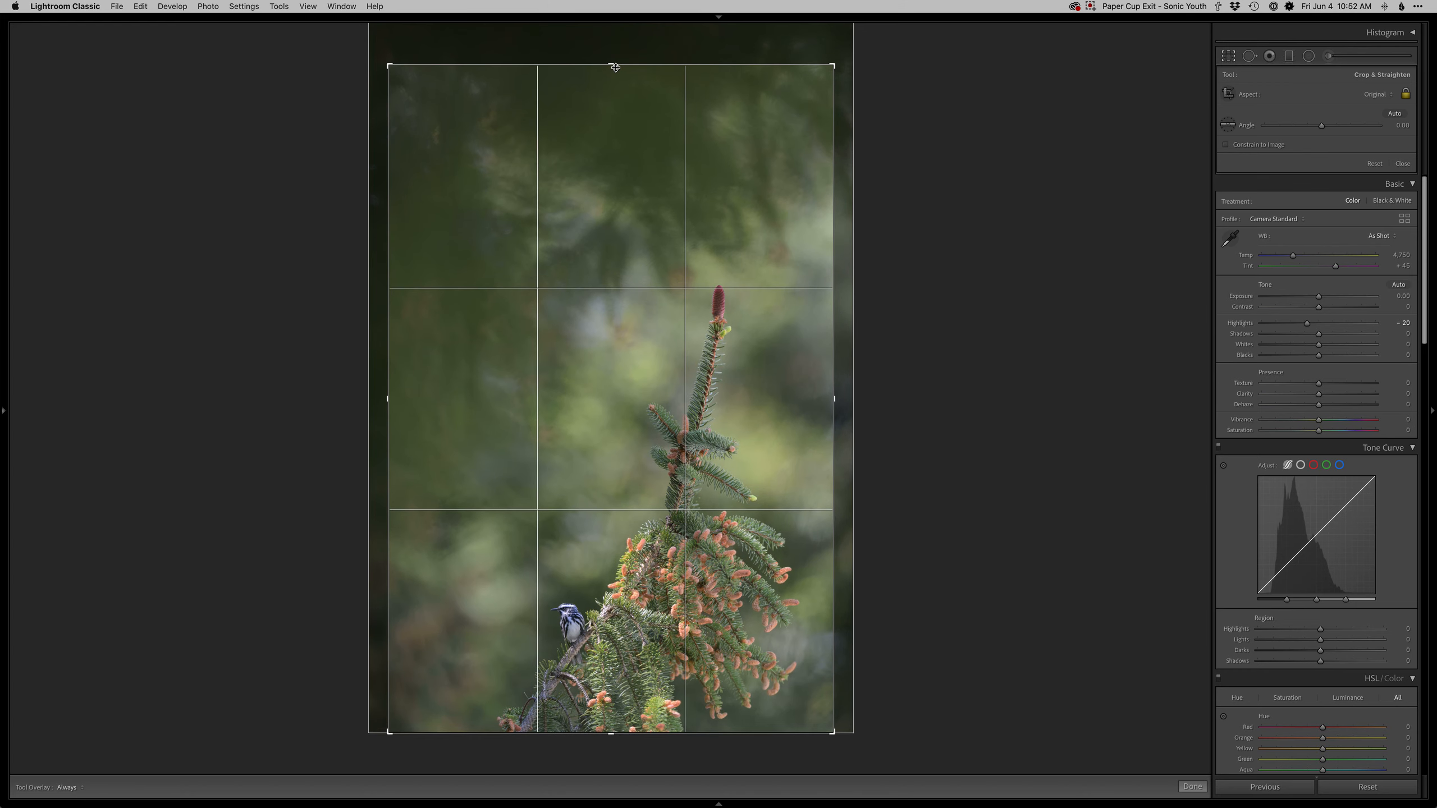
left_click_drag(605, 365, 626, 368)
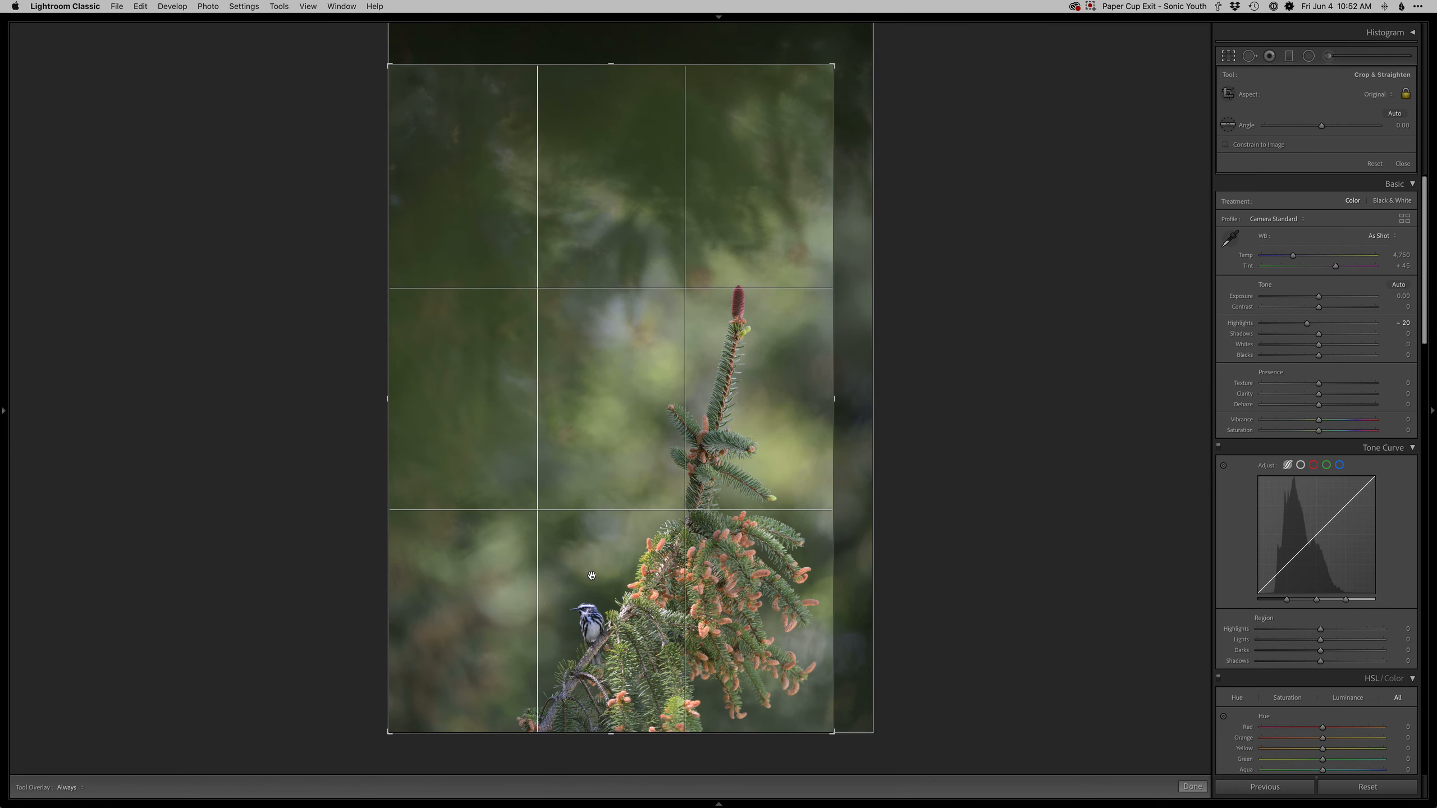
key("Return")
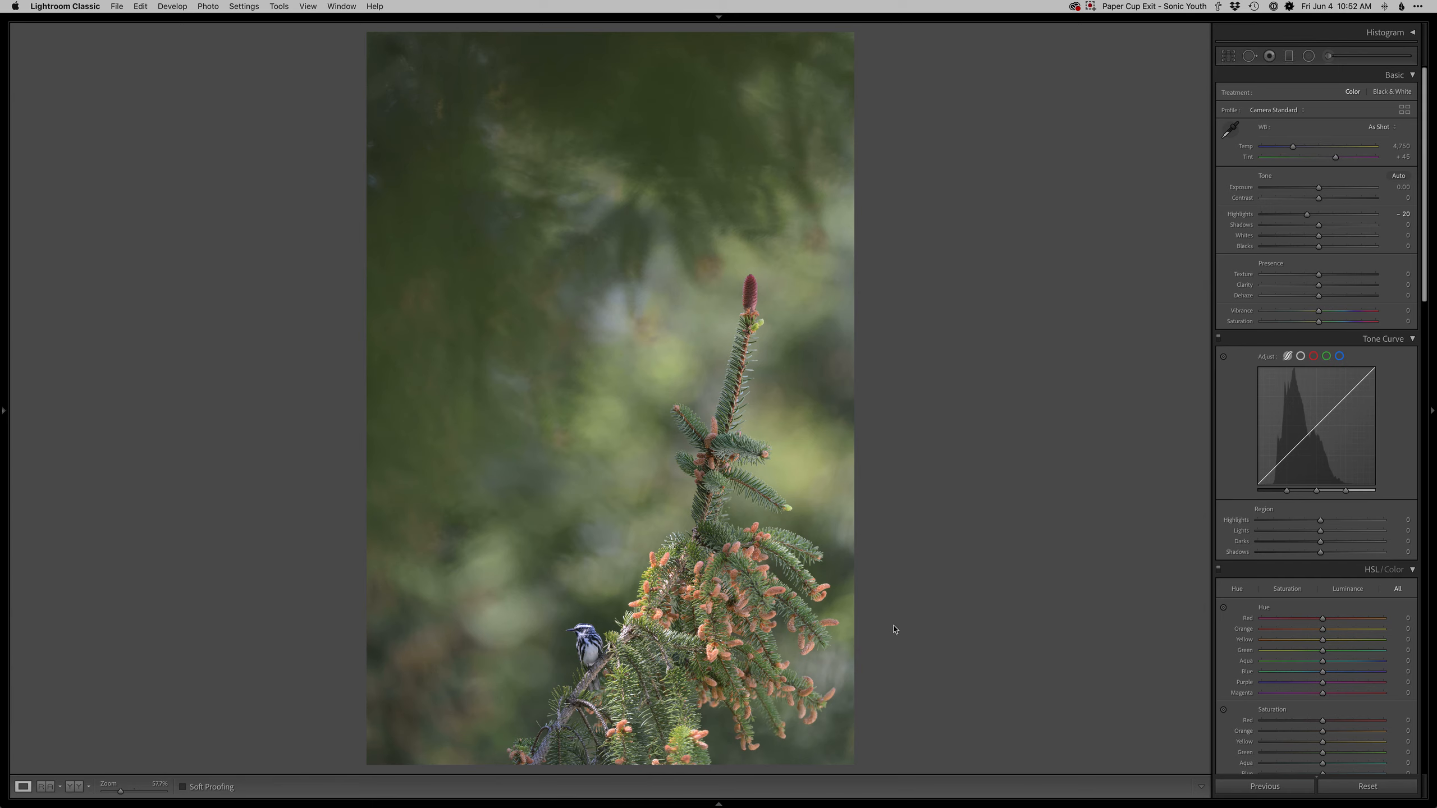
Step: Darken the photo by setting Exposure to -0.60
key("minus")
key("minus")
key("minus")
key("minus")
key("minus")
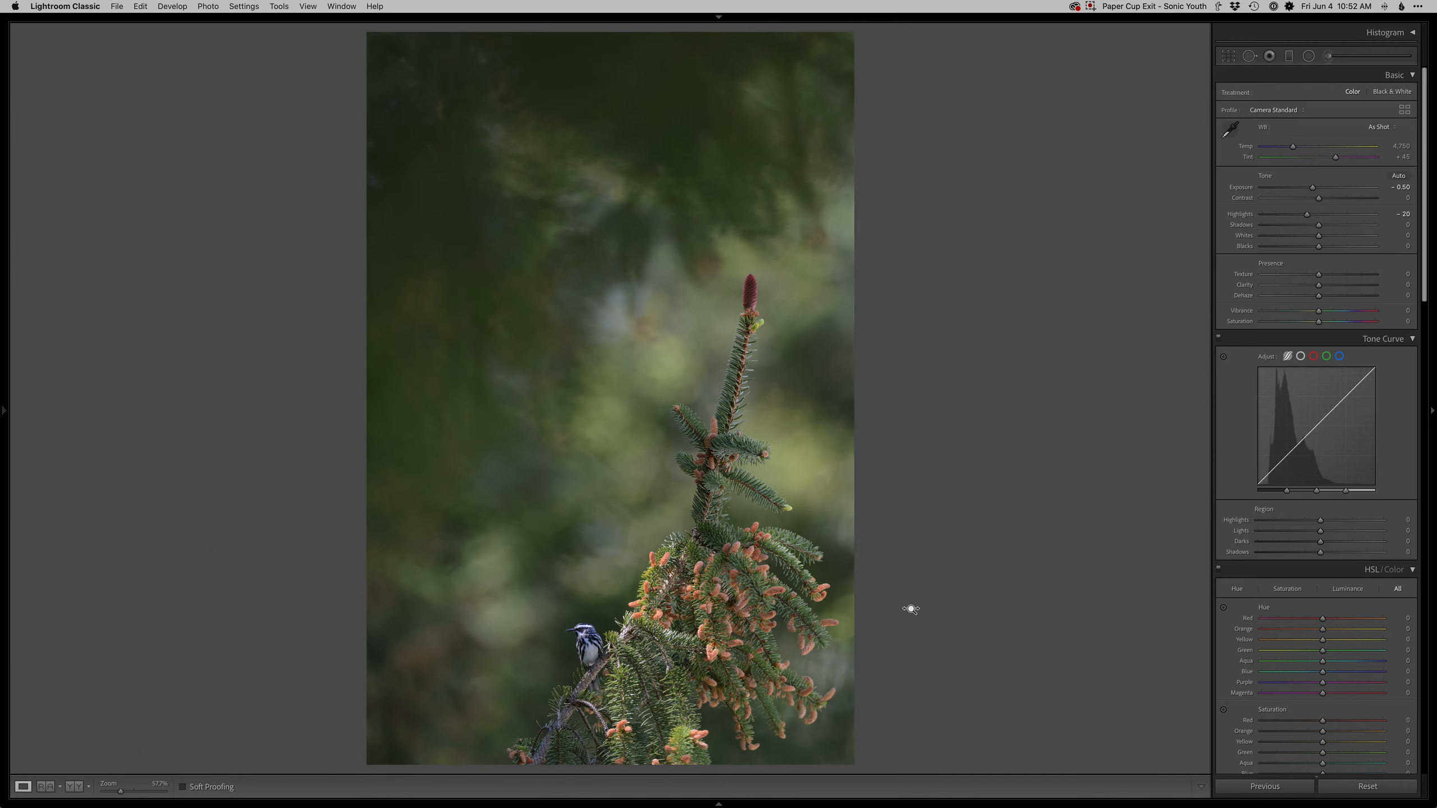
key("minus")
Step: Warm the white balance to Temp 5,250 and Tint +27, and set Highlights to -40
key("equal")
key("equal")
key("equal")
key("equal")
key("period")
key("minus")
key("minus")
key("minus")
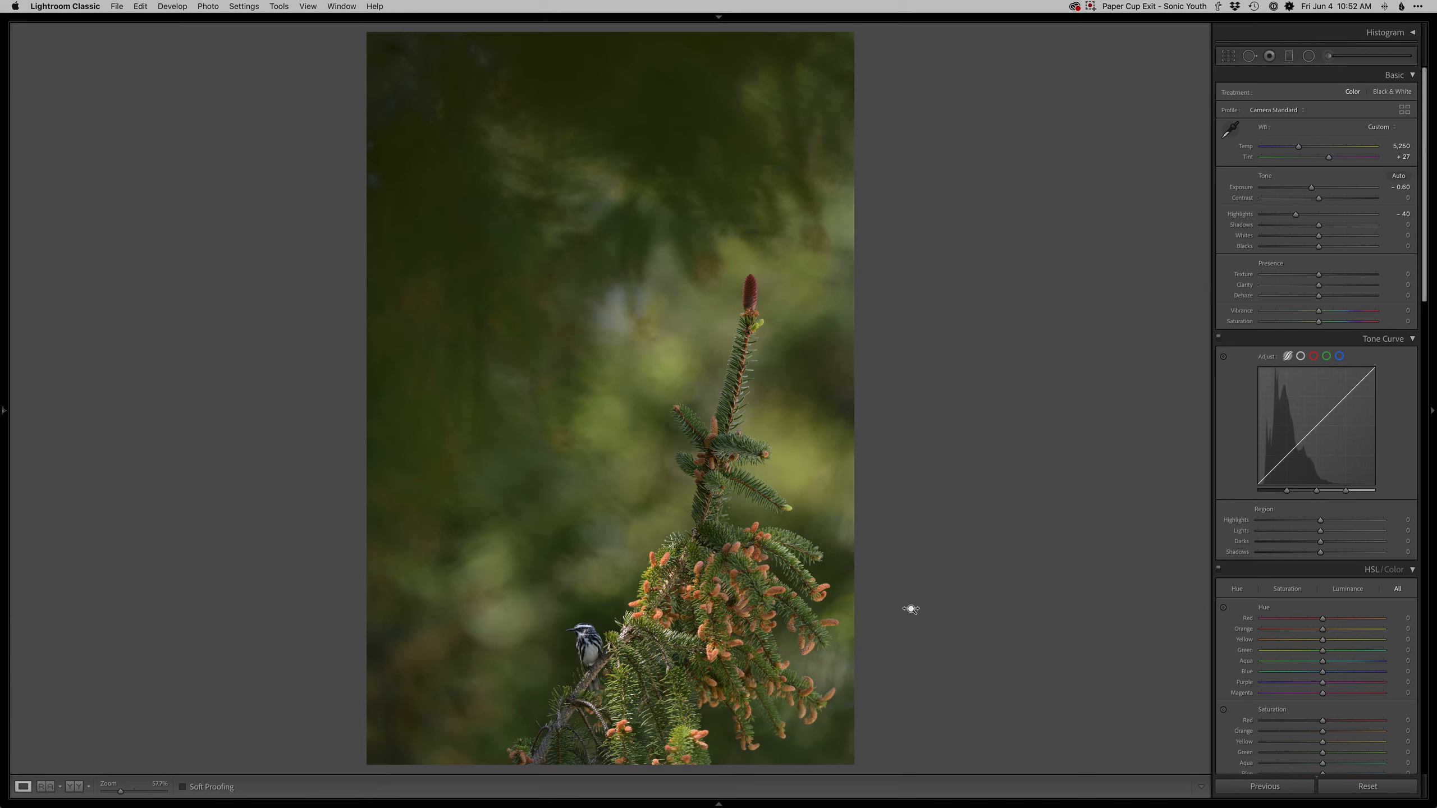
Step: Refine the tone with Exposure -0.70, Highlights -50, Shadows +70 and Blacks -10
key("plus")
key("plus")
key("plus")
key("minus")
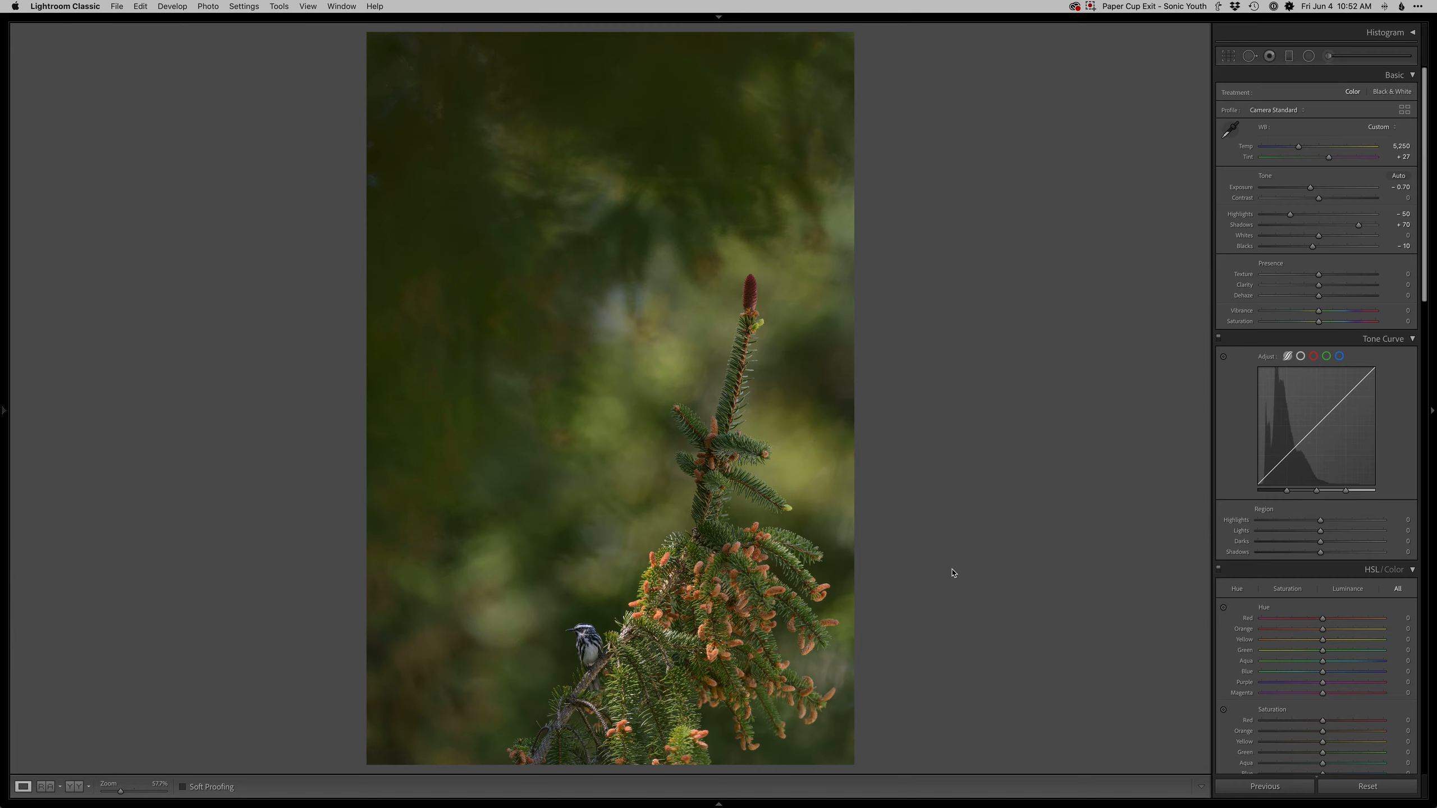
Step: Add a diagonal graduated filter over the lower-right branches with Exposure -0.23 and slightly reduced saturation
key("m")
left_click_drag(613, 635, 582, 633)
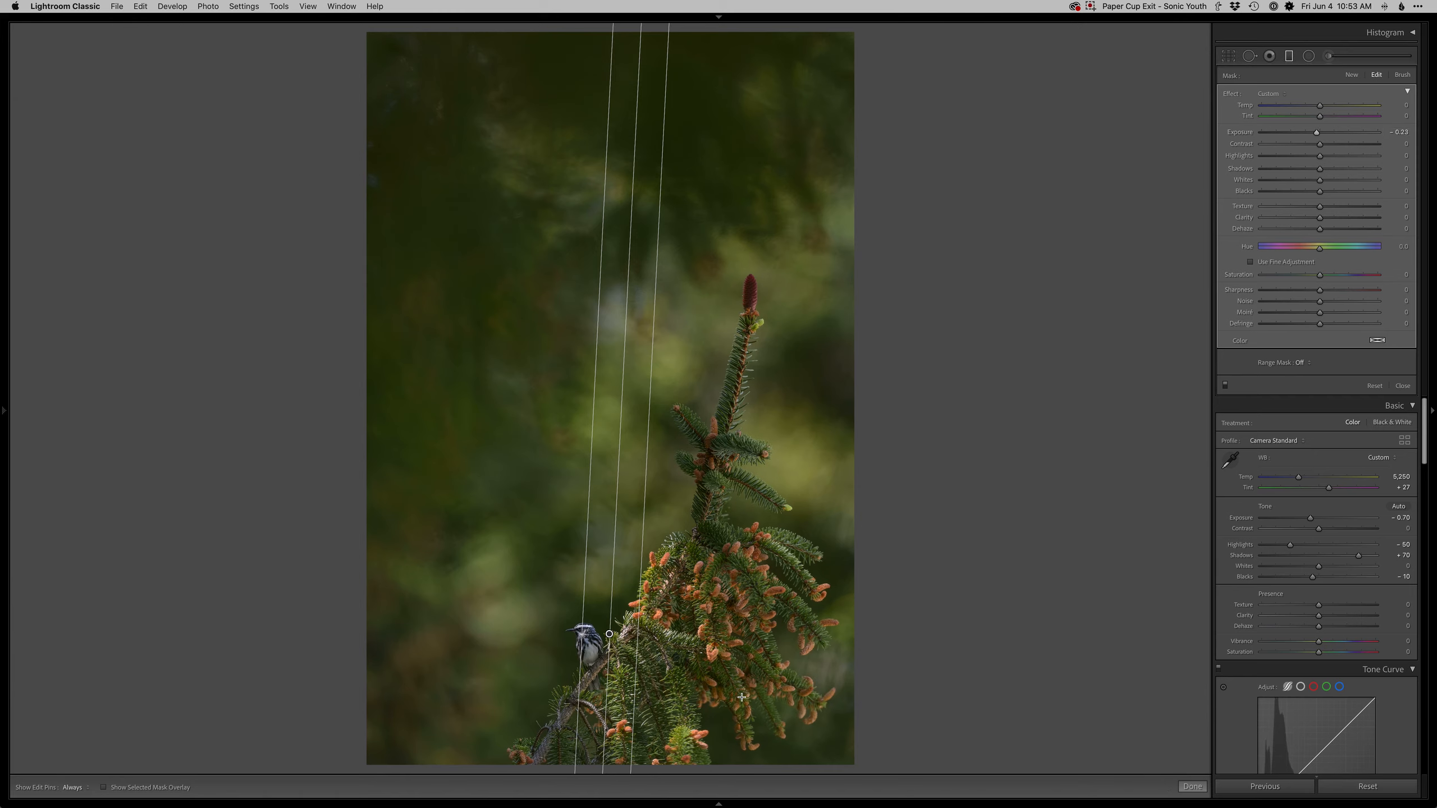
left_click_drag(684, 736, 627, 657)
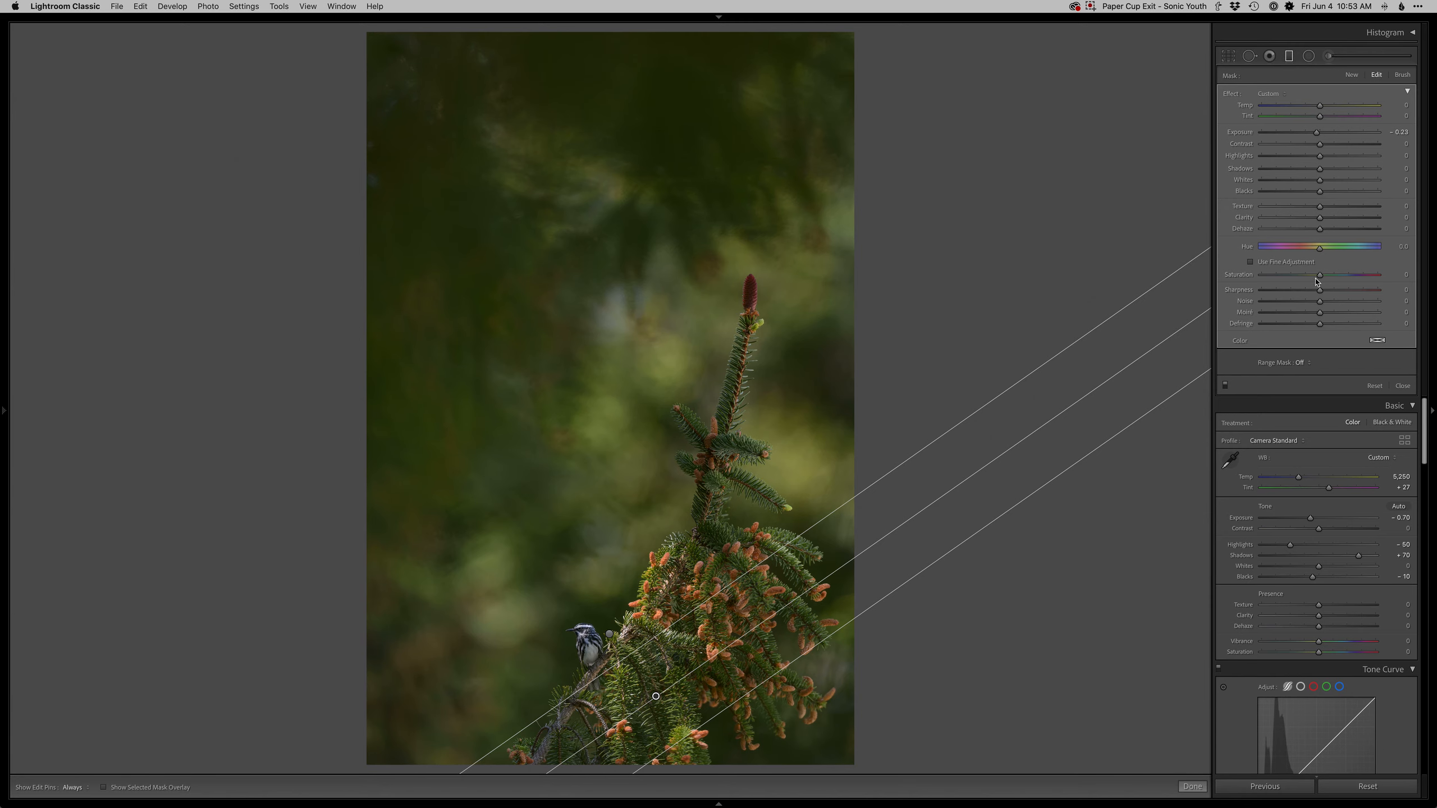
left_click_drag(1321, 276, 1316, 278)
key("m")
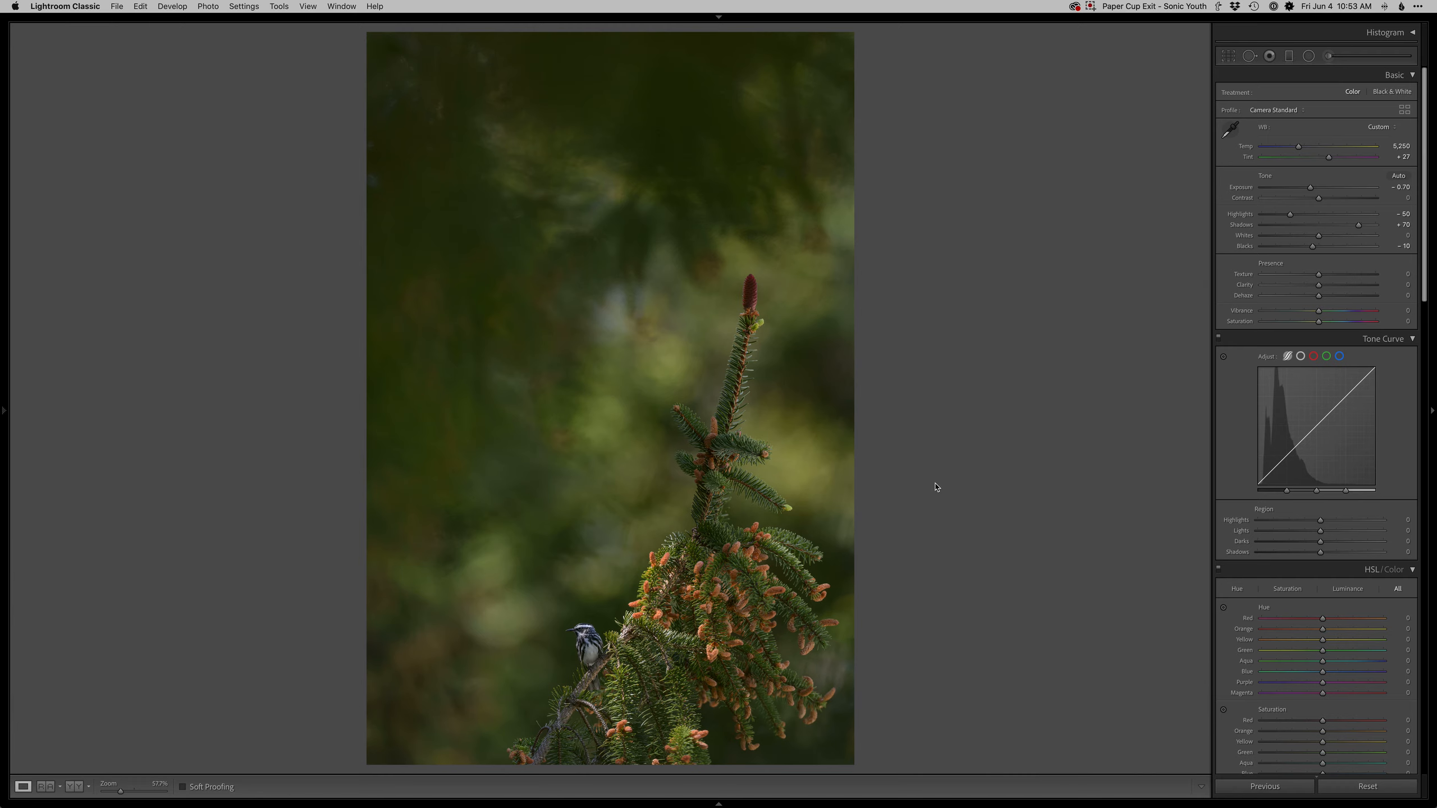
Step: Open the photo as a smart object in Photoshop and make an independent copy of its layer
key("super+e")
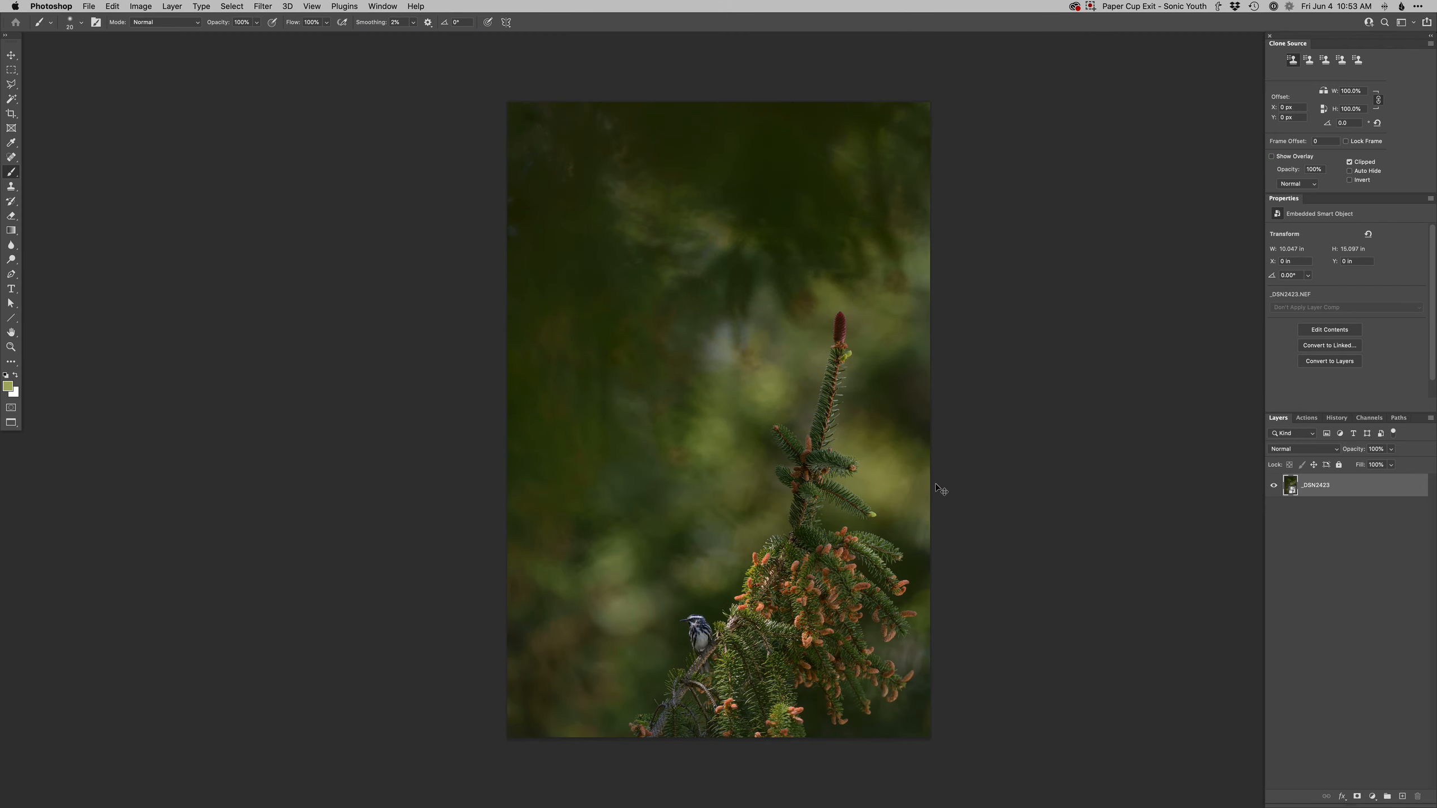
key("super+j")
Step: Darken the smart object copy in Camera Raw with lower exposure and slightly less saturation, and hide it with a black mask
double_click(1295, 486)
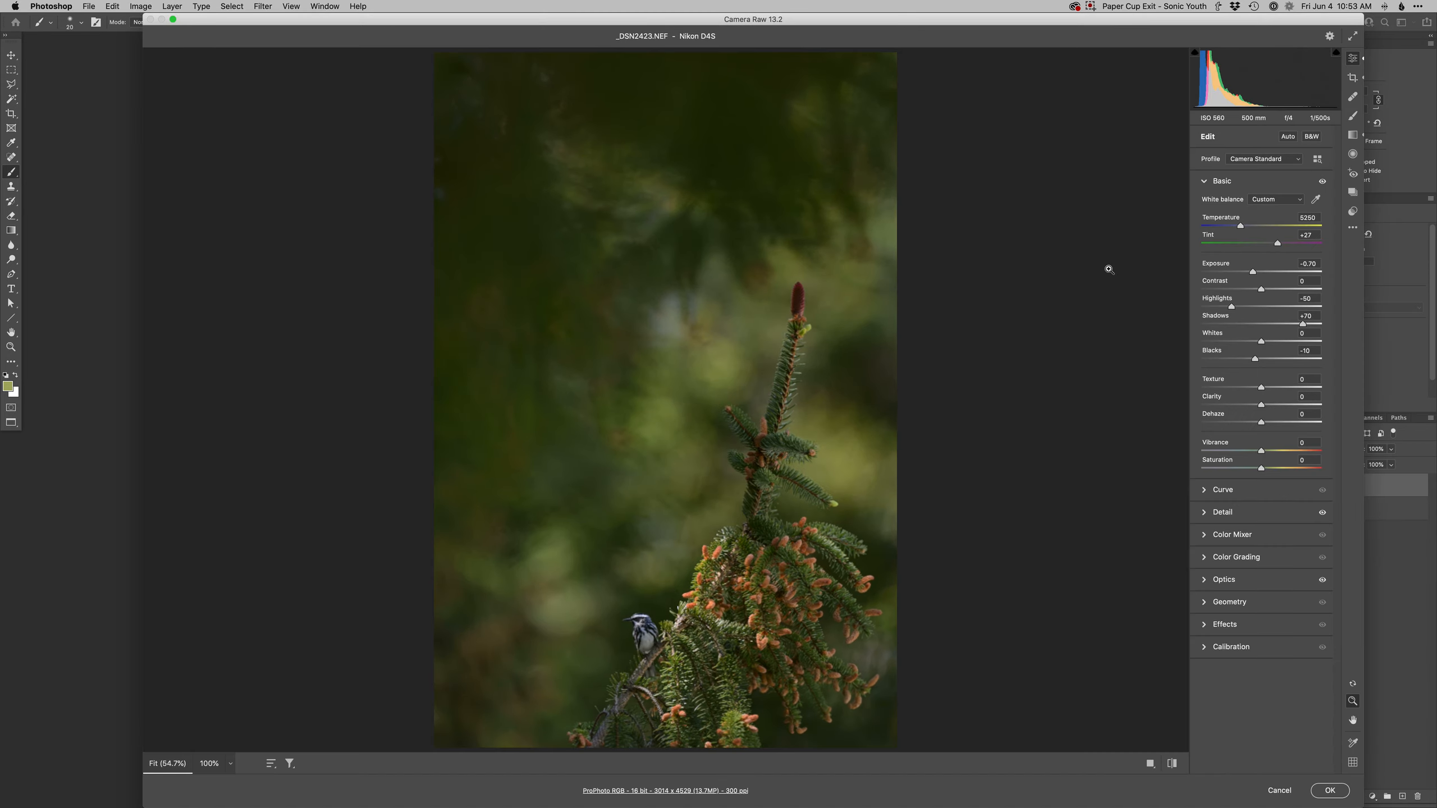
left_click(1243, 273)
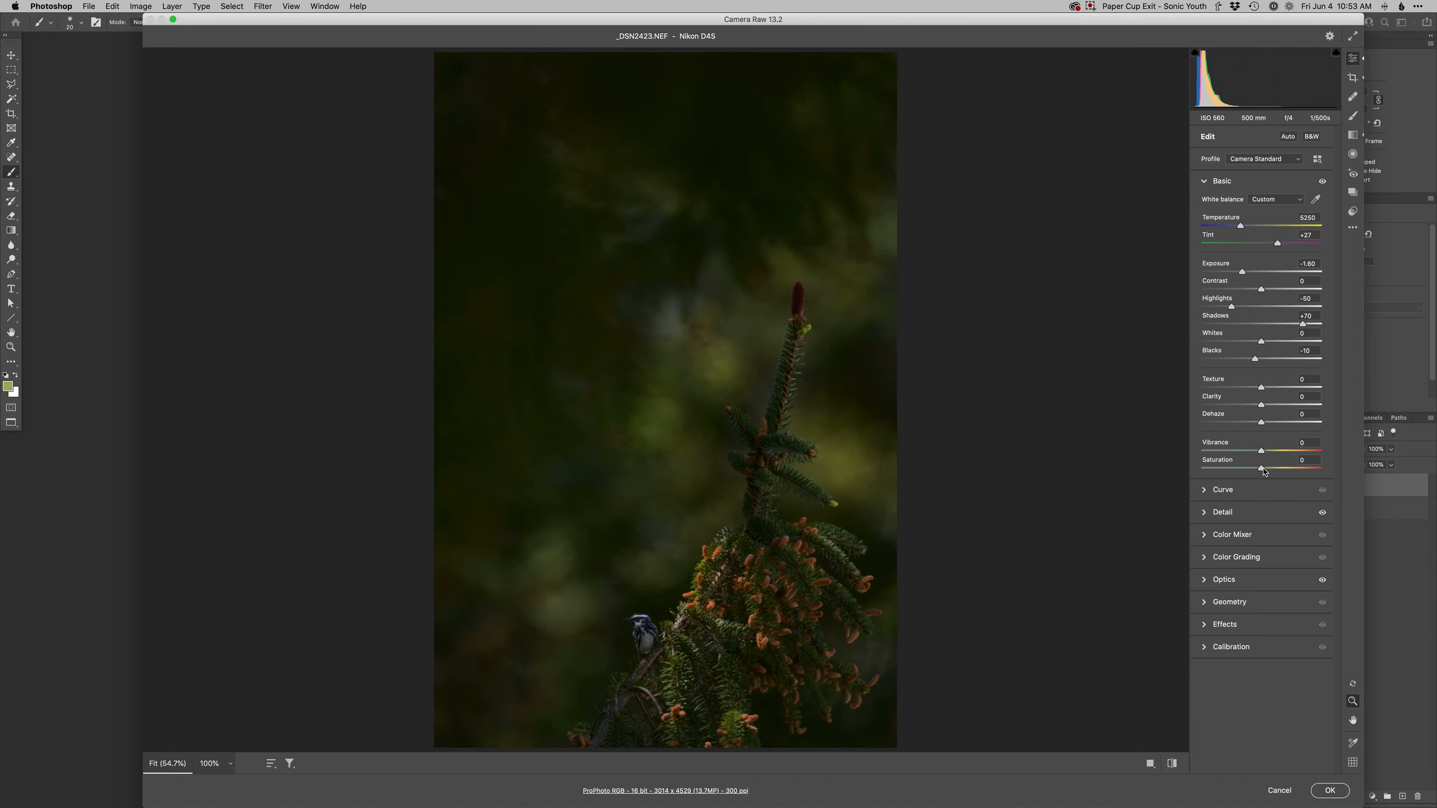
left_click_drag(1262, 468, 1258, 469)
left_click_drag(1245, 274, 1240, 275)
key("Return")
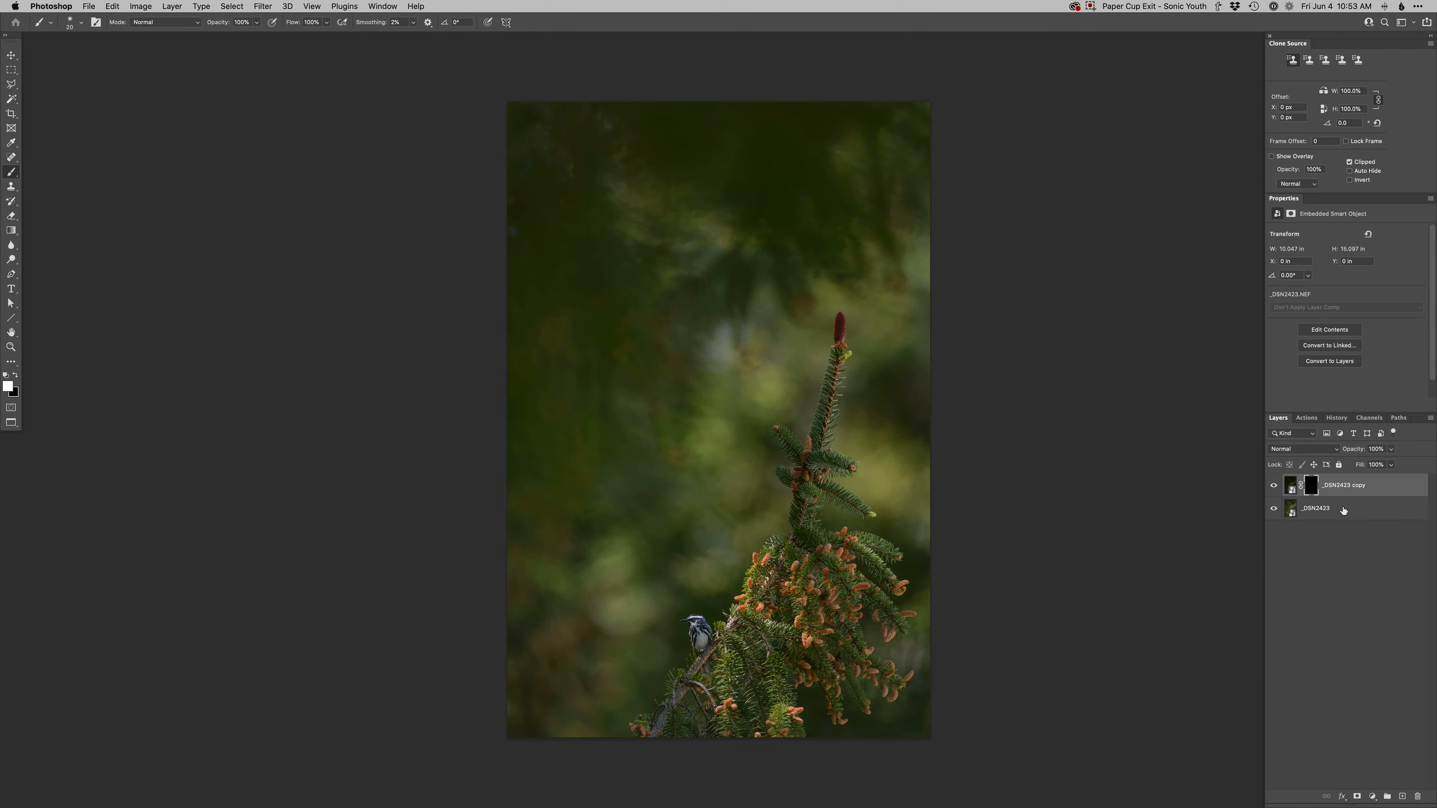
Step: Make another copy of the base smart object and move it to the top of the layer stack
left_click(1292, 514)
key("super+j")
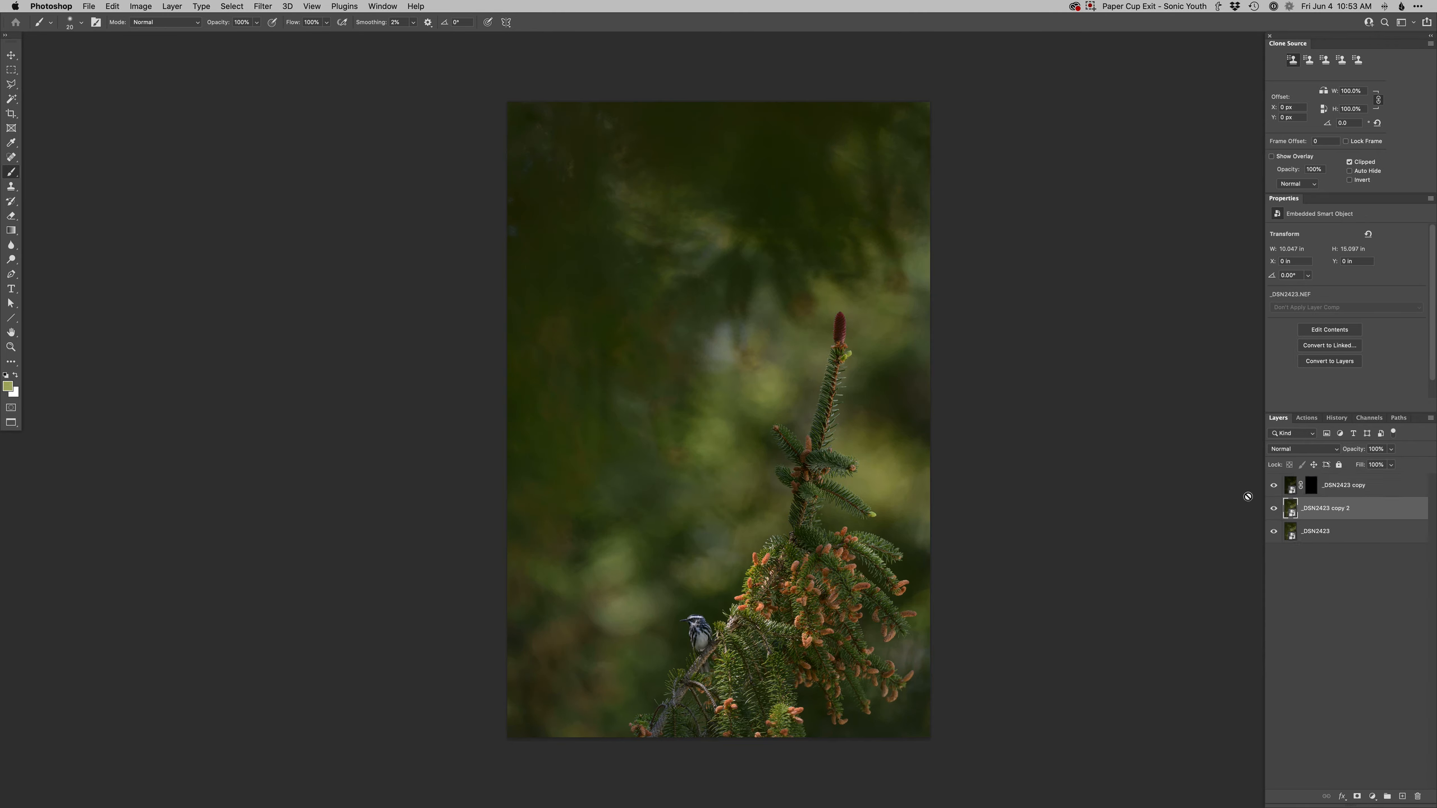
key("super+bracketright")
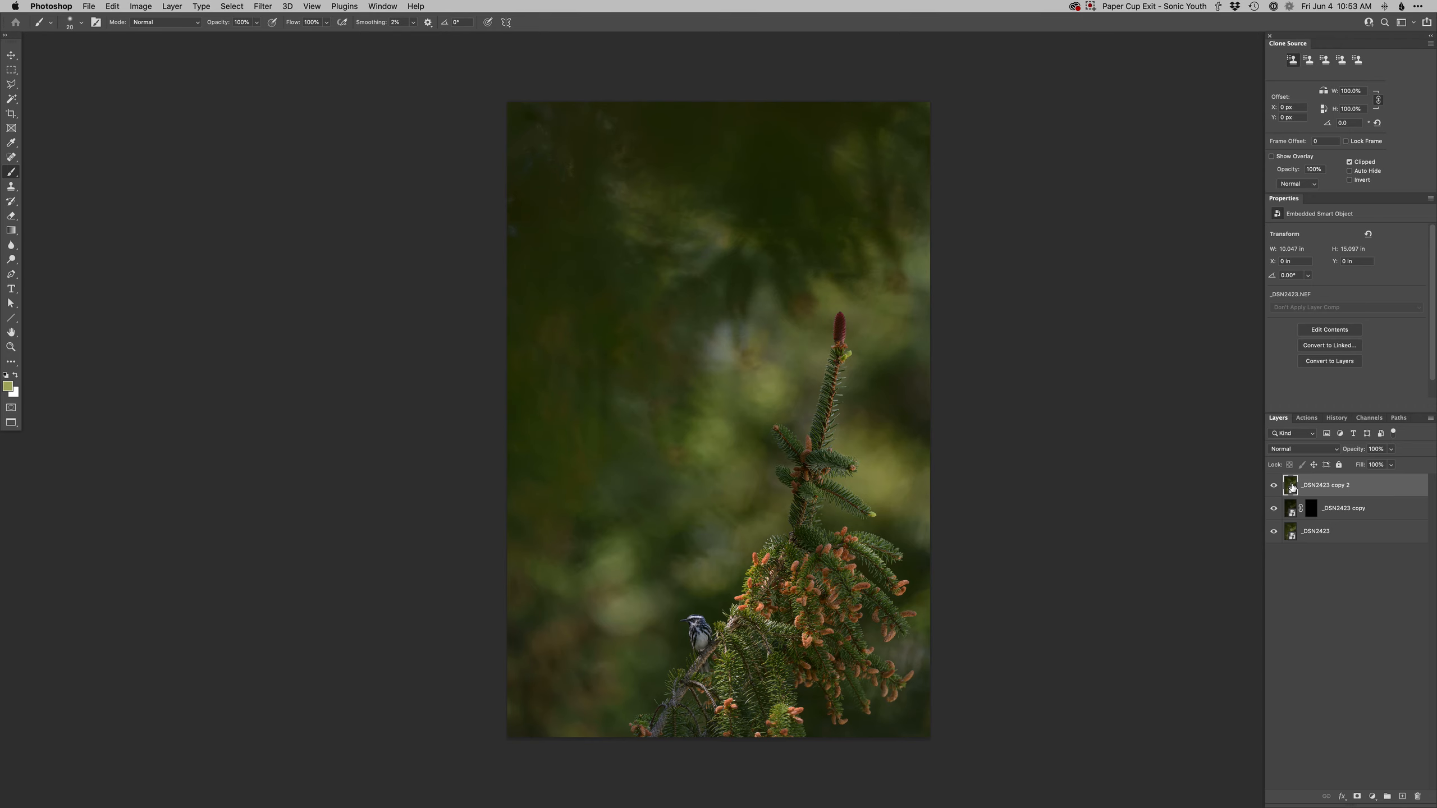
Step: Brighten the top smart object in Camera Raw with Exposure -0.40 and curve Darks +35, and hide it with a black mask
key("shift+super+a")
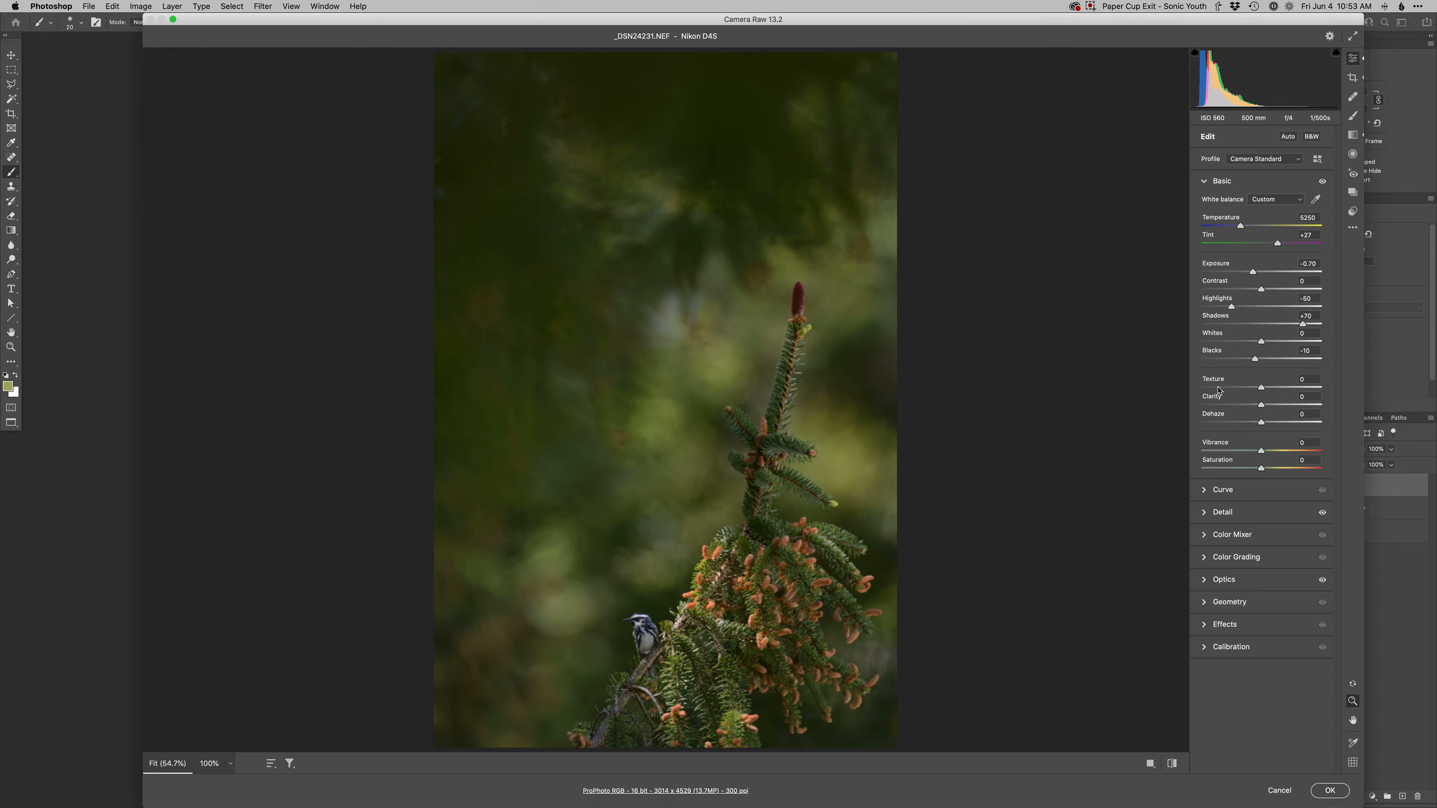
left_click(650, 627)
left_click(1258, 272)
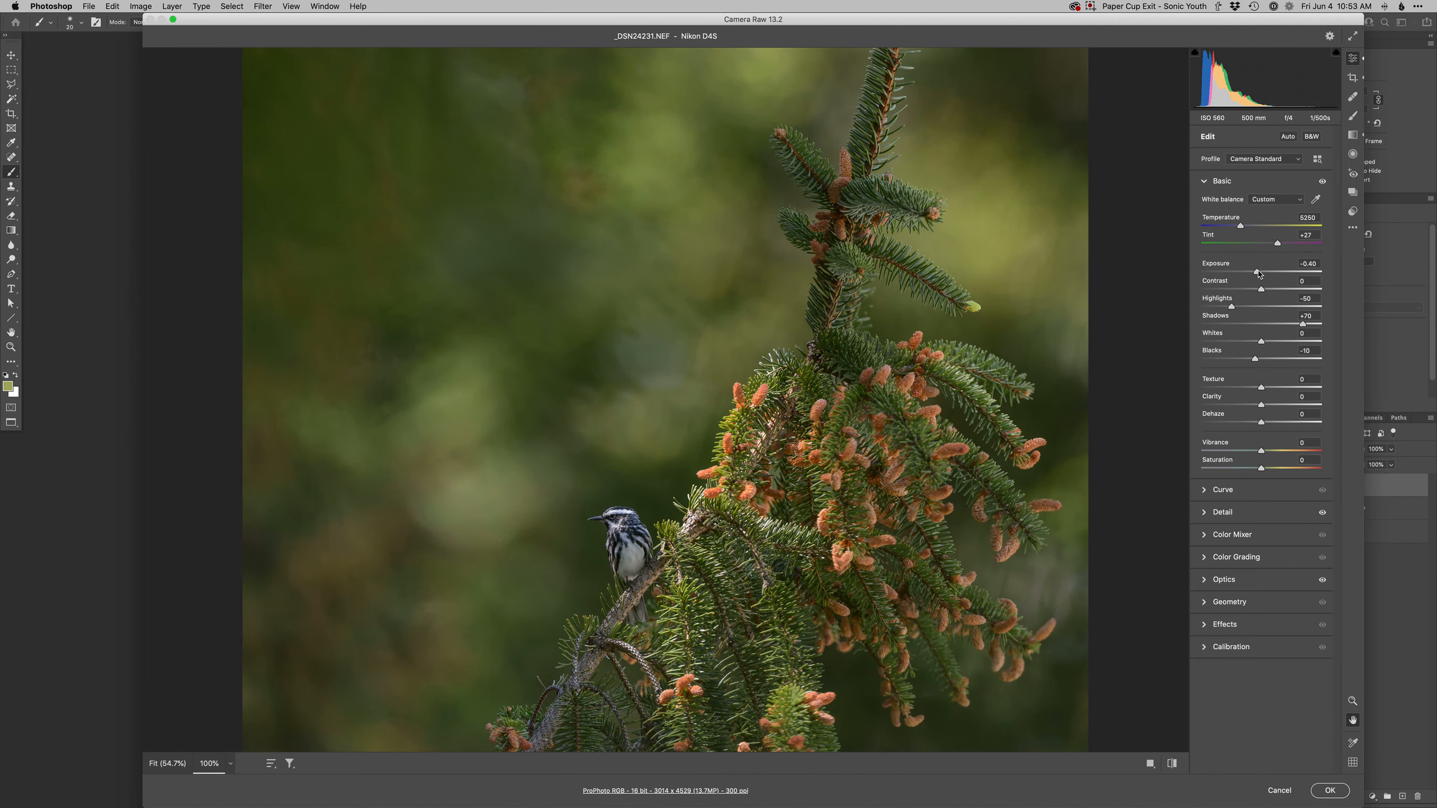
left_click(1208, 491)
left_click_drag(1263, 425, 1283, 433)
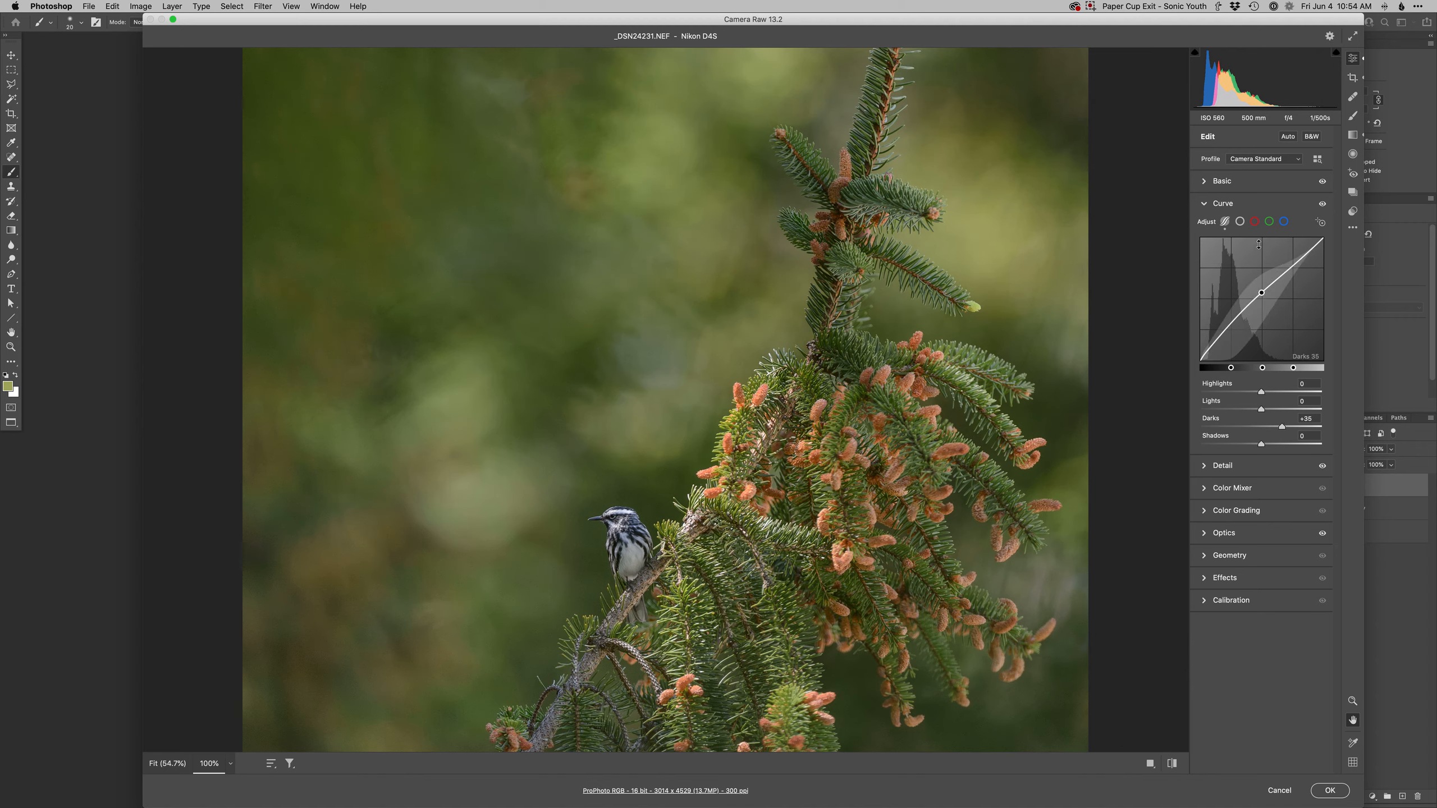
left_click(1331, 793)
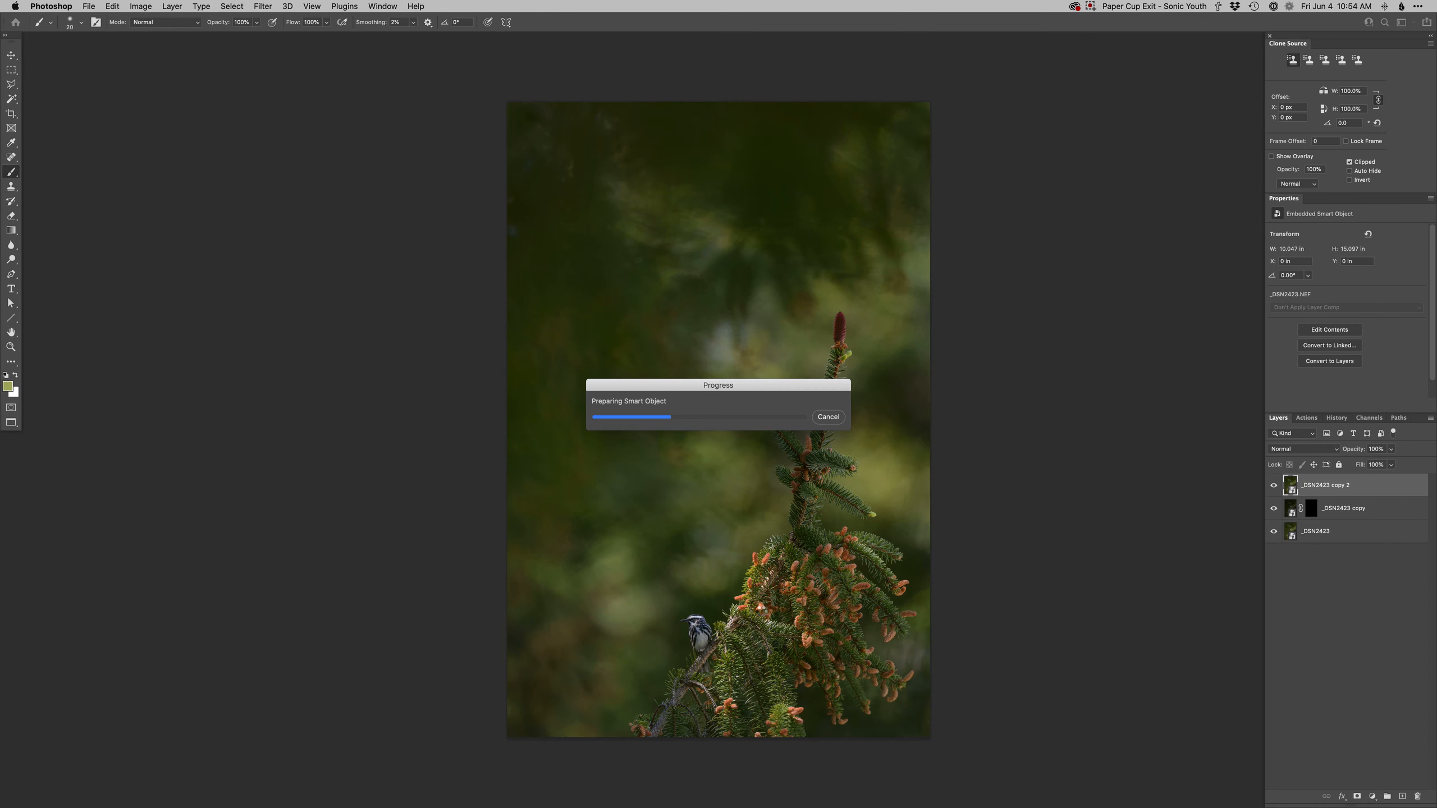
key("alt+super+m")
Step: Paint white with a soft brush on the darker copy's mask to darken the background and branches around the bird
left_click(1313, 510)
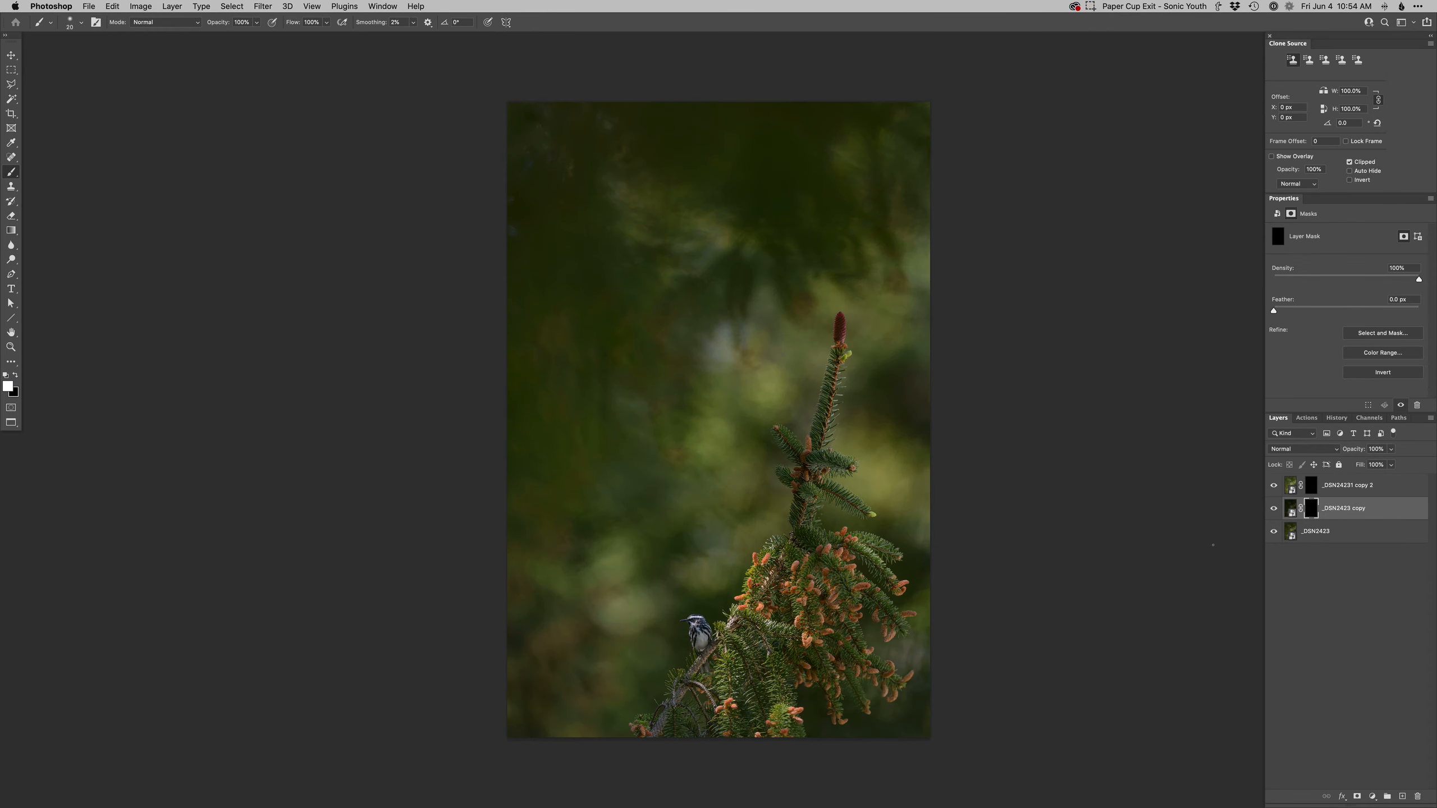
left_click(760, 604, "super")
left_click(760, 604, "super")
right_click(517, 658)
left_click(532, 662)
mouse_move(487, 651)
left_mouse_down()
mouse_move(520, 632)
mouse_move(462, 628)
left_mouse_up()
mouse_move(486, 513)
left_mouse_down()
mouse_move(446, 555)
mouse_move(485, 623)
mouse_move(457, 534)
mouse_move(382, 559)
mouse_move(406, 598)
left_mouse_up()
mouse_move(648, 541)
left_mouse_down()
mouse_move(676, 541)
mouse_move(729, 462)
left_mouse_up()
left_click_drag(683, 275, 651, 269)
left_click_drag(745, 375, 765, 375)
left_click_drag(742, 156, 755, 208)
left_click_drag(776, 545, 714, 544, "ctrl+alt")
left_click_drag(788, 525, 751, 534, "ctrl+alt")
mouse_move(774, 504)
left_mouse_down()
mouse_move(730, 591)
mouse_move(743, 616)
left_mouse_up()
left_click_drag(735, 647, 760, 647, "ctrl+alt")
left_click_drag(724, 647, 702, 699)
left_click_drag(771, 645, 770, 617)
left_click_drag(797, 589, 783, 444)
left_click_drag(786, 515, 833, 515, "ctrl+alt")
left_click_drag(856, 368, 799, 500)
mouse_move(799, 616)
left_mouse_down()
mouse_move(788, 725)
mouse_move(791, 701)
left_mouse_up()
mouse_move(683, 601)
left_mouse_down()
mouse_move(662, 640)
mouse_move(620, 629)
mouse_move(590, 696)
mouse_move(535, 709)
left_mouse_up()
mouse_move(715, 645)
left_mouse_down()
mouse_move(708, 691)
mouse_move(713, 631)
left_mouse_up()
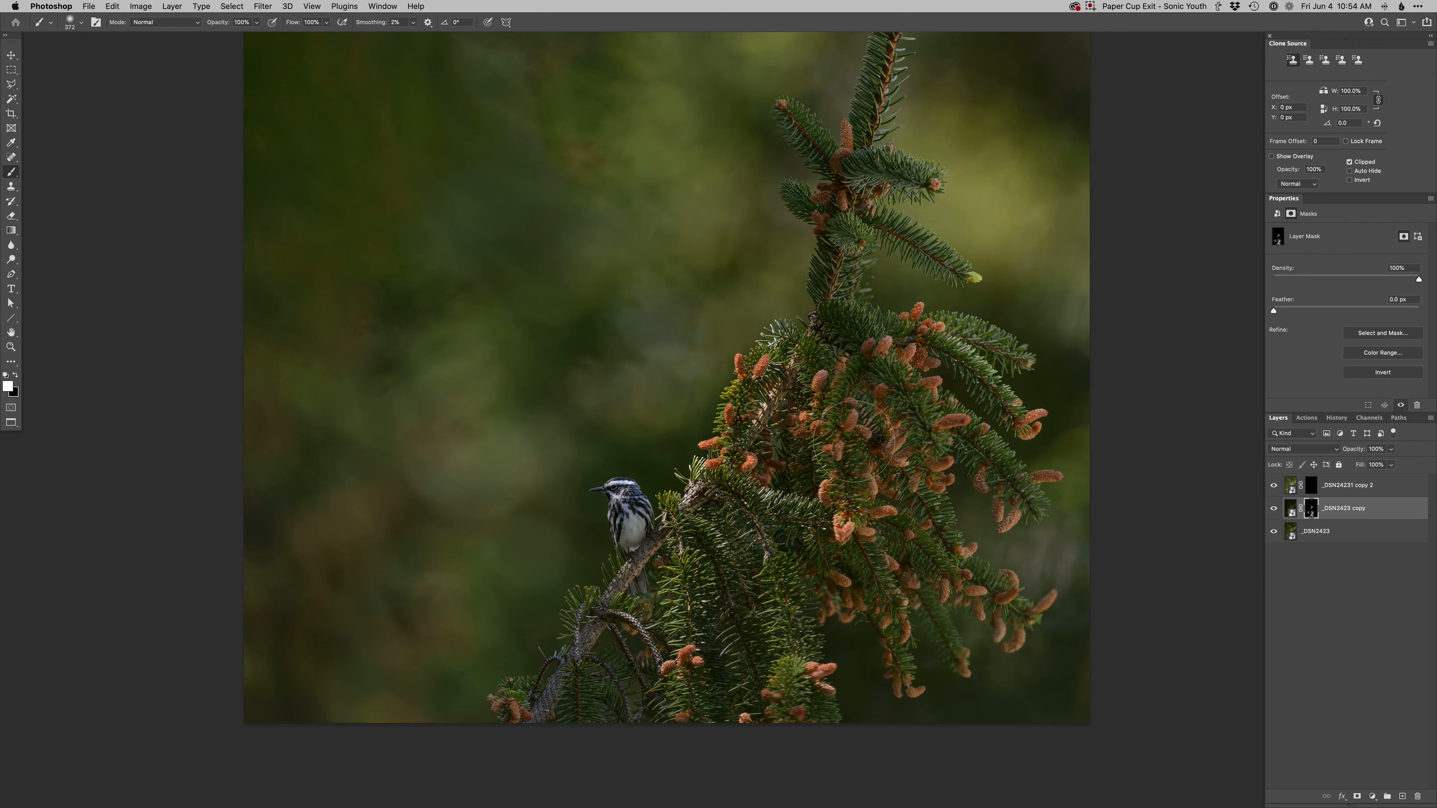
Step: Continue painting the darkening mask over the right-hand branches and the background around the treetop
left_click_drag(977, 297, 906, 584)
left_click_drag(907, 590, 936, 589, "ctrl+alt")
left_click_drag(890, 439, 879, 680)
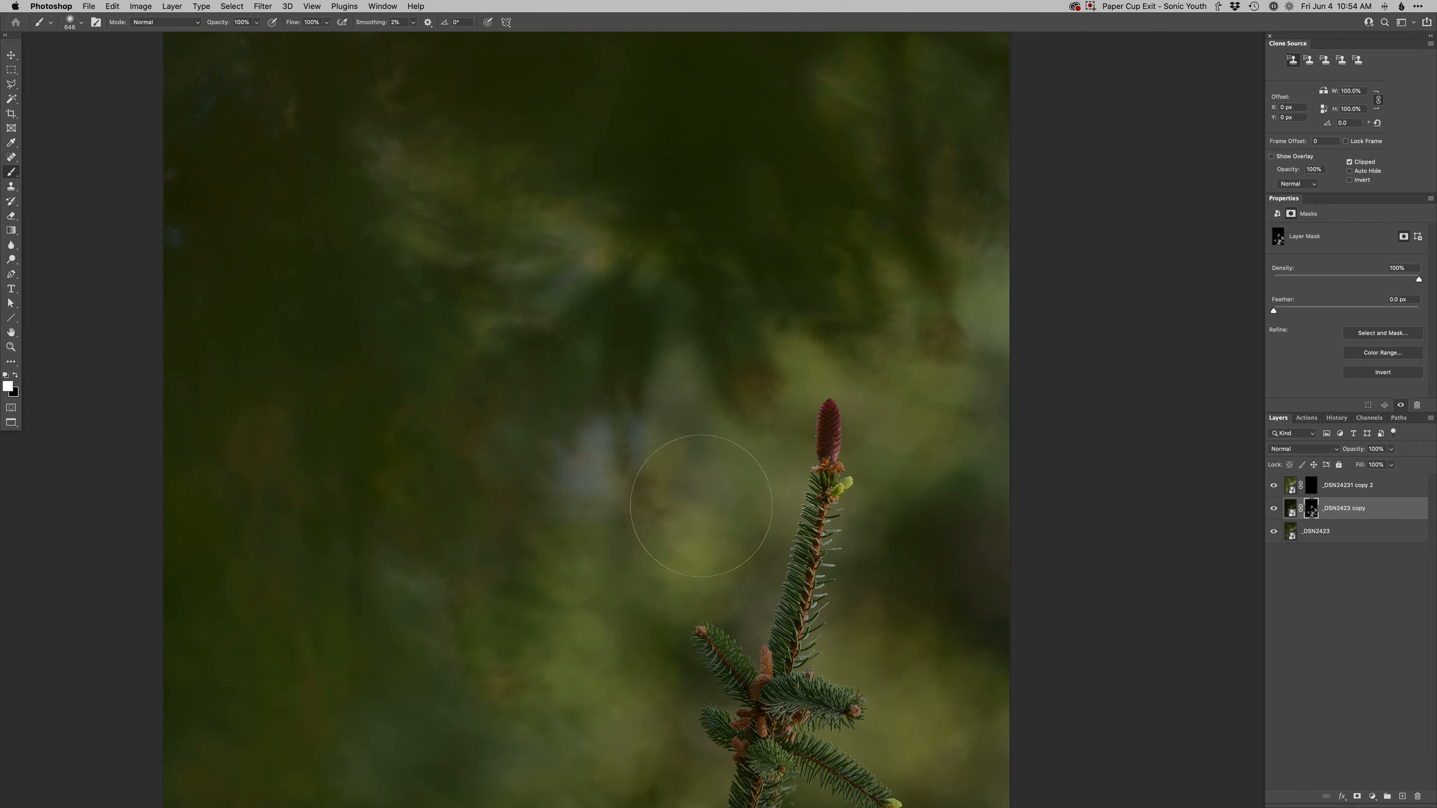
left_click_drag(703, 460, 800, 175)
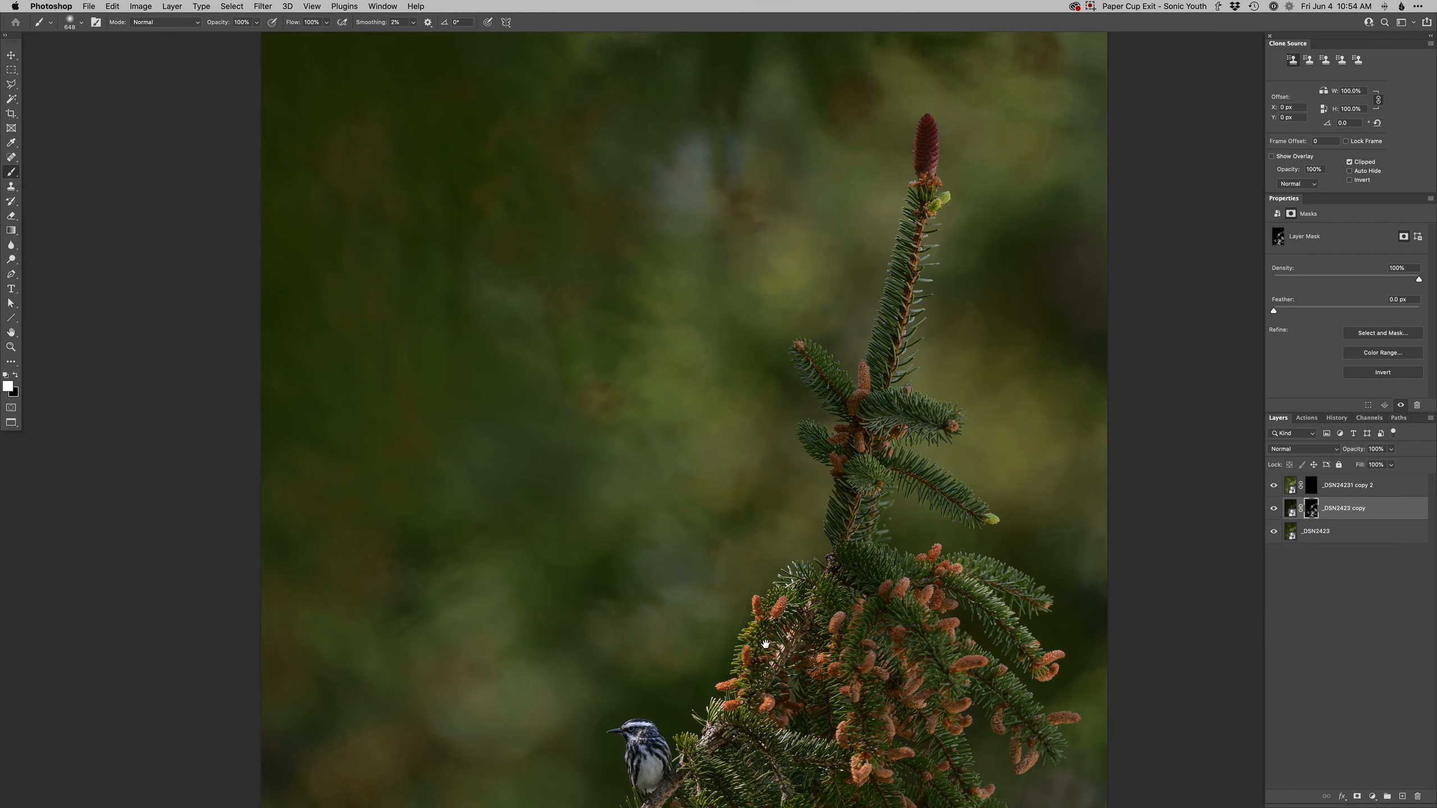
left_click_drag(766, 645, 795, 507)
mouse_move(761, 600)
left_mouse_down()
mouse_move(776, 514)
mouse_move(750, 469)
left_mouse_up()
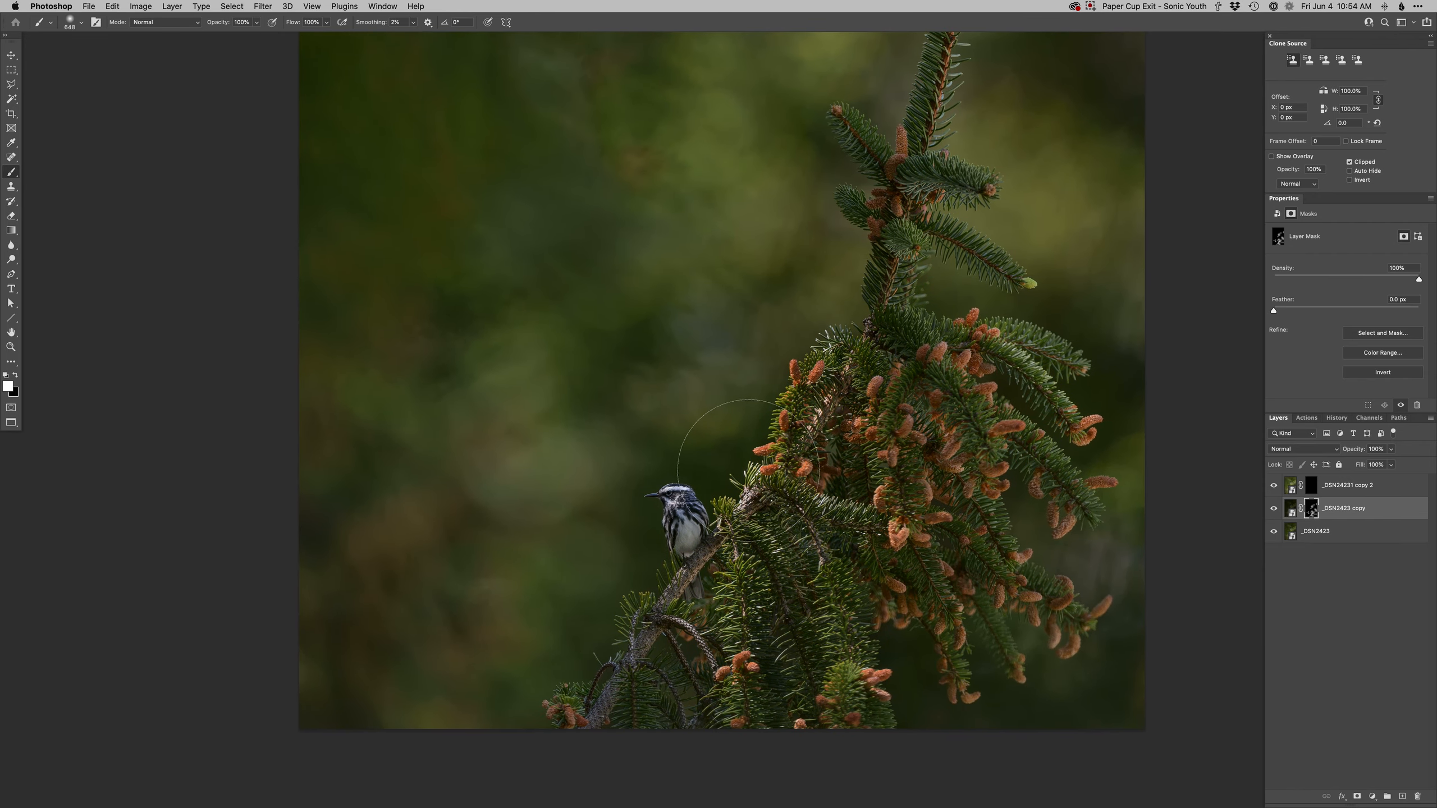
Step: Darken the left edge and lower background by painting the mask with a much larger brush
key("super+0")
left_click_drag(626, 467, 676, 467)
mouse_move(591, 347)
left_mouse_down()
mouse_move(527, 478)
mouse_move(449, 477)
left_mouse_up()
left_click(552, 419, "alt+super")
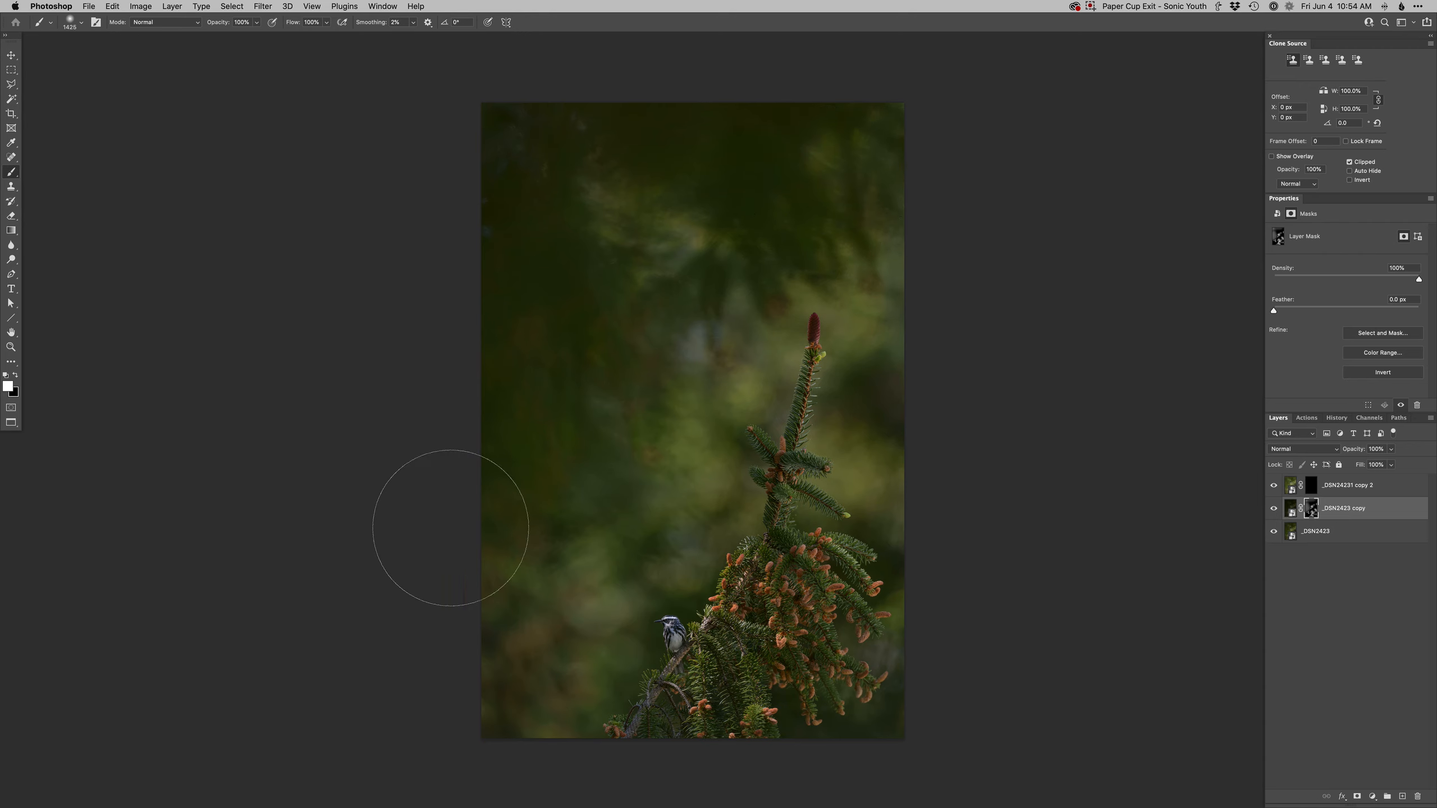
left_click_drag(507, 560, 488, 459)
mouse_move(818, 799)
left_mouse_down()
mouse_move(929, 670)
mouse_move(849, 793)
left_mouse_up()
mouse_move(700, 678)
left_mouse_down()
mouse_move(656, 678)
mouse_move(713, 569)
mouse_move(755, 571)
mouse_move(673, 571)
left_mouse_up()
Step: Refine the darkening mask with a small brush on the pine branches and background beside the bird
scroll(670, 632, "up", 2)
left_click(672, 631, "super")
left_click_drag(917, 511, 907, 512)
left_click_drag(895, 499, 849, 560)
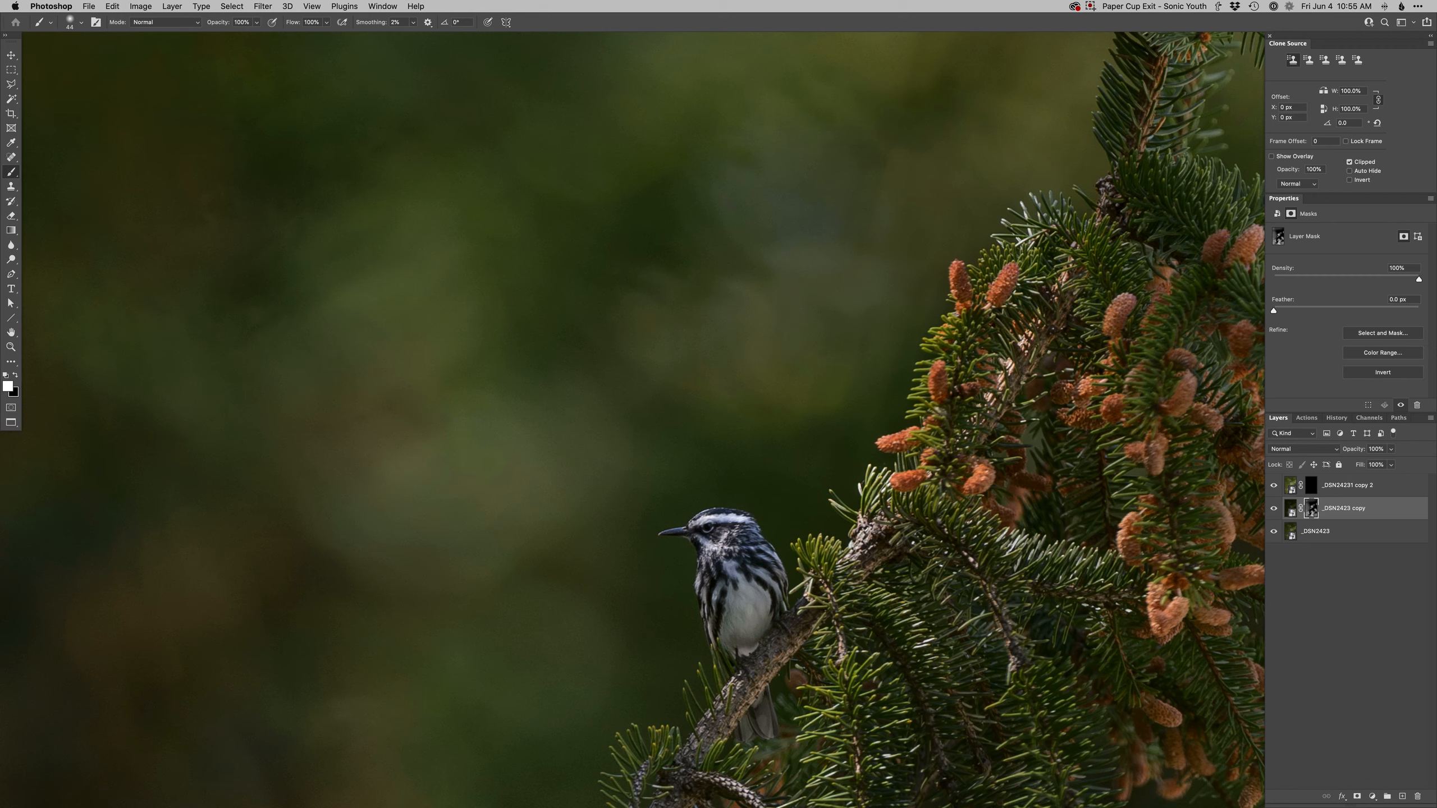
left_click_drag(828, 615, 835, 615)
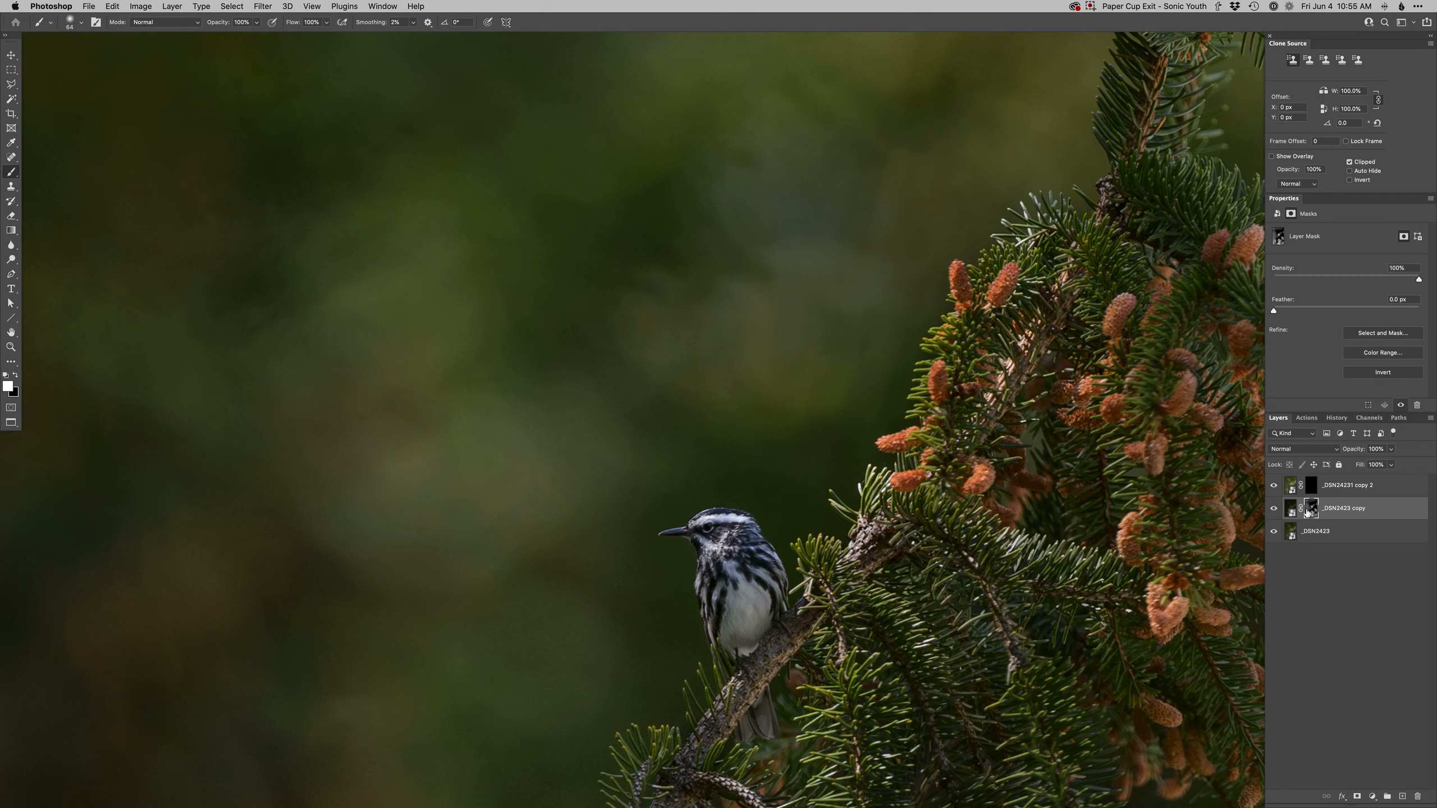
Step: Paint white on the brighter copy's mask over the bird's head and breast to lighten them
left_click(1311, 486)
mouse_move(752, 518)
left_mouse_down()
mouse_move(715, 518)
mouse_move(720, 539)
left_mouse_up()
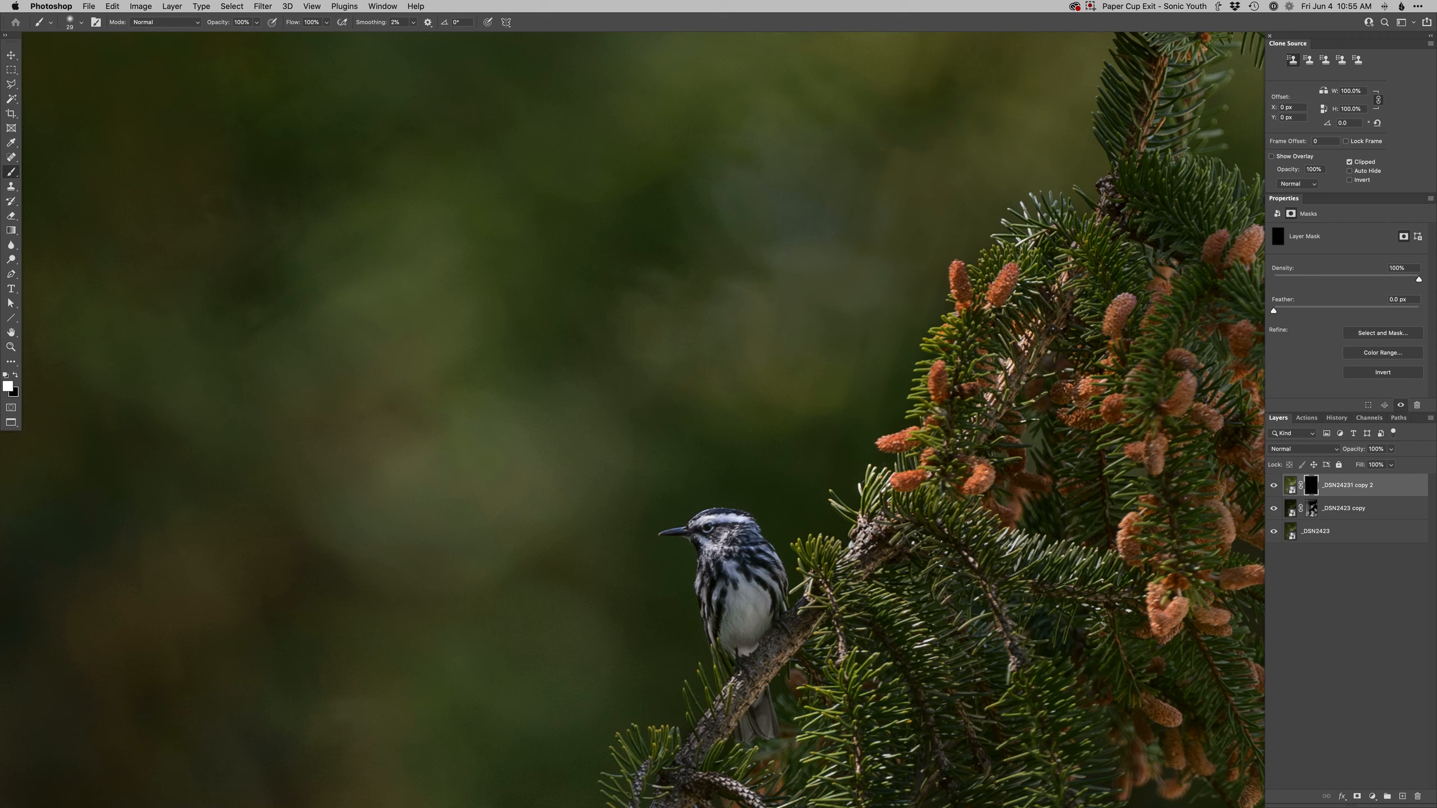
left_click_drag(731, 563, 723, 586, "ctrl+alt")
mouse_move(716, 584)
left_mouse_down()
mouse_move(716, 604)
mouse_move(737, 590)
mouse_move(740, 634)
left_mouse_up()
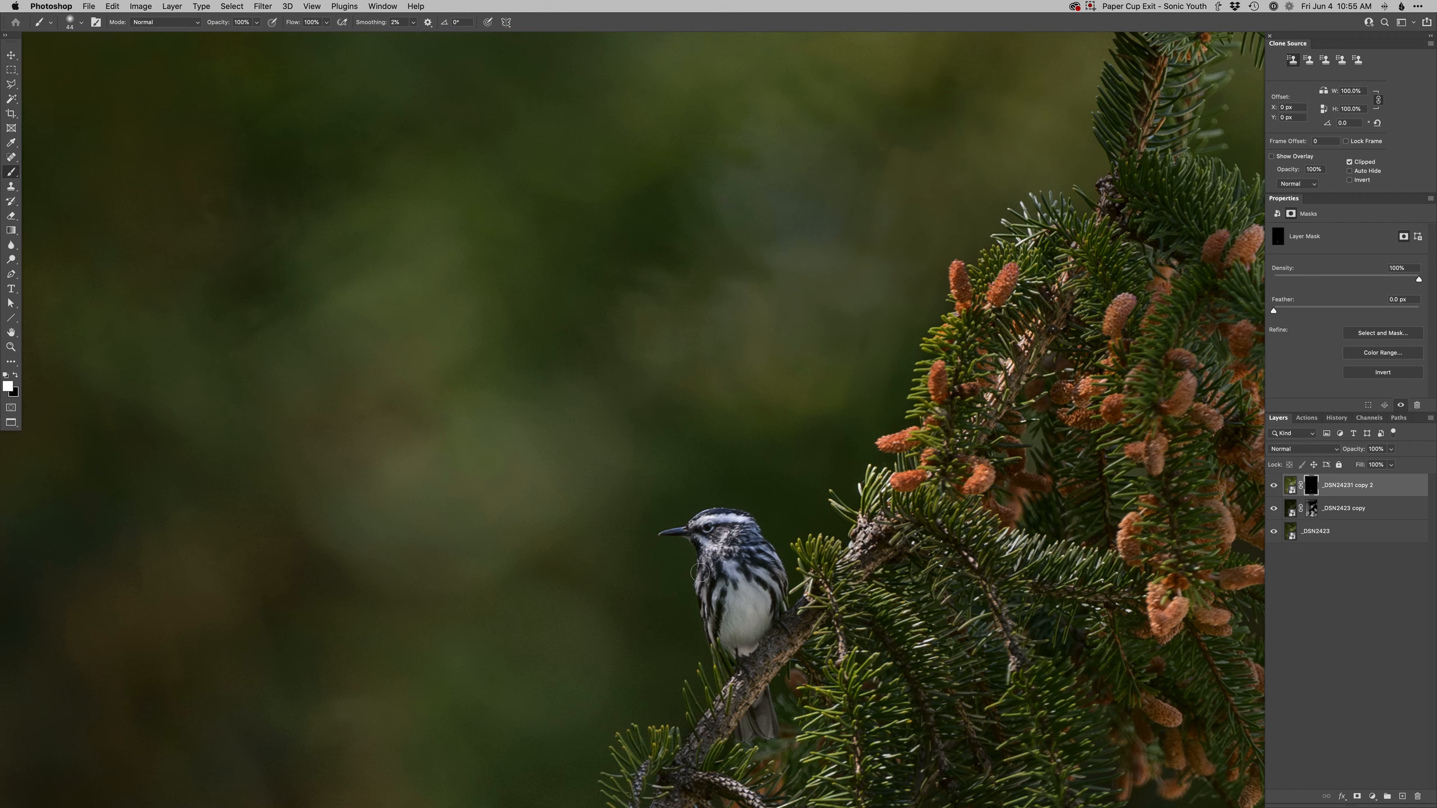
Step: Flatten all layers into the background and add a Hue/Saturation adjustment layer
key("super+shift+e")
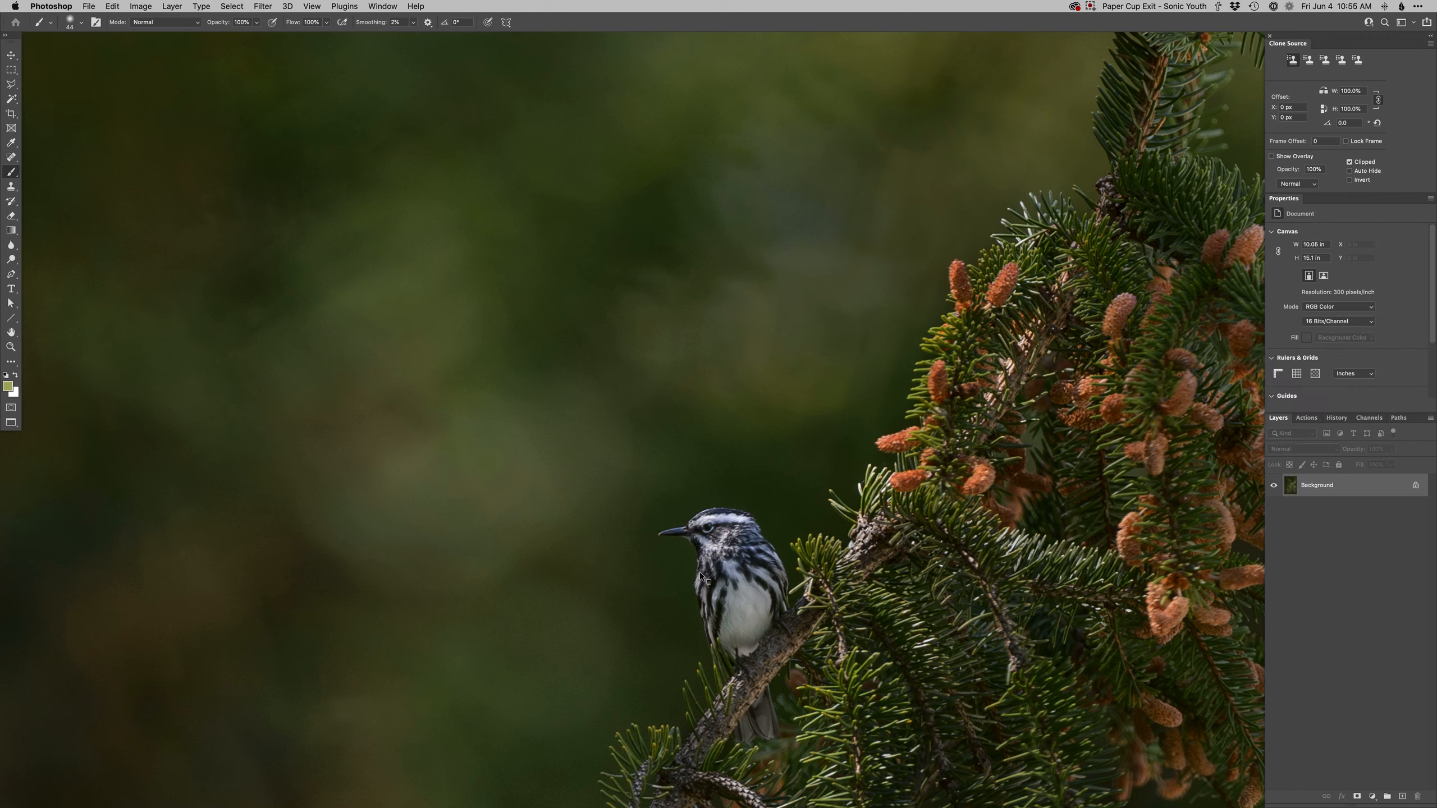
key("ctrl+super+u")
key("Return")
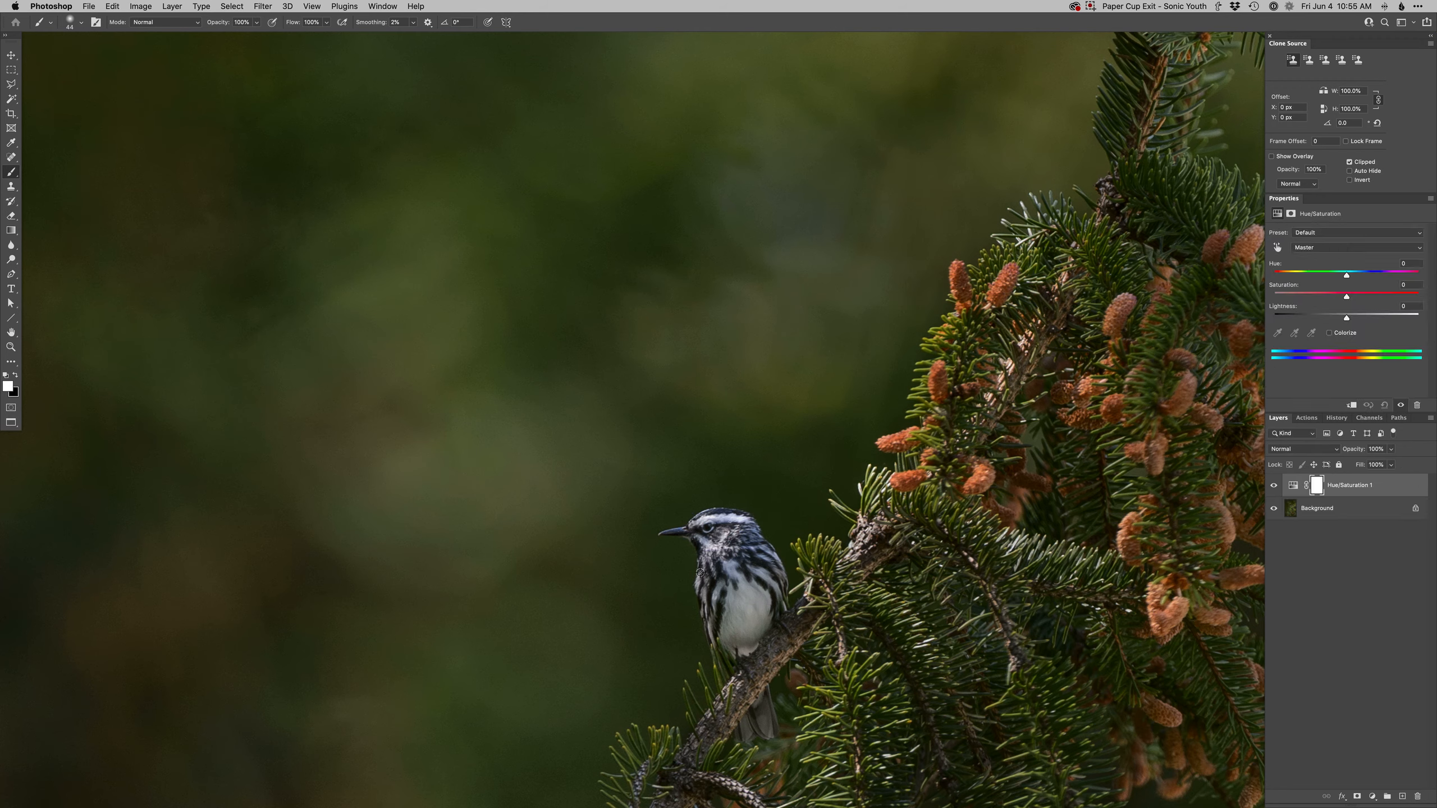
Step: Desaturate the blues with the Hue/Saturation layer and invert its mask so the effect is limited to the bird
key("alt+7")
key("super+i")
key("x")
key("x")
Step: Add a black-masked Dodge curves layer and paint it in over the bird's head stripes and white breast
key("F2")
left_click_drag(706, 534, 729, 537)
mouse_move(729, 537)
left_mouse_down()
mouse_move(706, 523)
mouse_move(718, 522)
left_mouse_up()
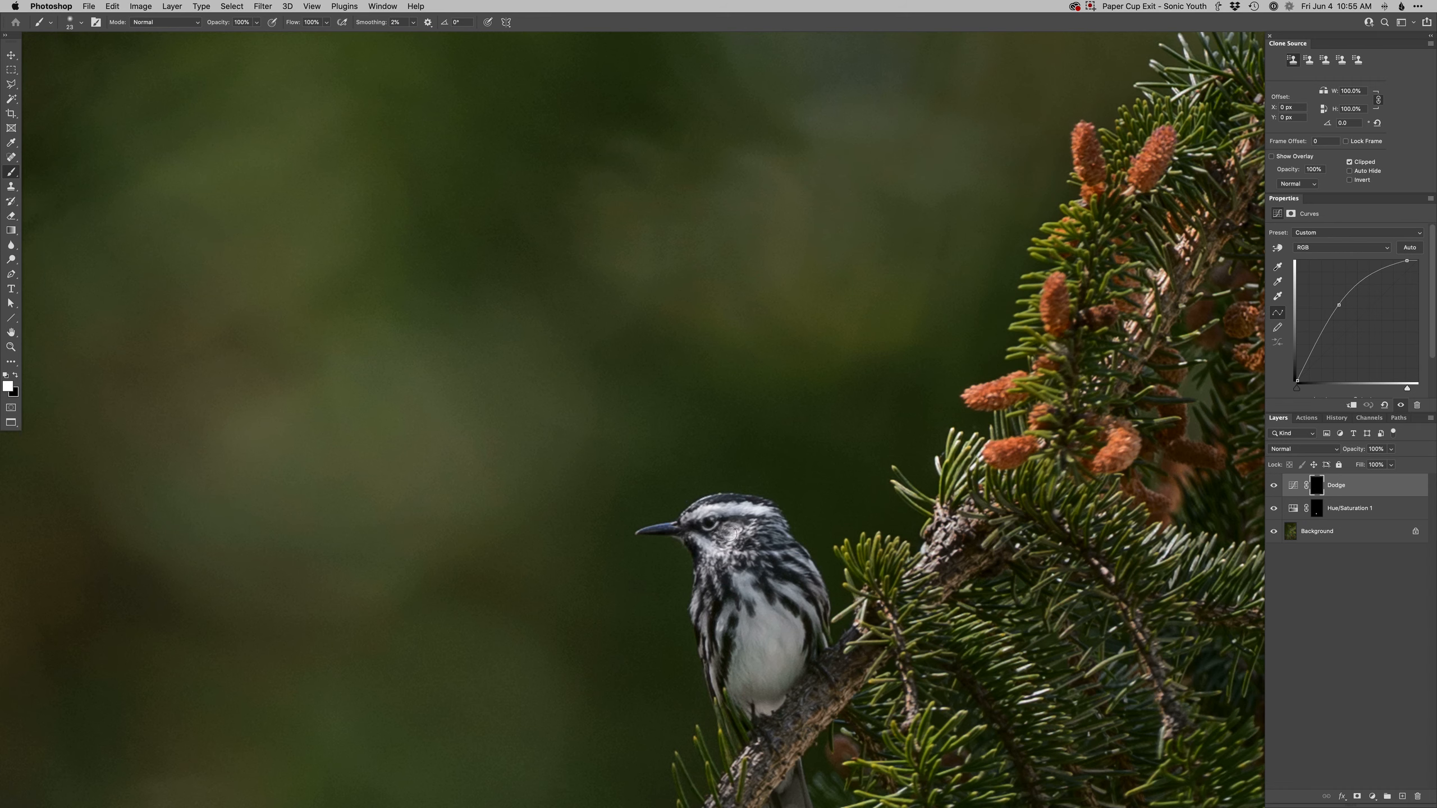
key("x")
mouse_move(754, 604)
left_mouse_down()
mouse_move(779, 604)
mouse_move(773, 663)
left_mouse_up()
left_click_drag(755, 535, 724, 535)
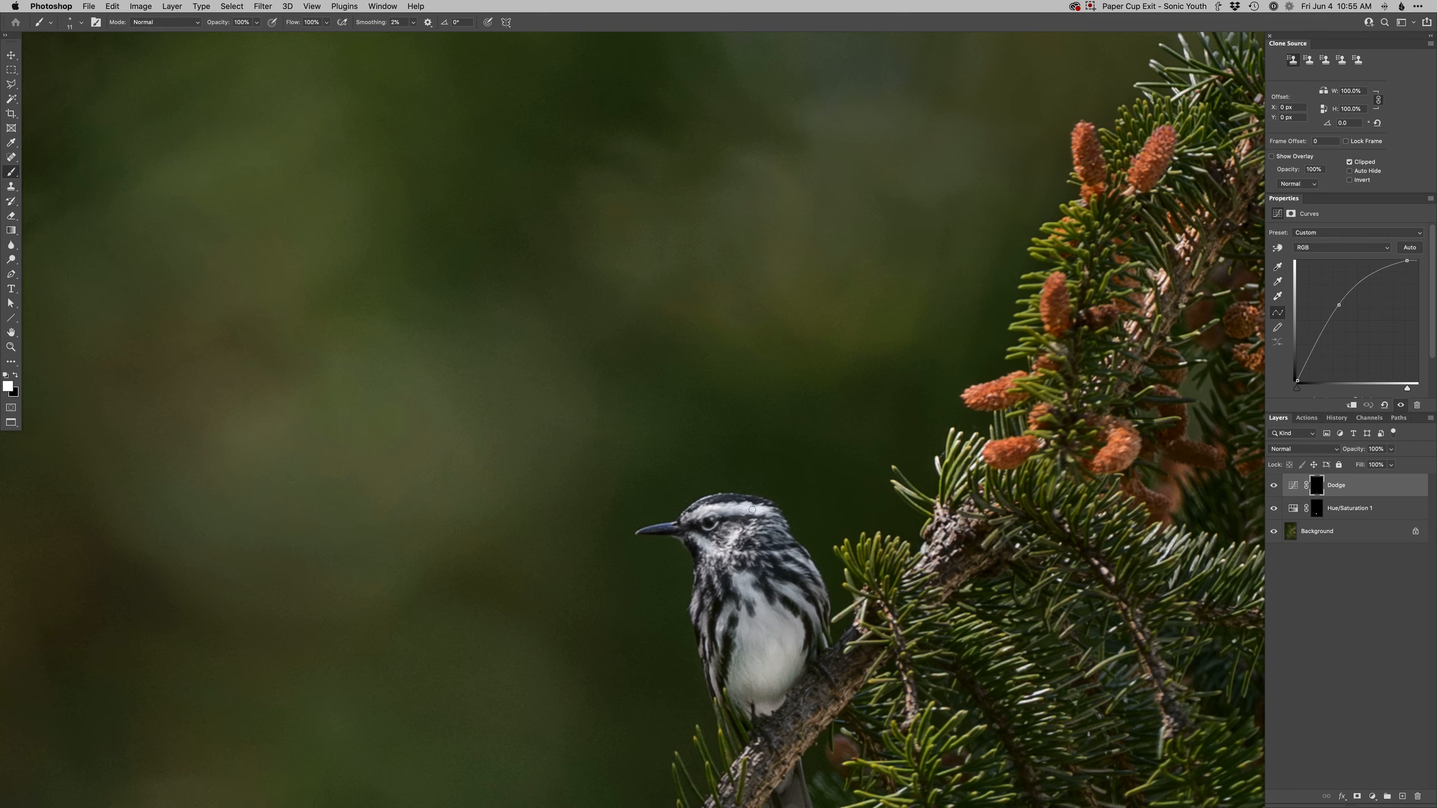
Step: Add a Curves layer with the black point moved slightly inward, invert its mask and paint over the bird's dark stripes
key("super+m")
key("Return")
key("shift+Right")
key("super+i")
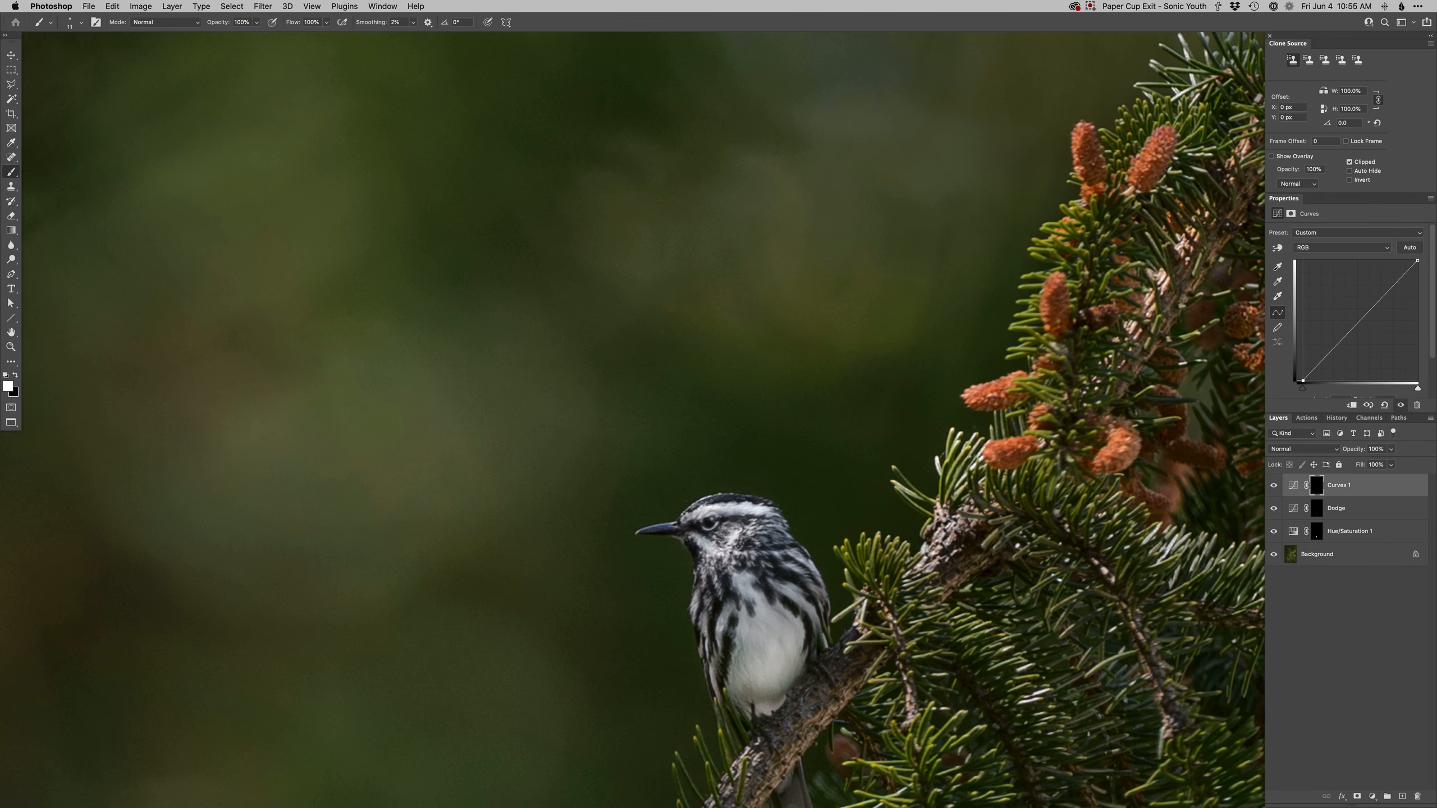
mouse_move(735, 529)
left_mouse_down()
mouse_move(762, 561)
mouse_move(715, 618)
mouse_move(729, 580)
left_mouse_up()
left_click_drag(723, 676, 729, 644)
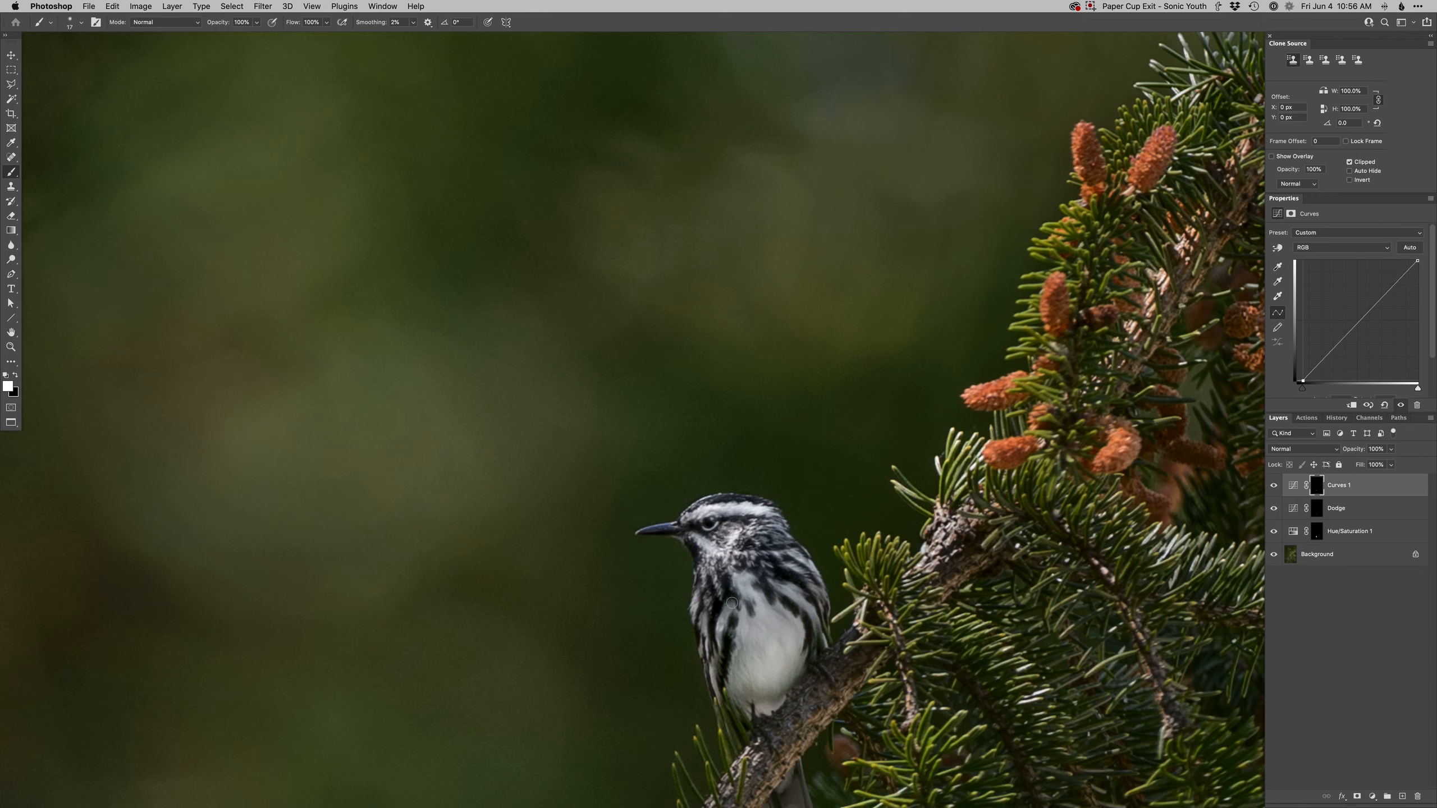
scroll(810, 637, "down", 3)
key("F3")
left_click_drag(829, 626, 844, 626)
key("Delete")
key("Delete")
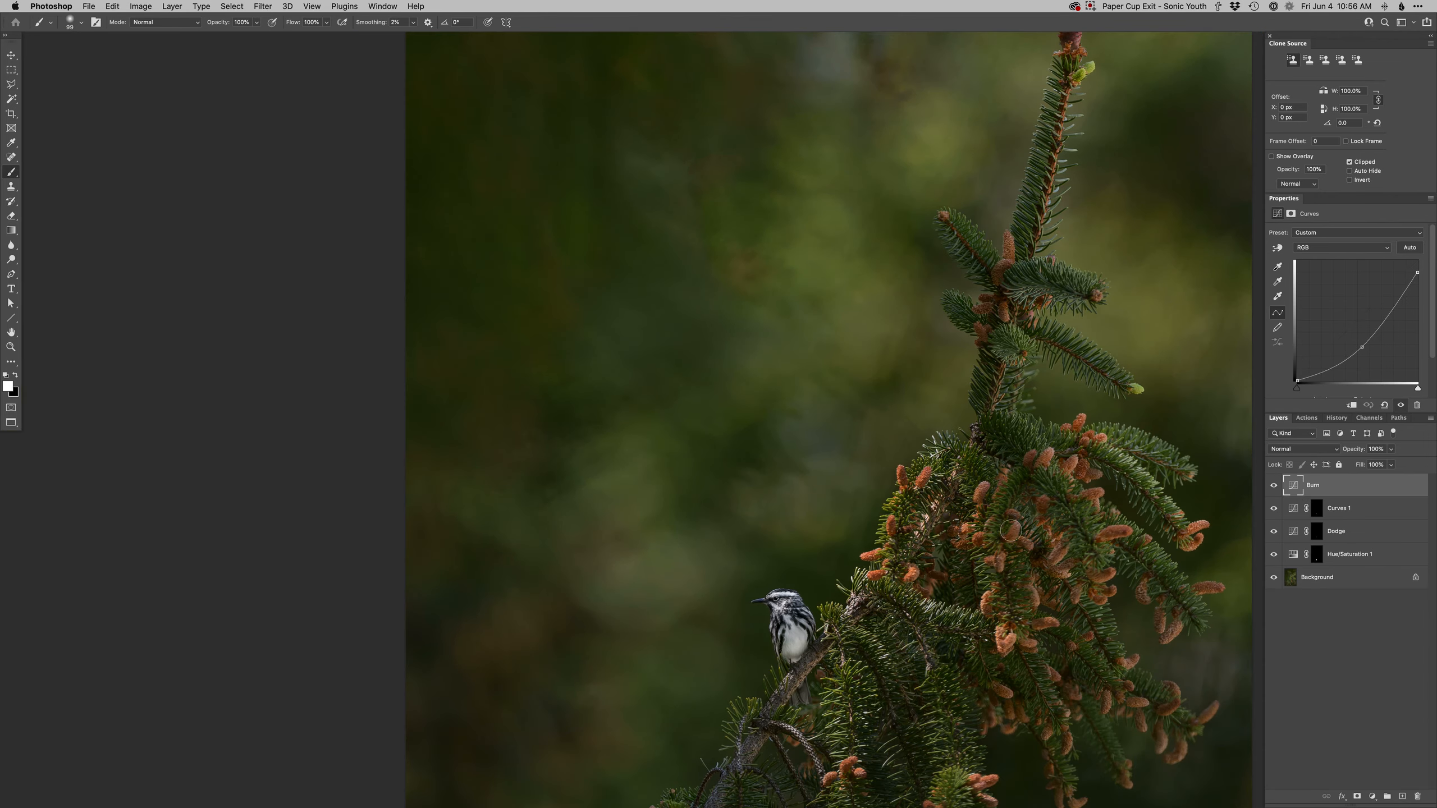
Step: Add a Curves layer, lower its white point to darken the image, and invert its mask to hide the effect
key("super+shift+m")
key("Return")
left_click_drag(1418, 260, 1417, 306)
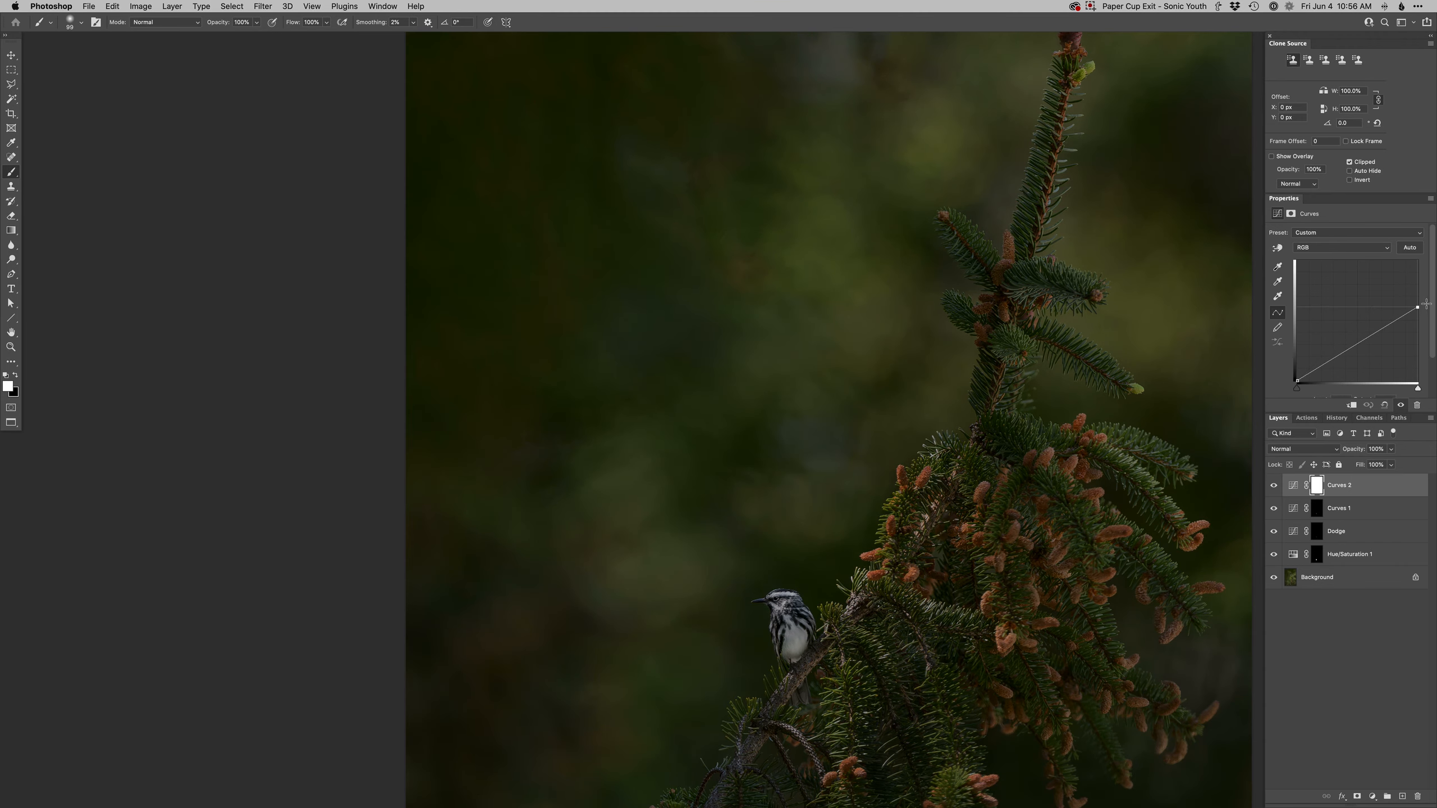
key("super+i")
Step: Paint the darkening Curves layer in over the spruce branches and cones with a soft white brush
mouse_move(873, 605)
left_mouse_down()
mouse_move(916, 599)
mouse_move(916, 566)
mouse_move(945, 552)
left_mouse_up()
key("super+z")
mouse_move(935, 456)
left_mouse_down()
mouse_move(914, 541)
mouse_move(947, 548)
left_mouse_up()
scroll(946, 549, "down", 5)
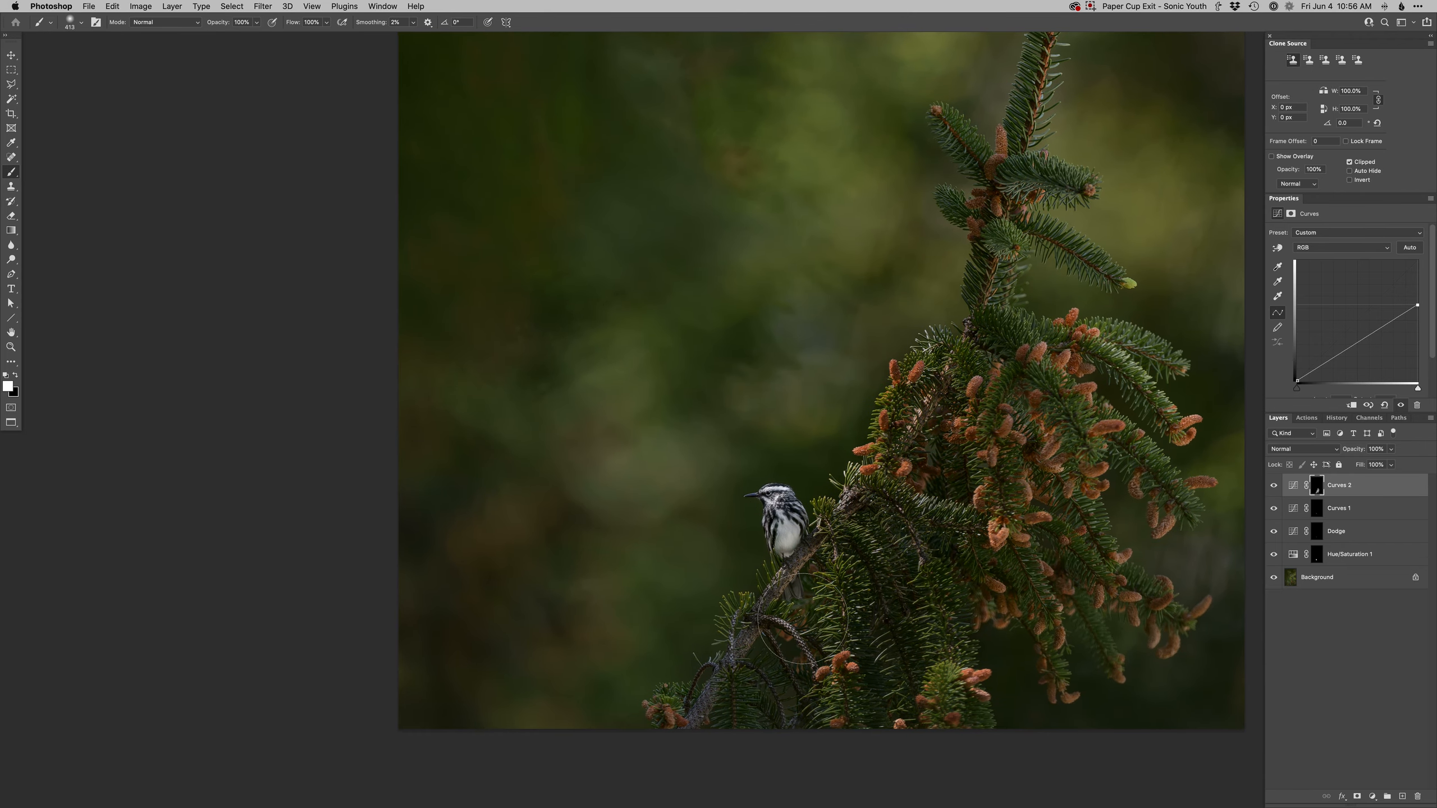
left_click_drag(837, 700, 918, 734)
left_click(965, 431, "alt+super")
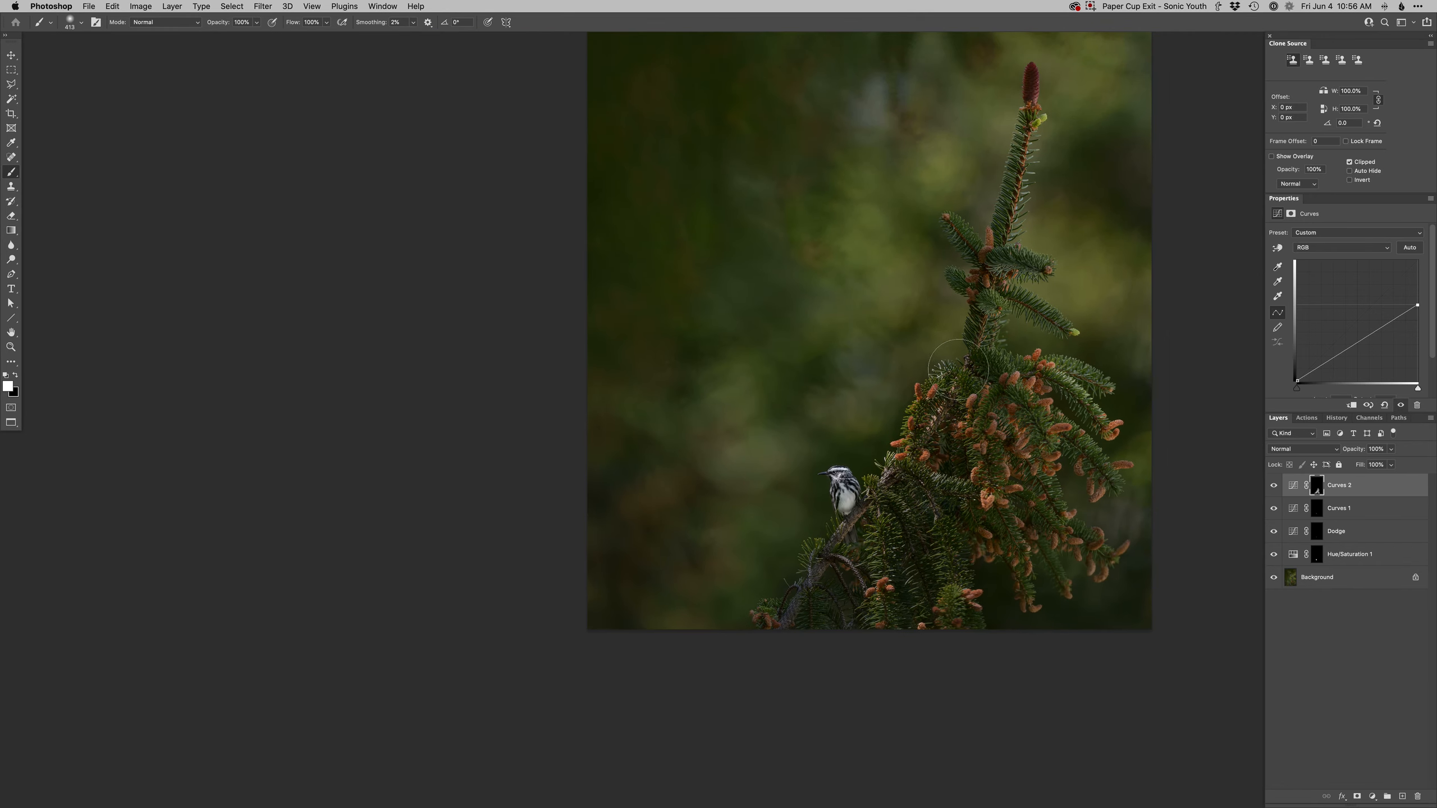
left_click_drag(1064, 377, 1043, 428)
left_click(1034, 511, "alt+super")
left_click_drag(1033, 276, 1053, 277)
left_click_drag(1012, 495, 959, 583)
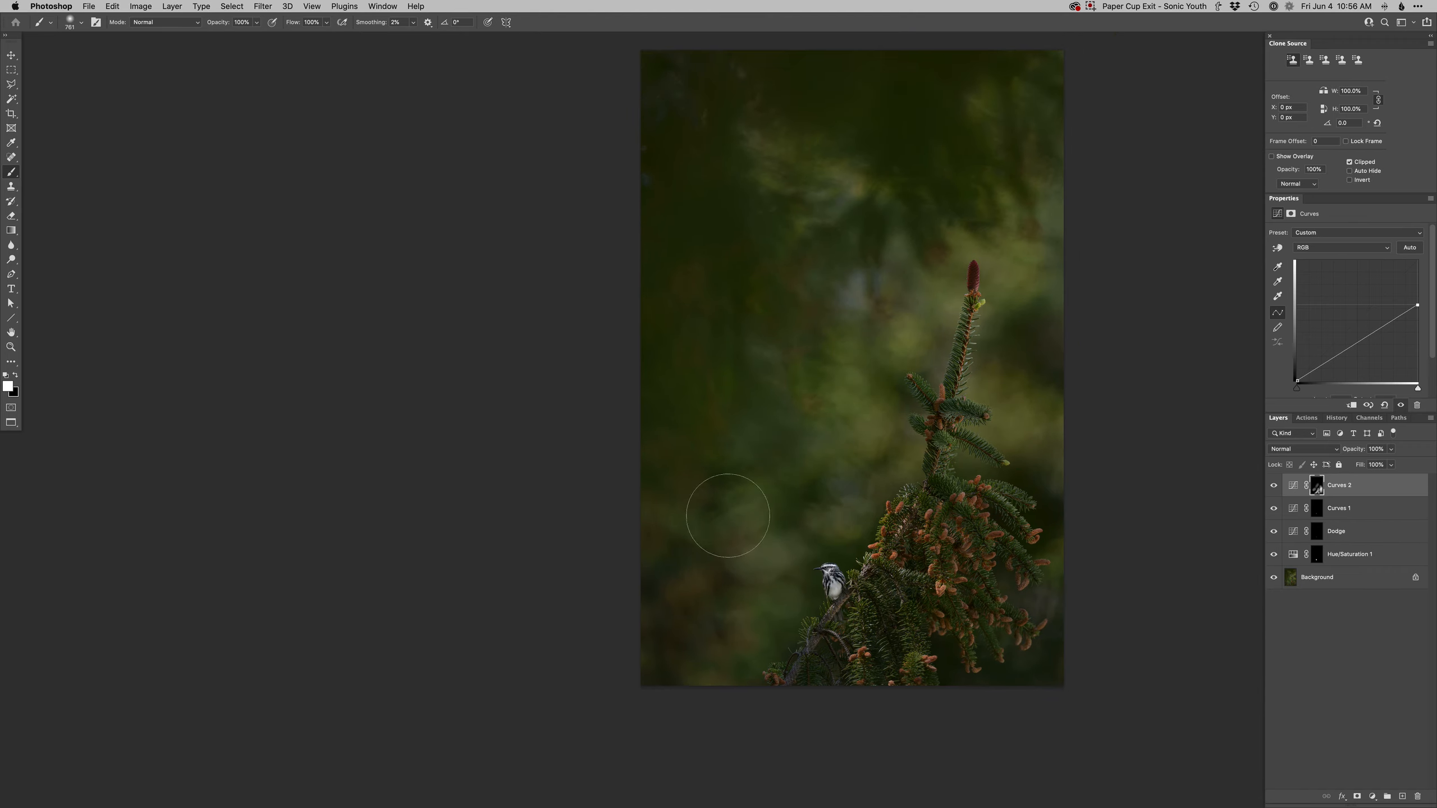
left_click_drag(910, 384, 862, 436)
Step: Add another Curves layer and shift its color channel curves slightly to make the tones greener
key("super+m")
key("Return")
key("alt+5")
key("alt+4")
left_click_drag(1370, 309, 1370, 305)
key("alt+2")
key("alt+3")
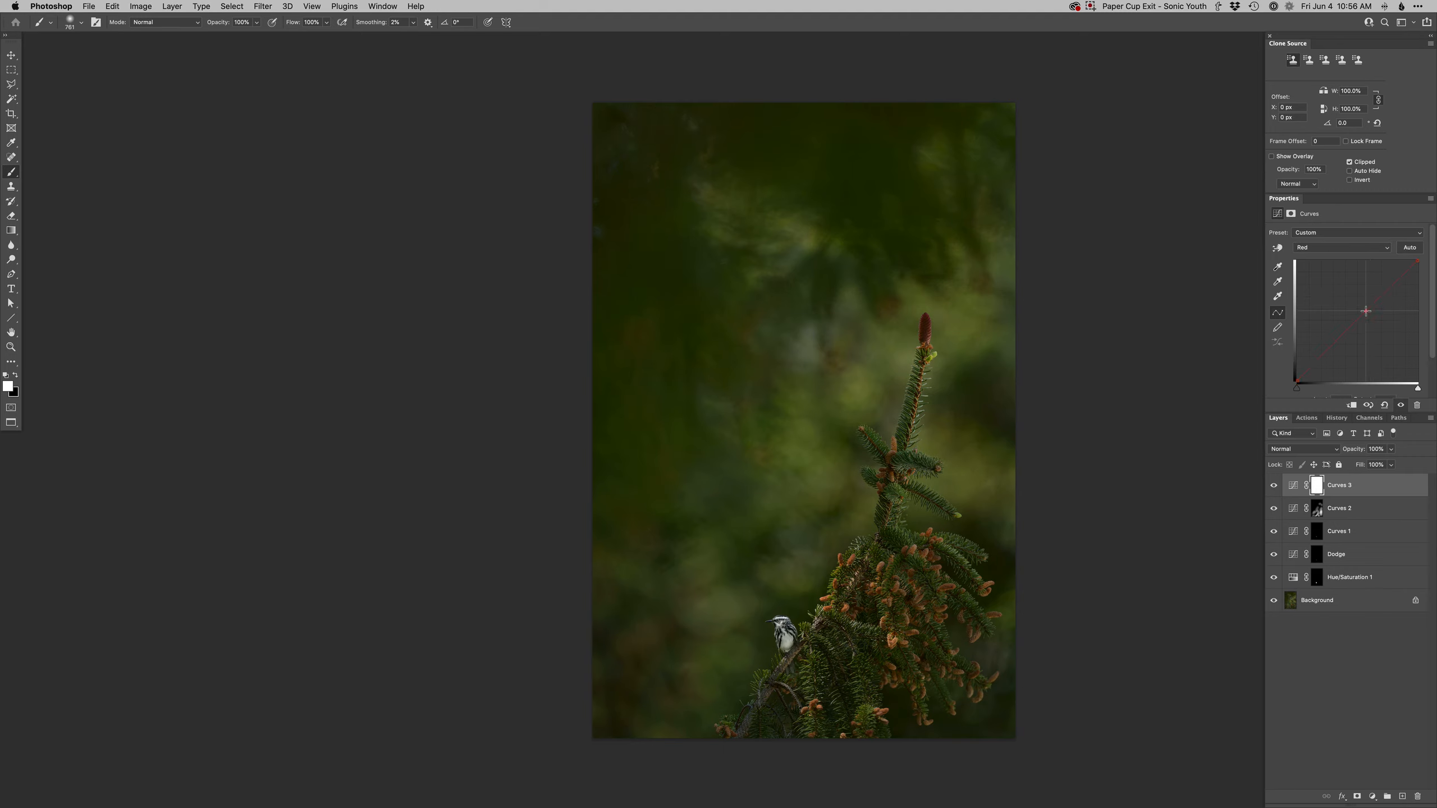
Step: Invert the color-shift Curves layer's mask and paint the greener tone in over the blurred background with a large brush
key("super+i")
left_click_drag(681, 555, 701, 555)
mouse_move(705, 569)
left_mouse_down()
mouse_move(651, 655)
mouse_move(649, 625)
mouse_move(713, 696)
mouse_move(859, 702)
mouse_move(902, 599)
mouse_move(946, 397)
mouse_move(851, 317)
mouse_move(677, 370)
mouse_move(976, 132)
mouse_move(994, 344)
mouse_move(809, 755)
mouse_move(781, 382)
mouse_move(642, 165)
mouse_move(883, 735)
left_mouse_up()
Step: Compare the bird with and without the Dodge layer and examine it up close with the layer's mask selected
left_click(1274, 555)
left_click(1274, 555)
left_click(1317, 556)
left_click(805, 651, "super")
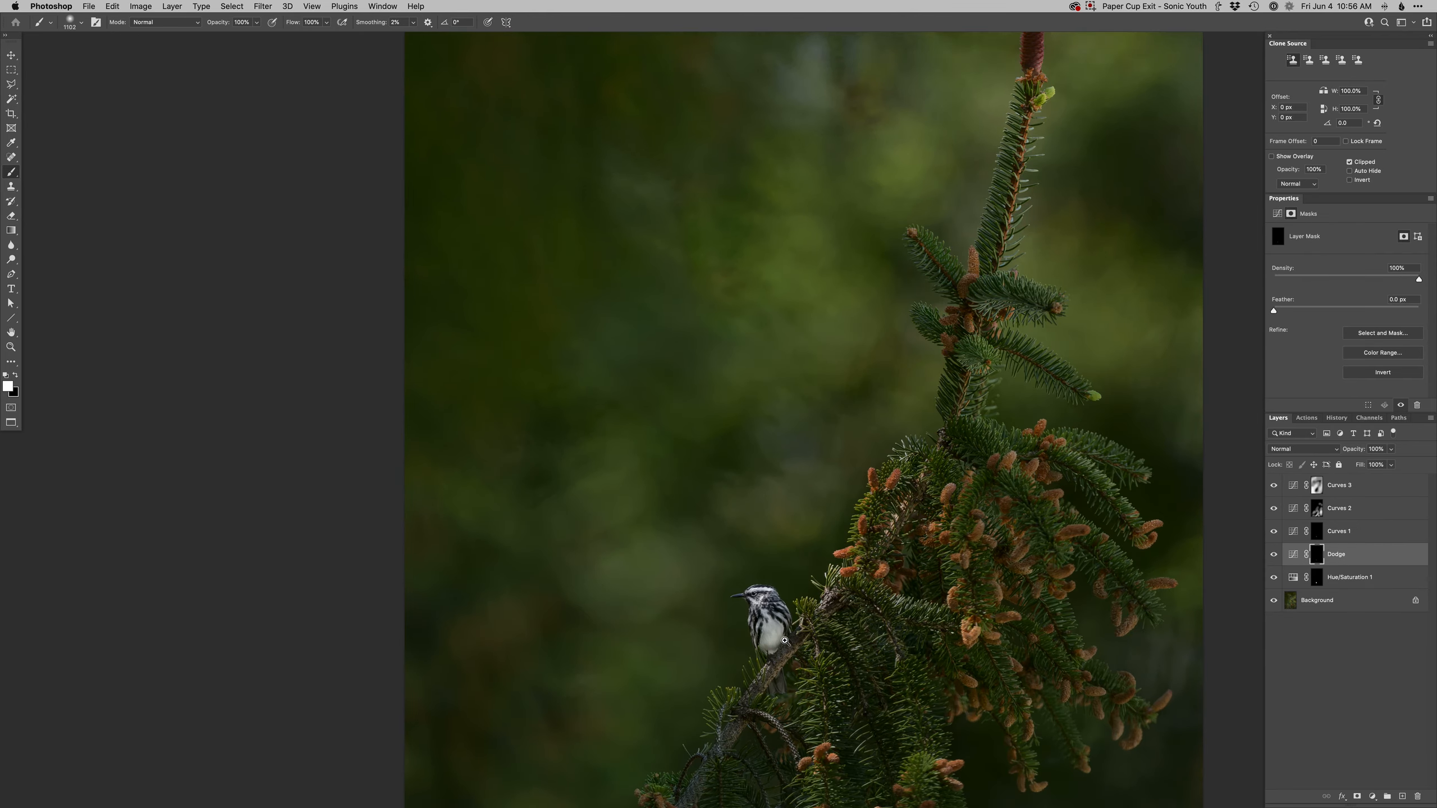
left_click_drag(507, 638, 358, 638)
key("x")
left_click_drag(782, 641, 790, 641)
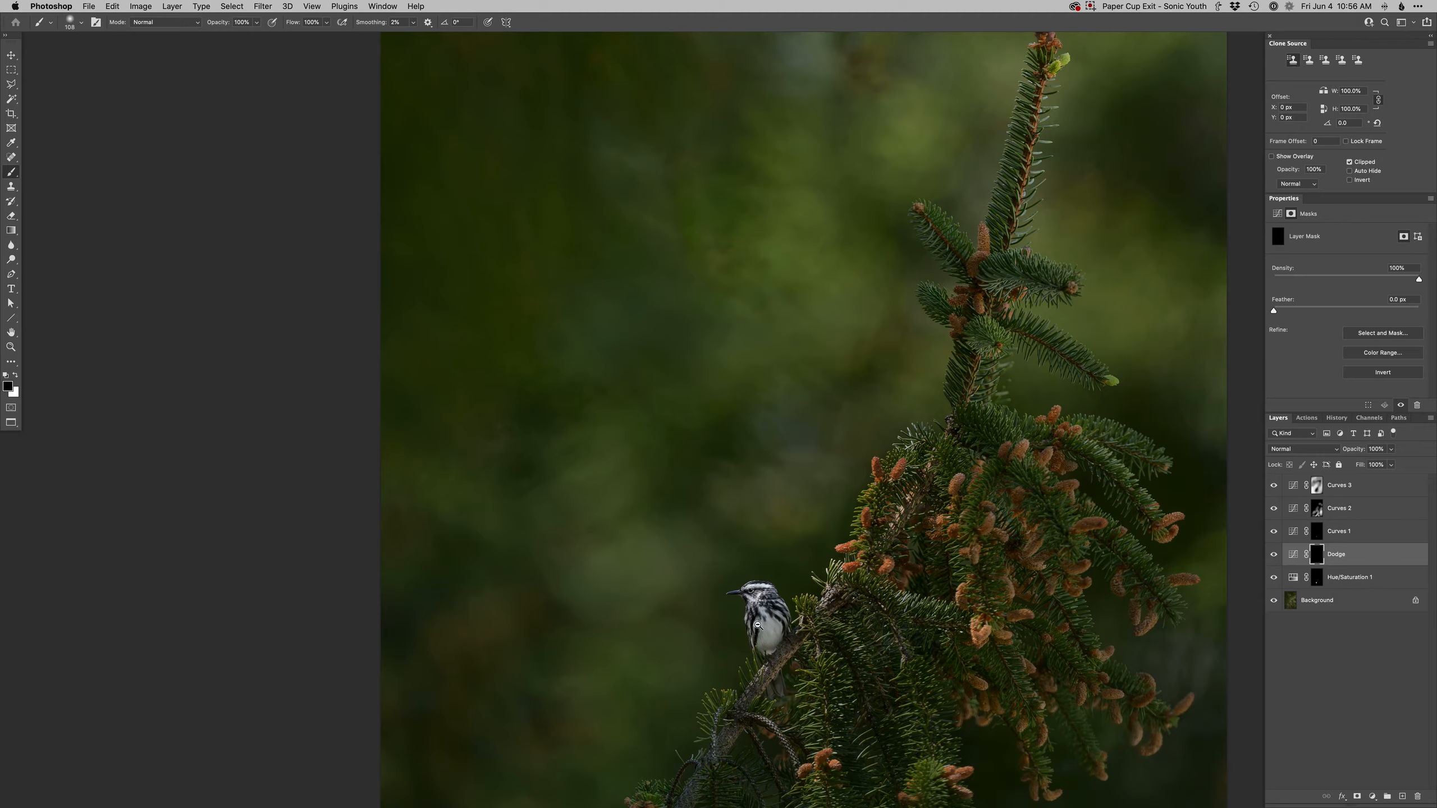
Step: Add a black-masked Burn curves layer above the Dodge layer and paint it in over the blurred background
left_click(758, 625, "alt")
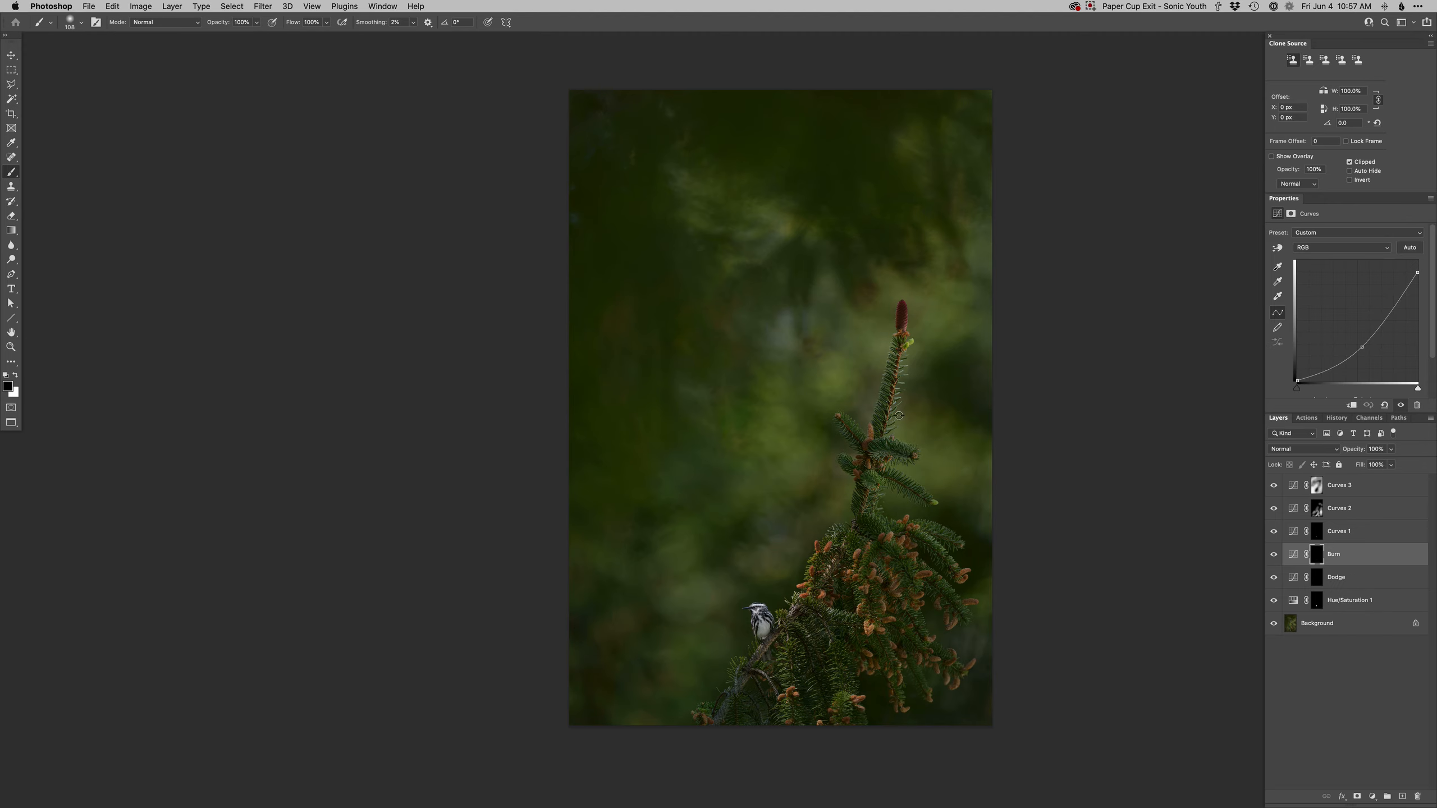
left_click_drag(894, 413, 995, 413)
mouse_move(785, 456)
left_mouse_down()
mouse_move(764, 450)
mouse_move(1004, 277)
mouse_move(860, 465)
mouse_move(768, 277)
mouse_move(761, 331)
mouse_move(956, 508)
mouse_move(799, 770)
mouse_move(573, 606)
left_mouse_up()
left_click_drag(670, 546, 603, 546, "ctrl+alt")
left_click_drag(671, 577, 682, 550)
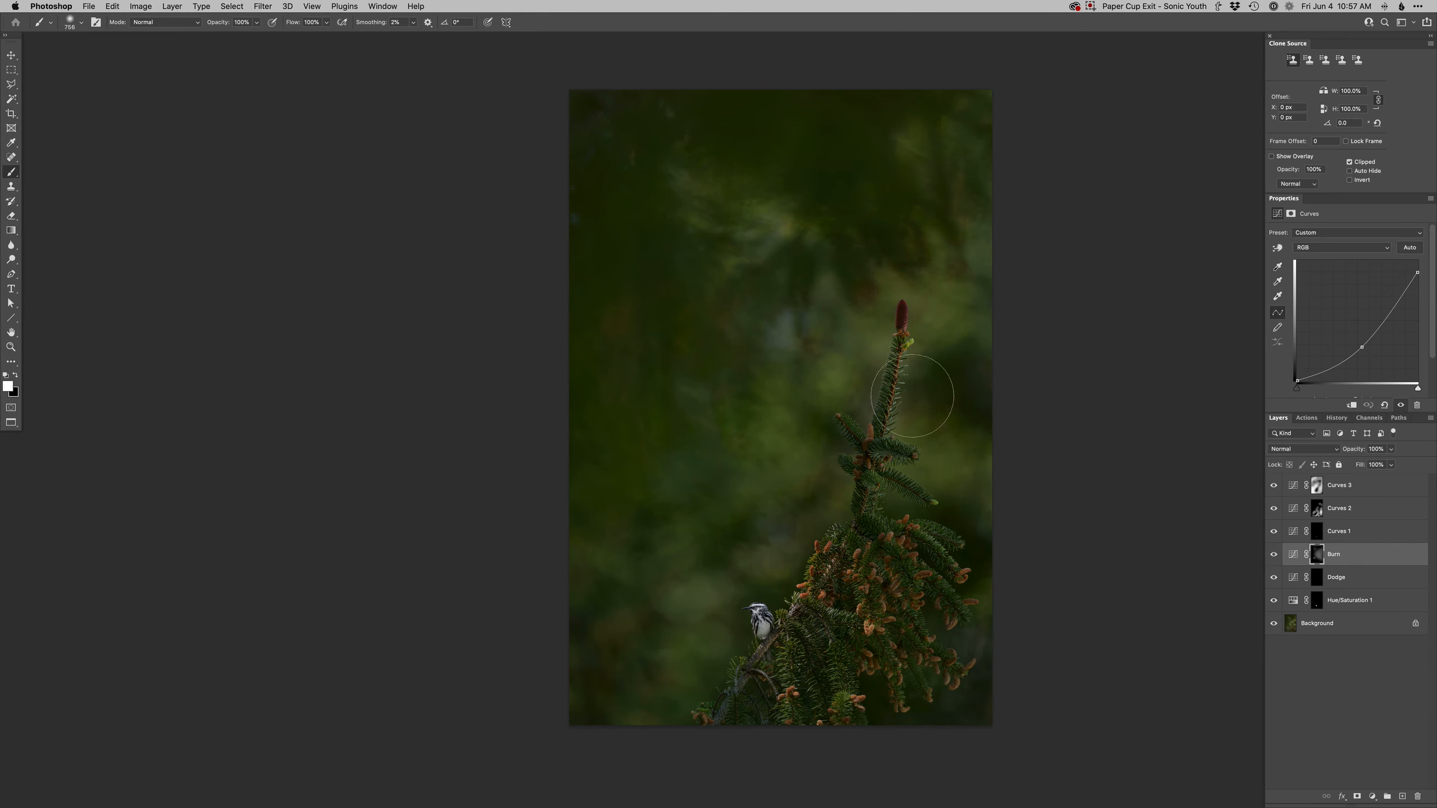
Step: Paint black on the Burn layer's mask over the spruce's top cone and upper shoot to clear the burn there
mouse_move(897, 319)
left_mouse_down("super")
mouse_move(769, 309)
mouse_move(954, 309)
left_mouse_up("super")
key("x")
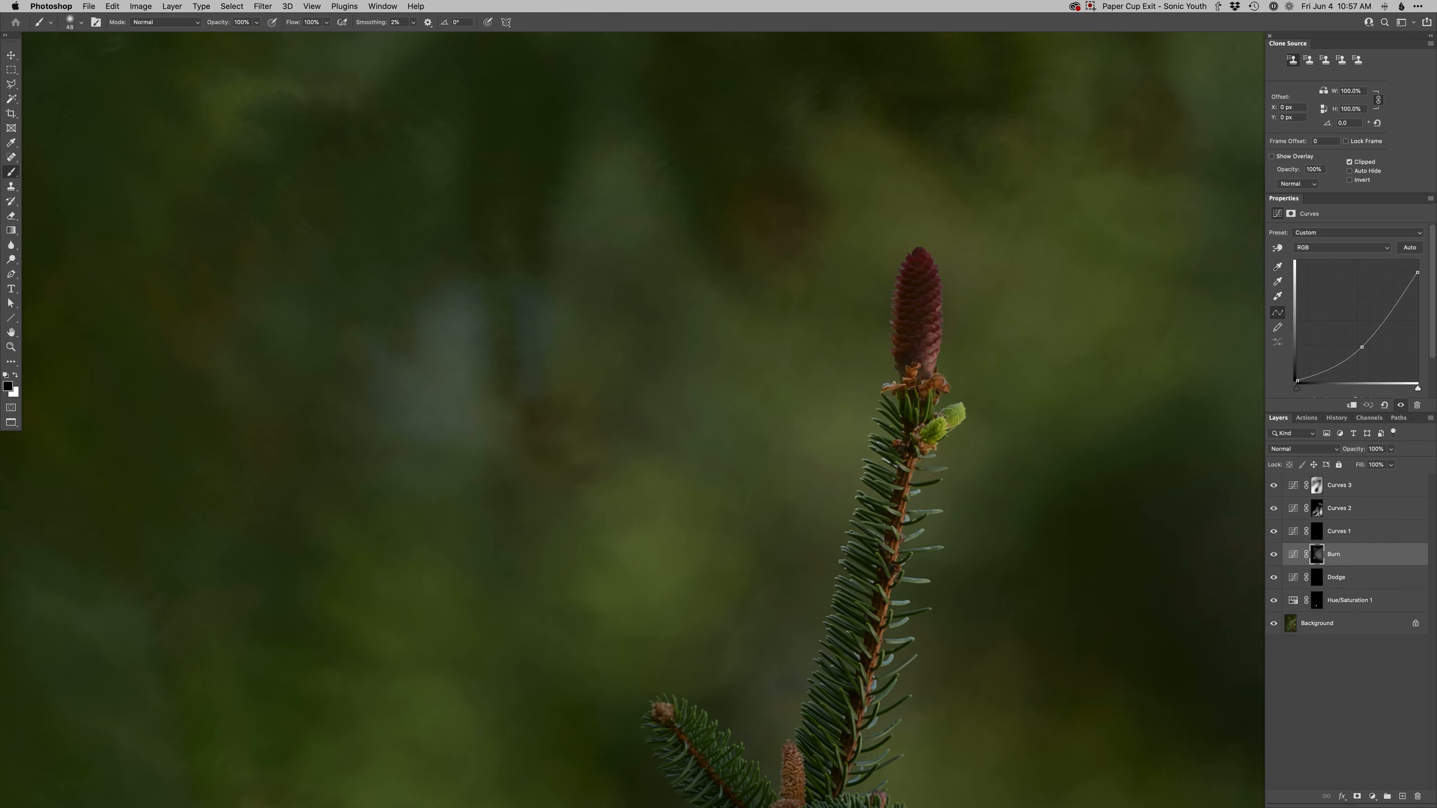
scroll(948, 418, "down", 5)
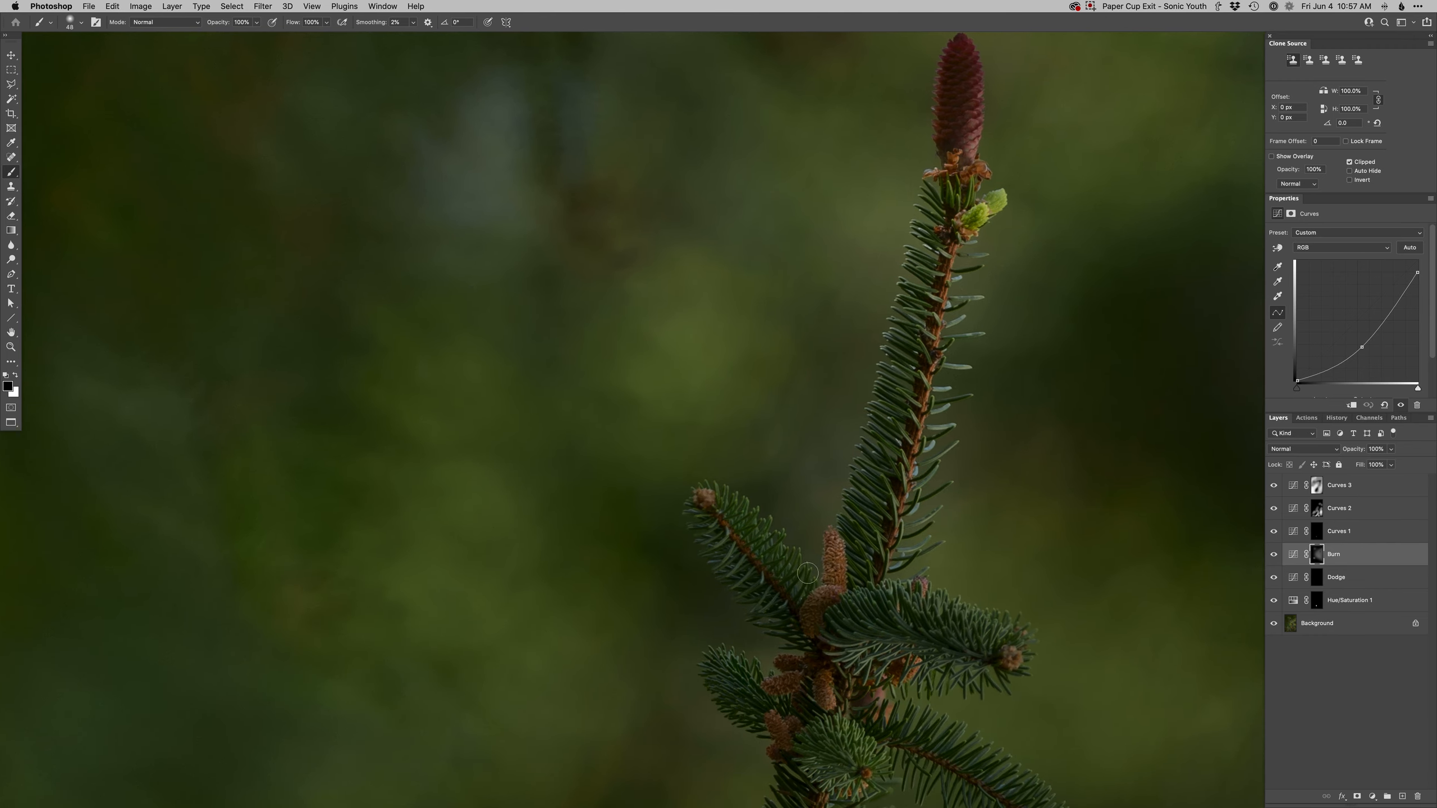
key("super+0")
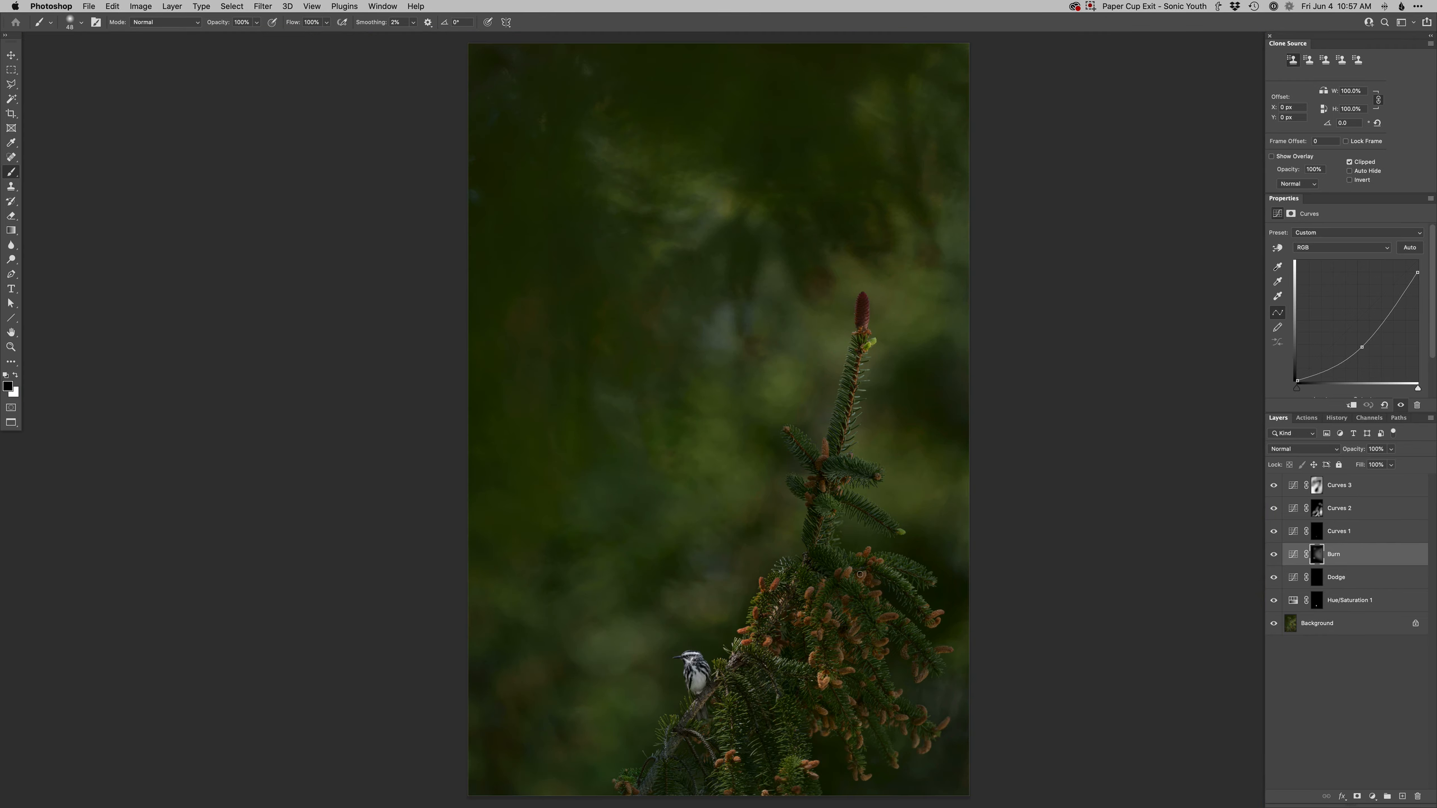
Step: Compare the whole photo with and without all the adjustment layers above the background
scroll(821, 523, "down", 2)
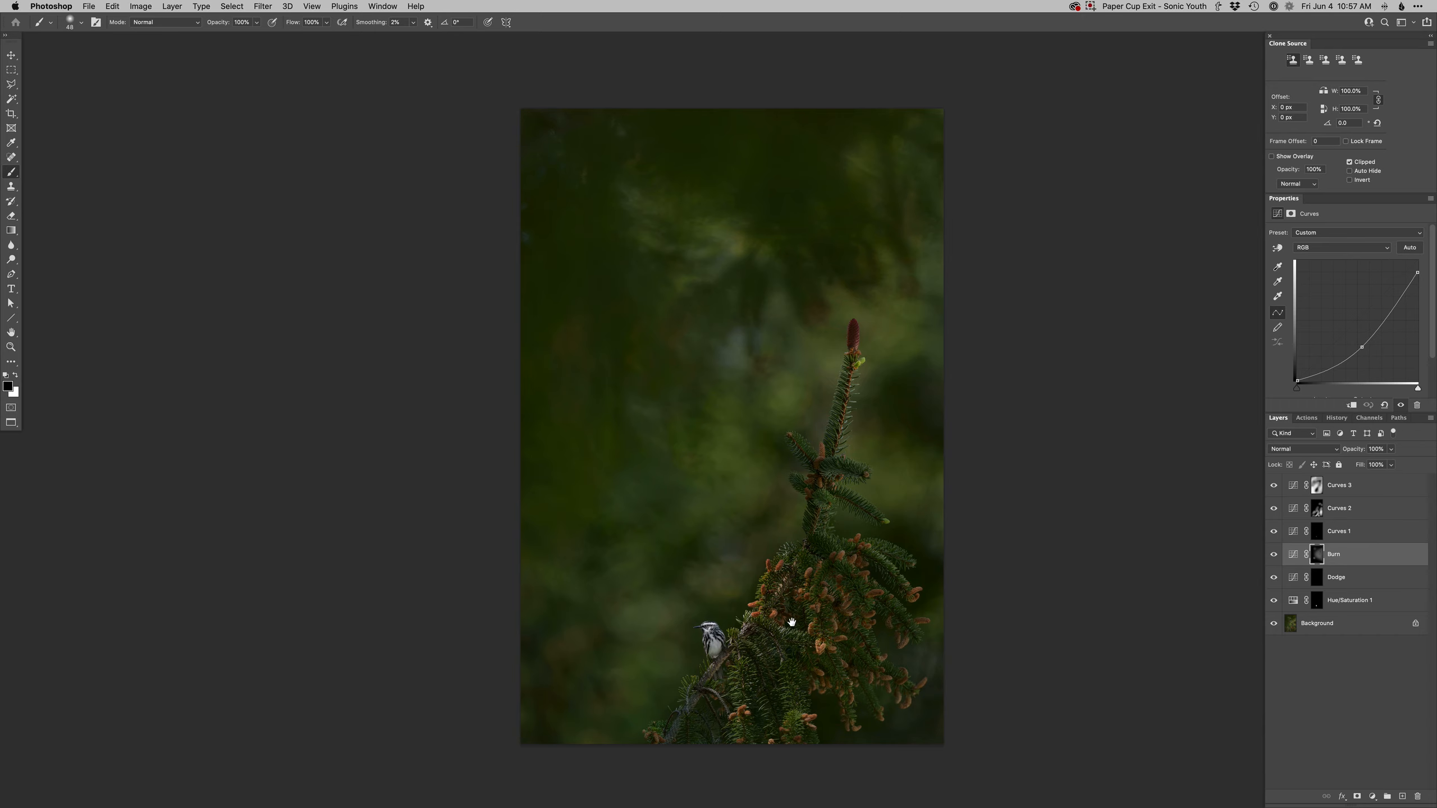
left_click(1275, 623, "alt")
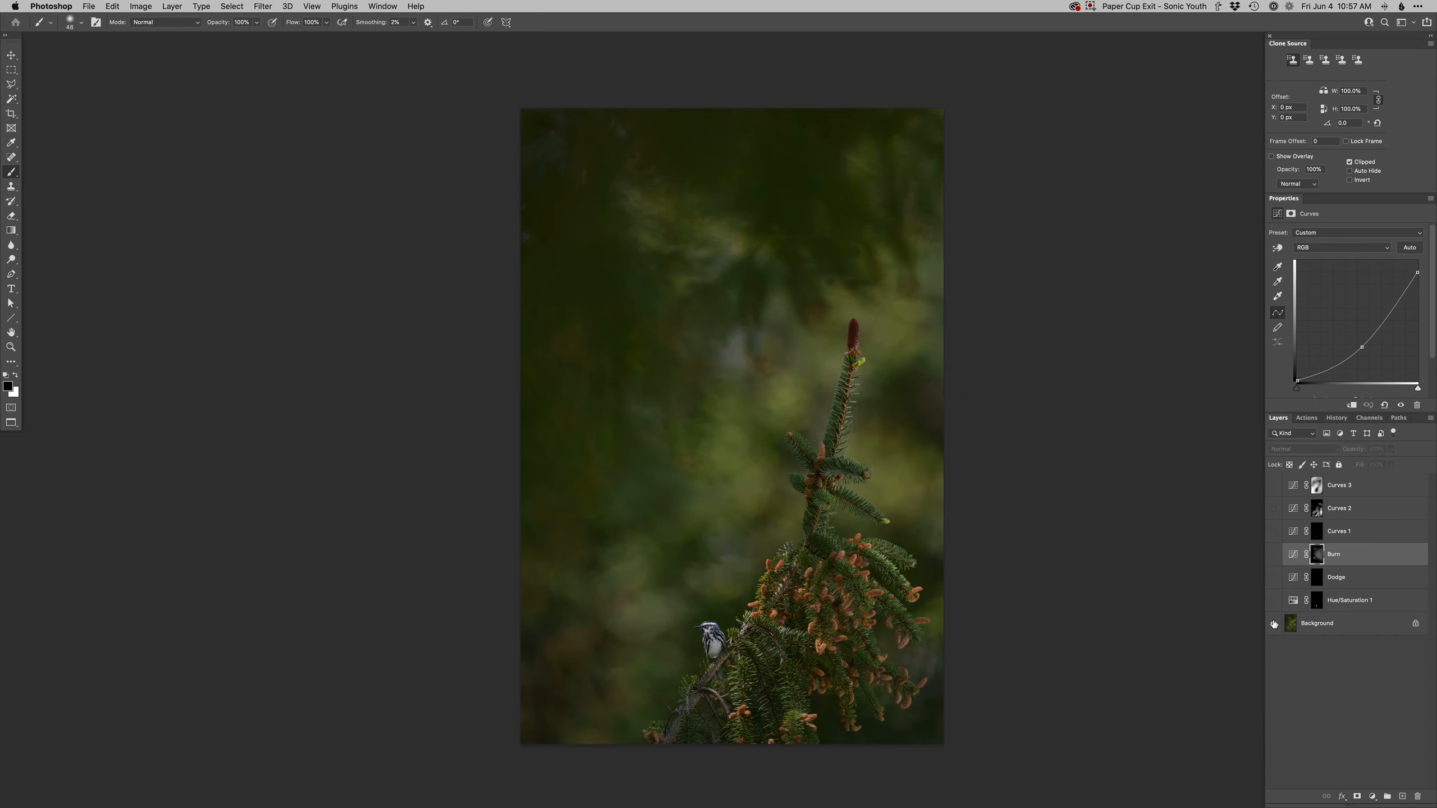
left_click(1274, 623, "alt")
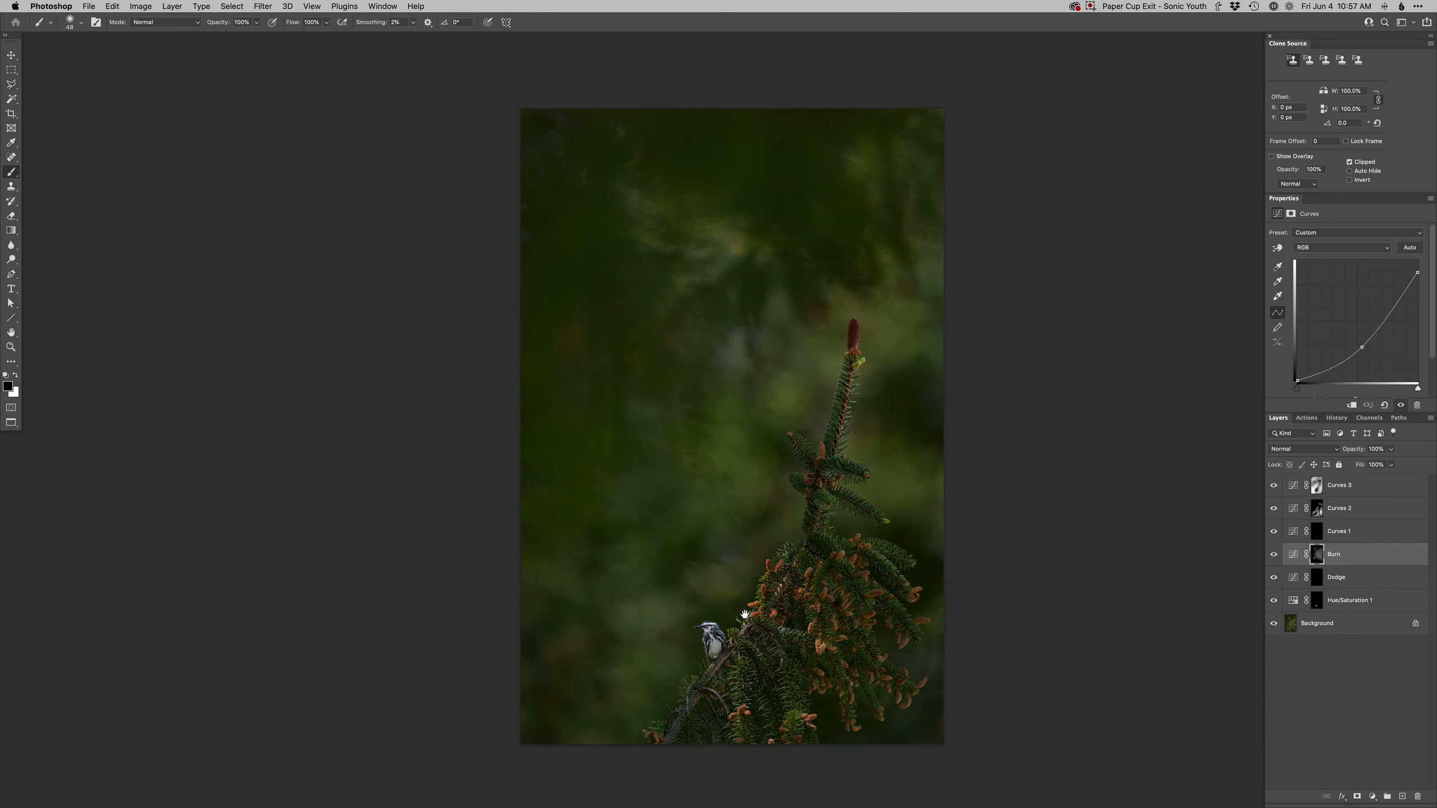
Step: Add a Curves layer at the top of the stack and select the bright needle highlights with Color Range
scroll(759, 616, "up", 10)
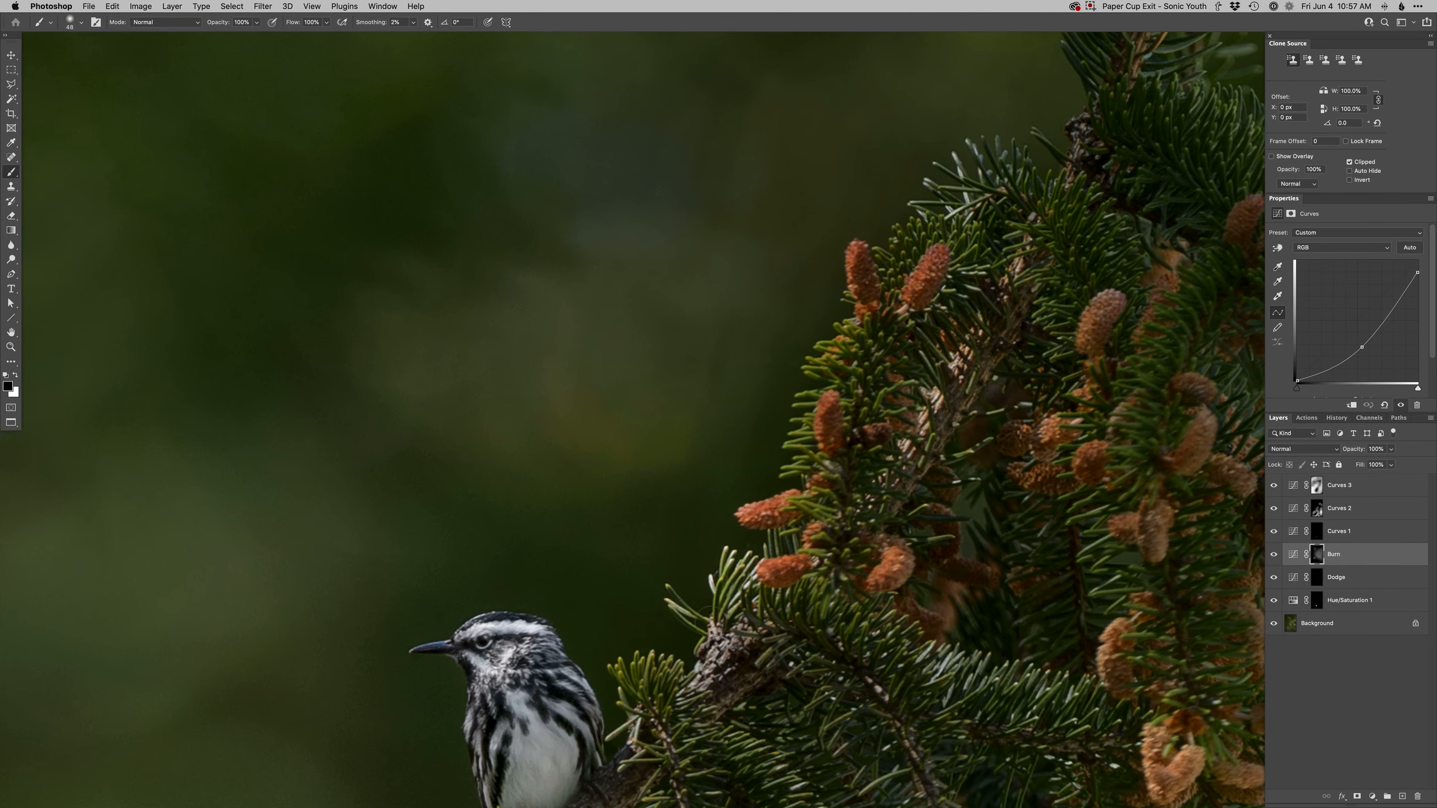
key("super+m")
key("Return")
key("super+shift+]")
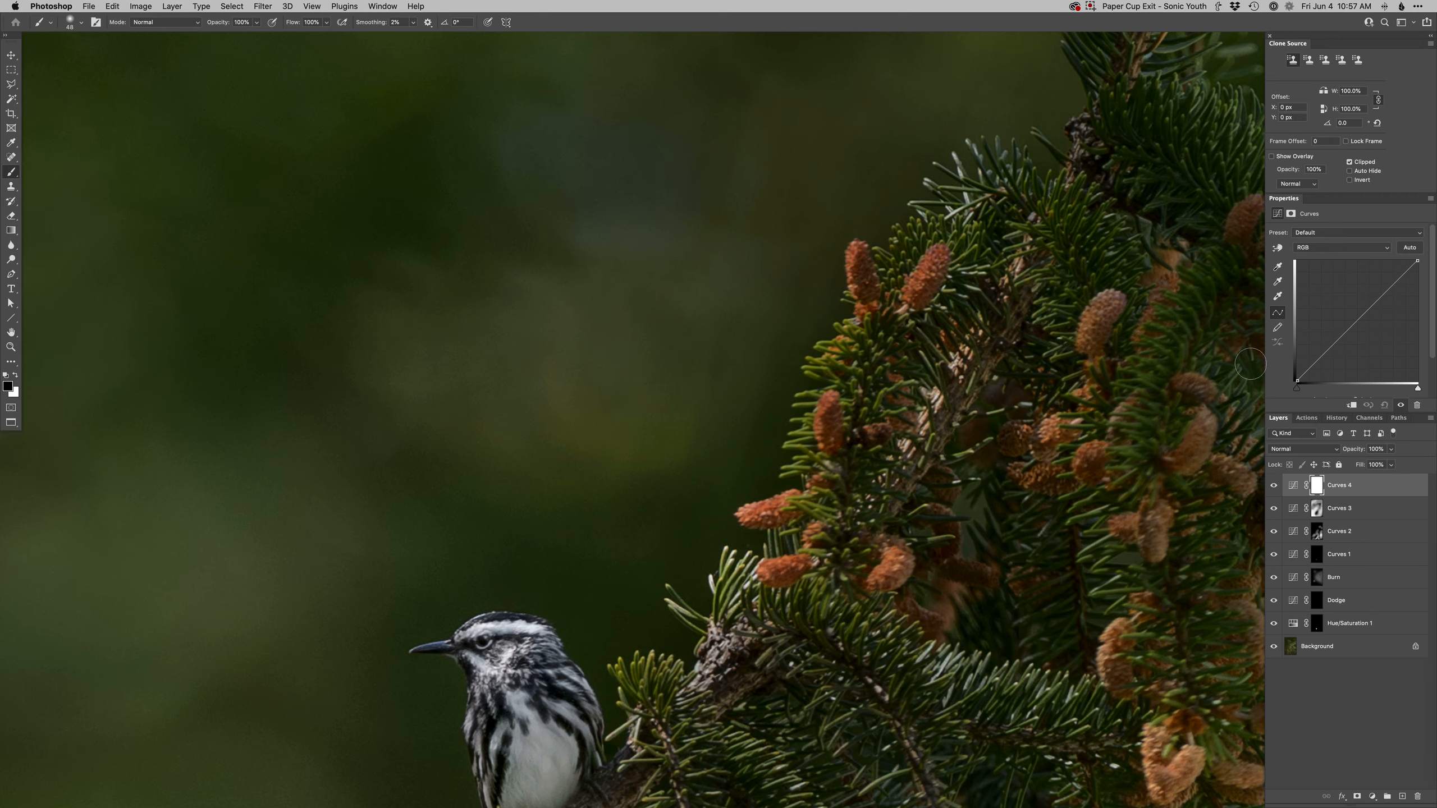
key("super+shift+c")
left_click(711, 582)
left_click(709, 582)
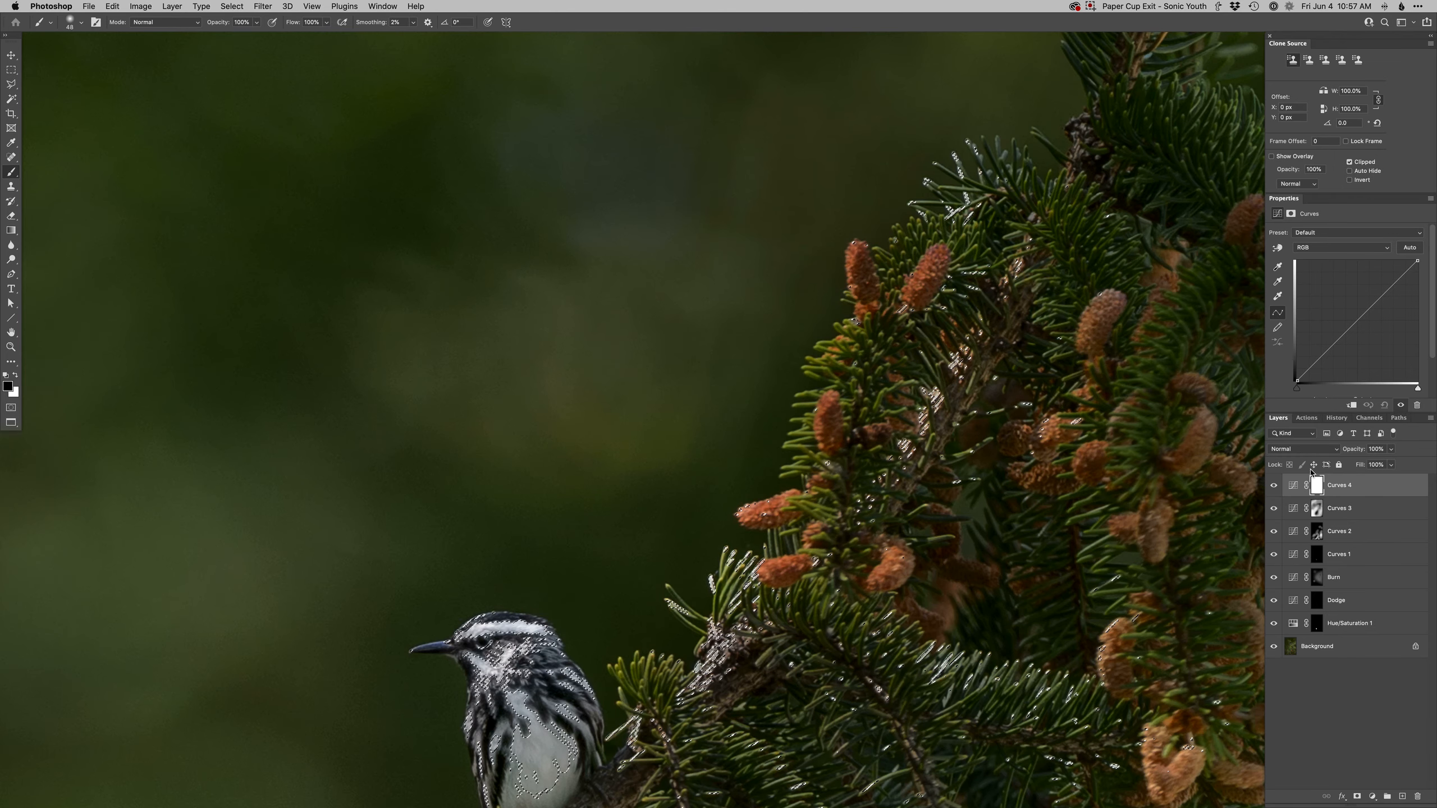
key("Return")
Step: Lower the new Curves layer's white point and limit its mask to the selected highlights
left_click_drag(1413, 264, 1414, 284)
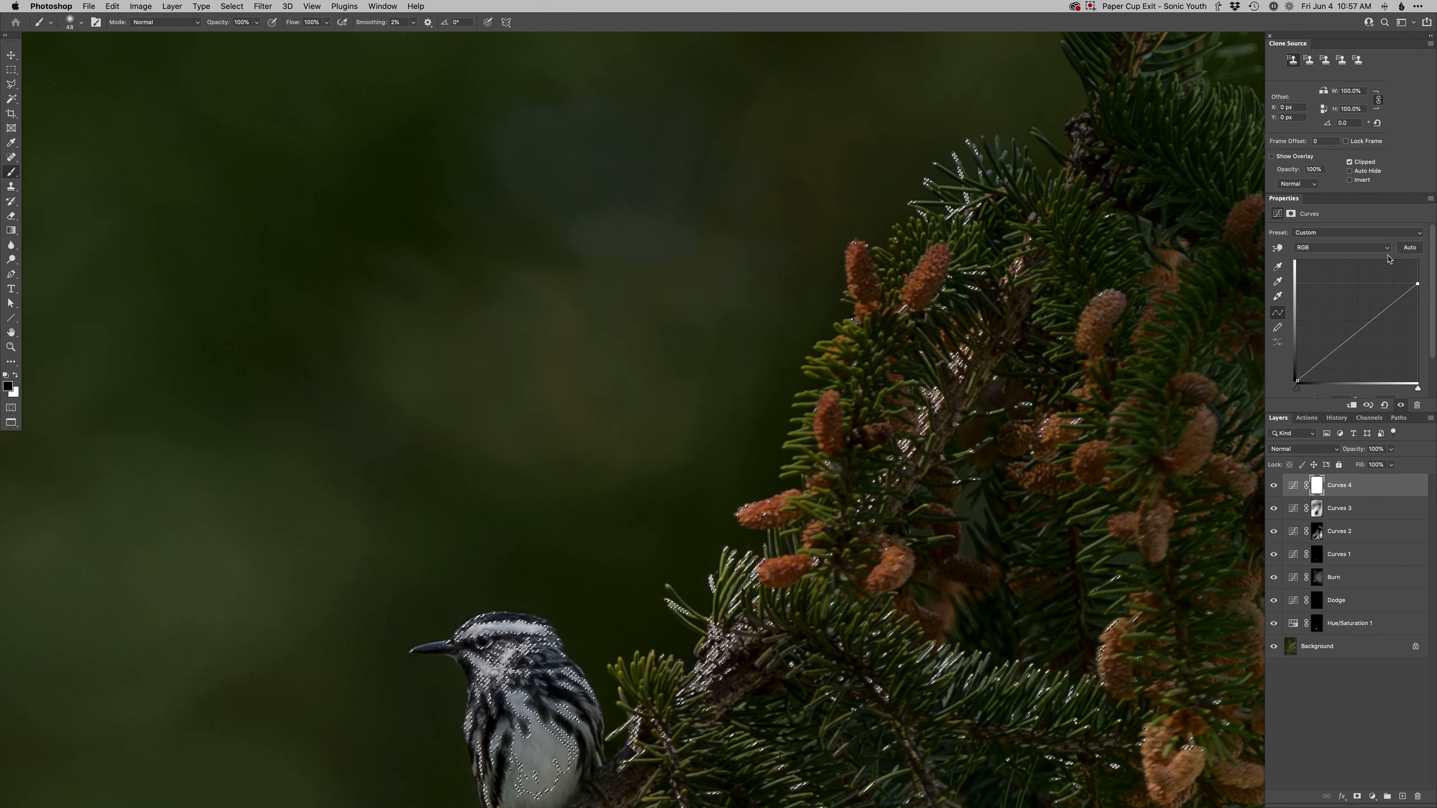
key("super+d")
key("super+i")
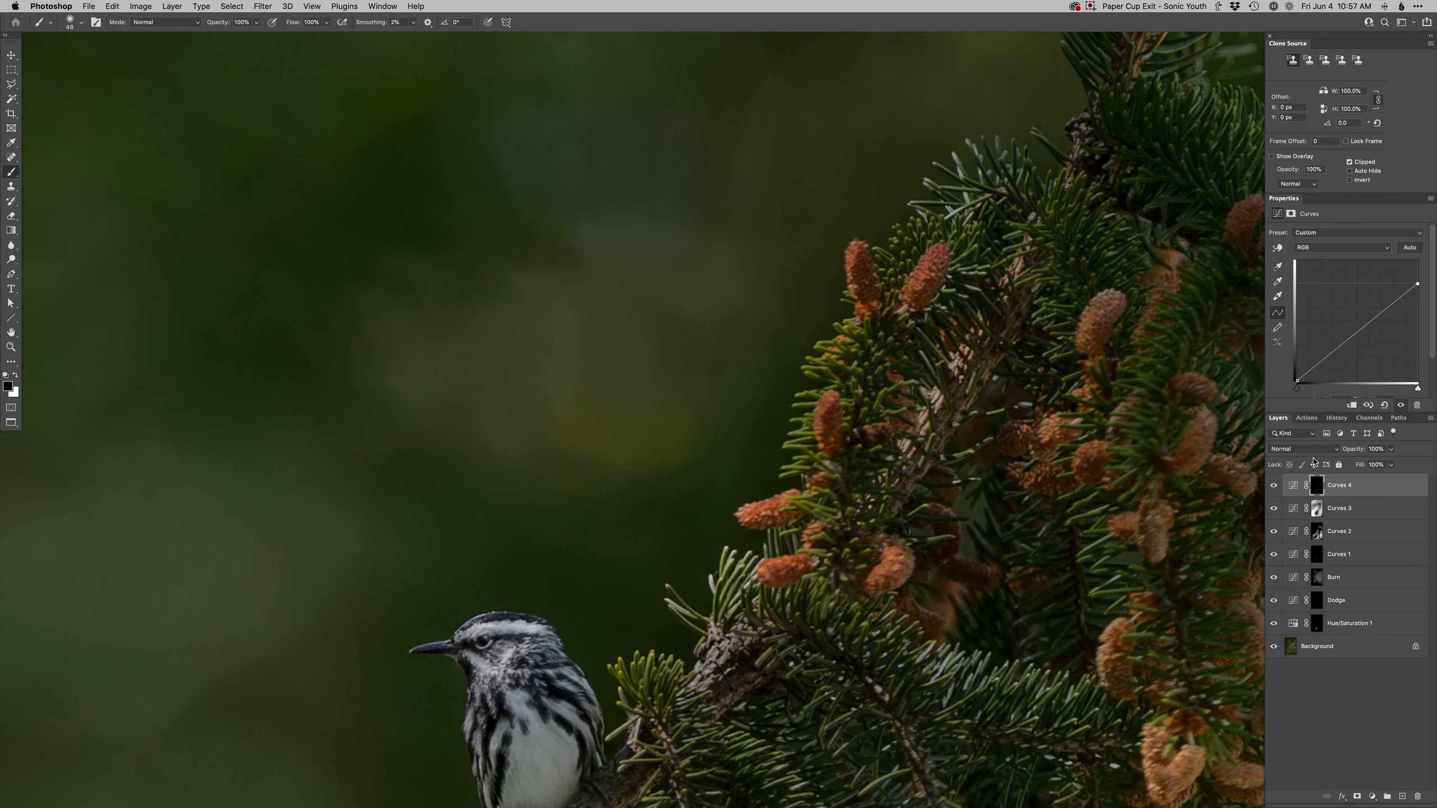
Step: Lower the highlight Curves layer's white point further and fine-tune its green and blue channel highlights
left_click_drag(1419, 289, 1421, 312)
key("alt+5")
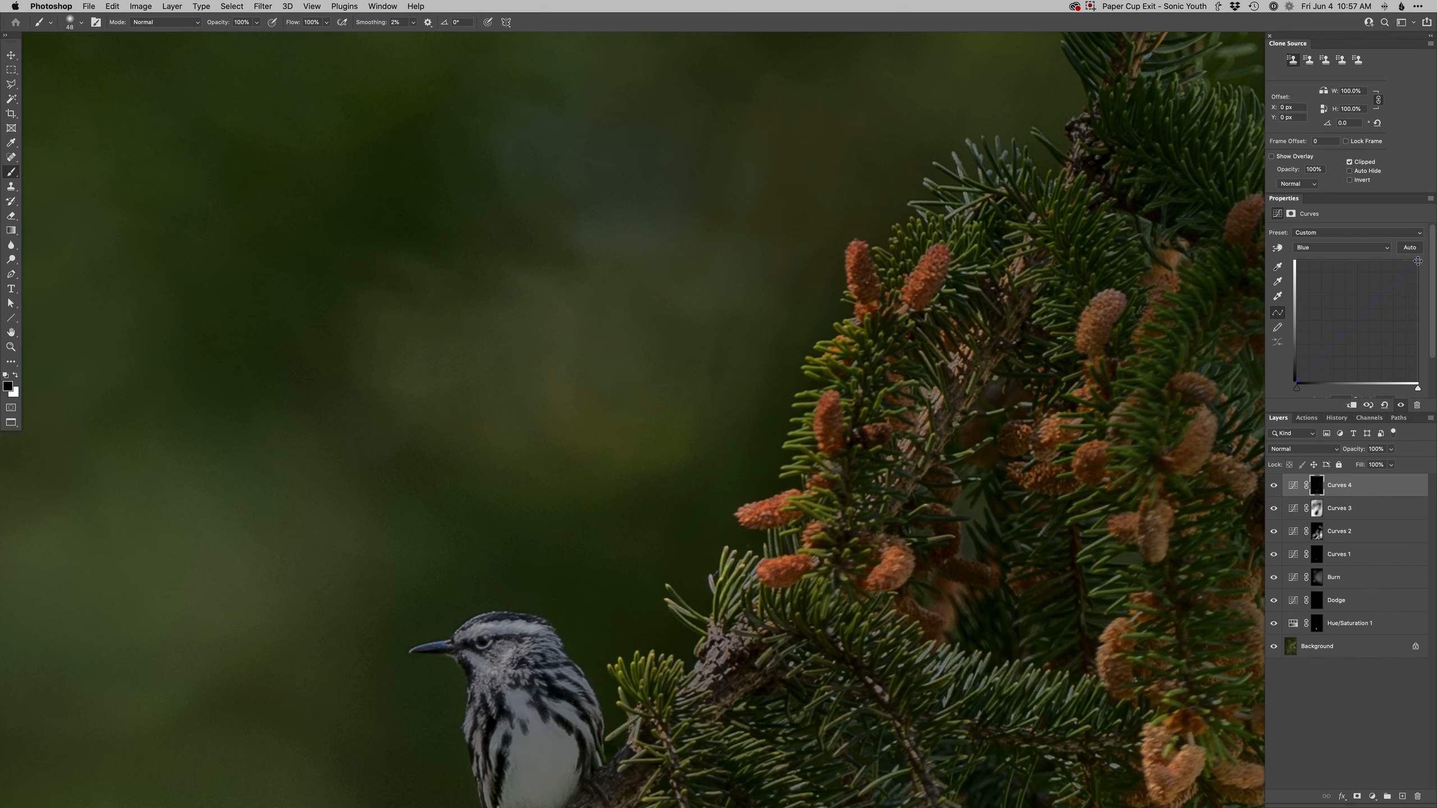
key("alt+4")
left_click_drag(1415, 262, 1416, 260)
key("alt+5")
Step: Add another Curves layer and select the dark green tones with Color Range at a fuzziness of 60
key("ctrl+super+m")
key("Return")
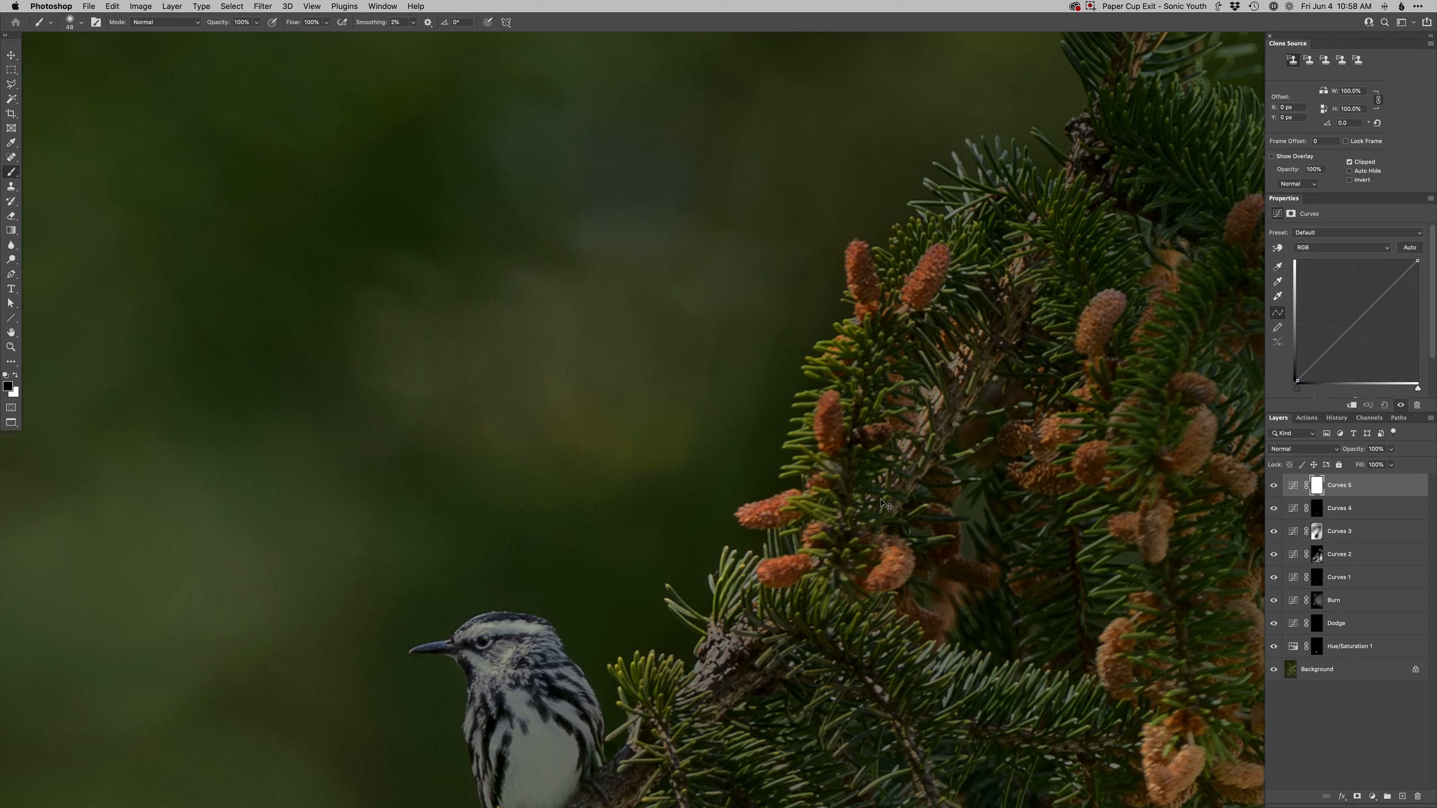
key("ctrl+super+c")
left_click(718, 613)
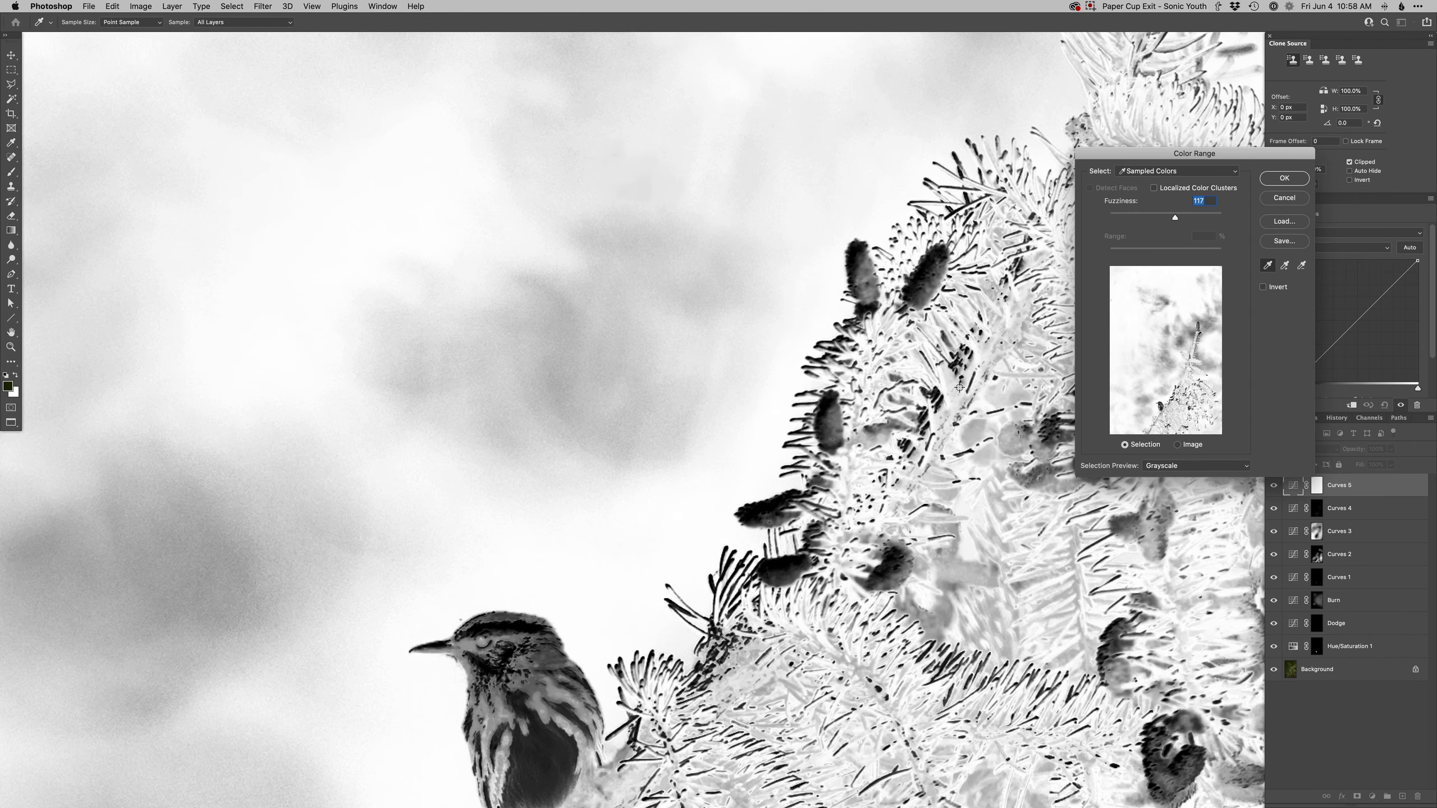
left_click_drag(1154, 217, 1138, 224)
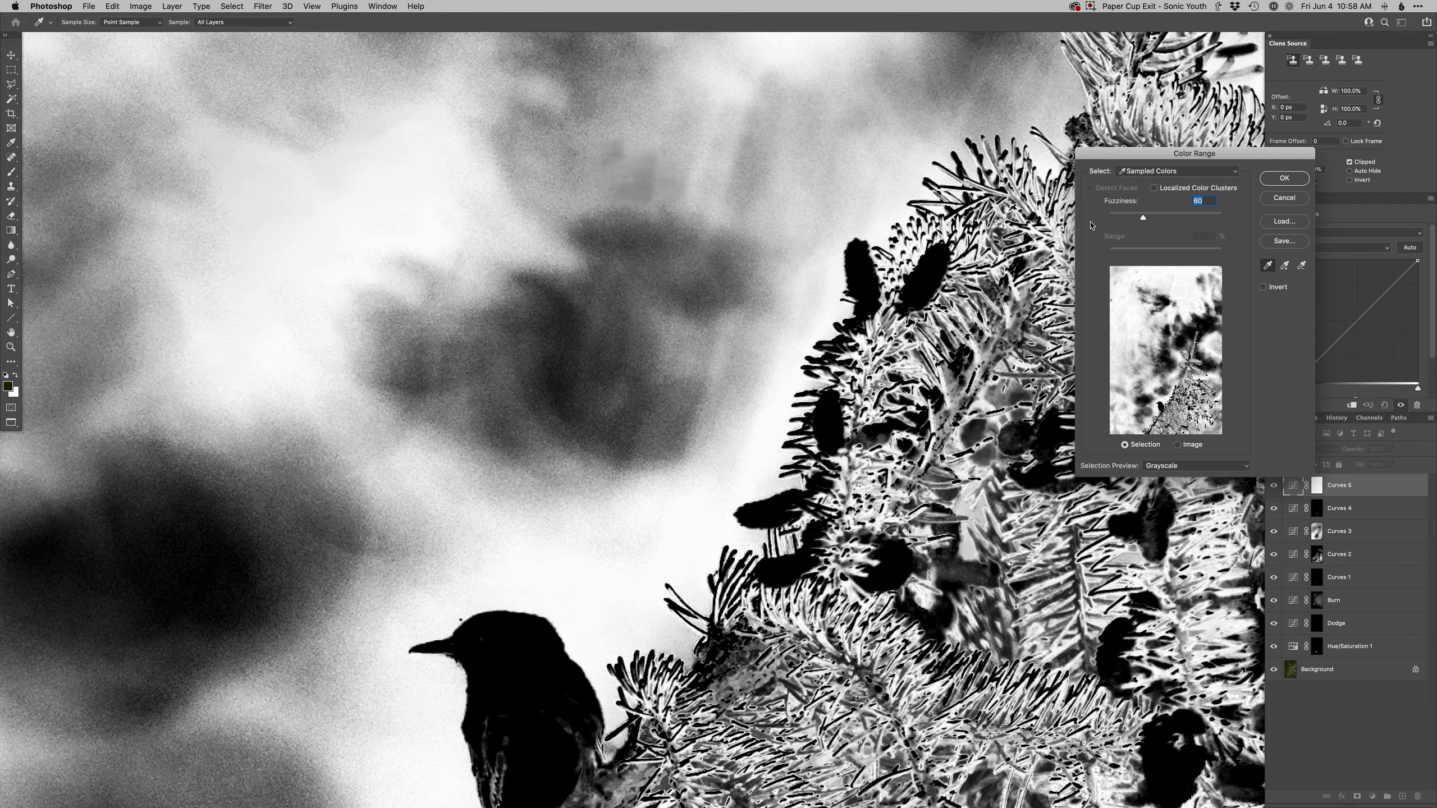
key("Return")
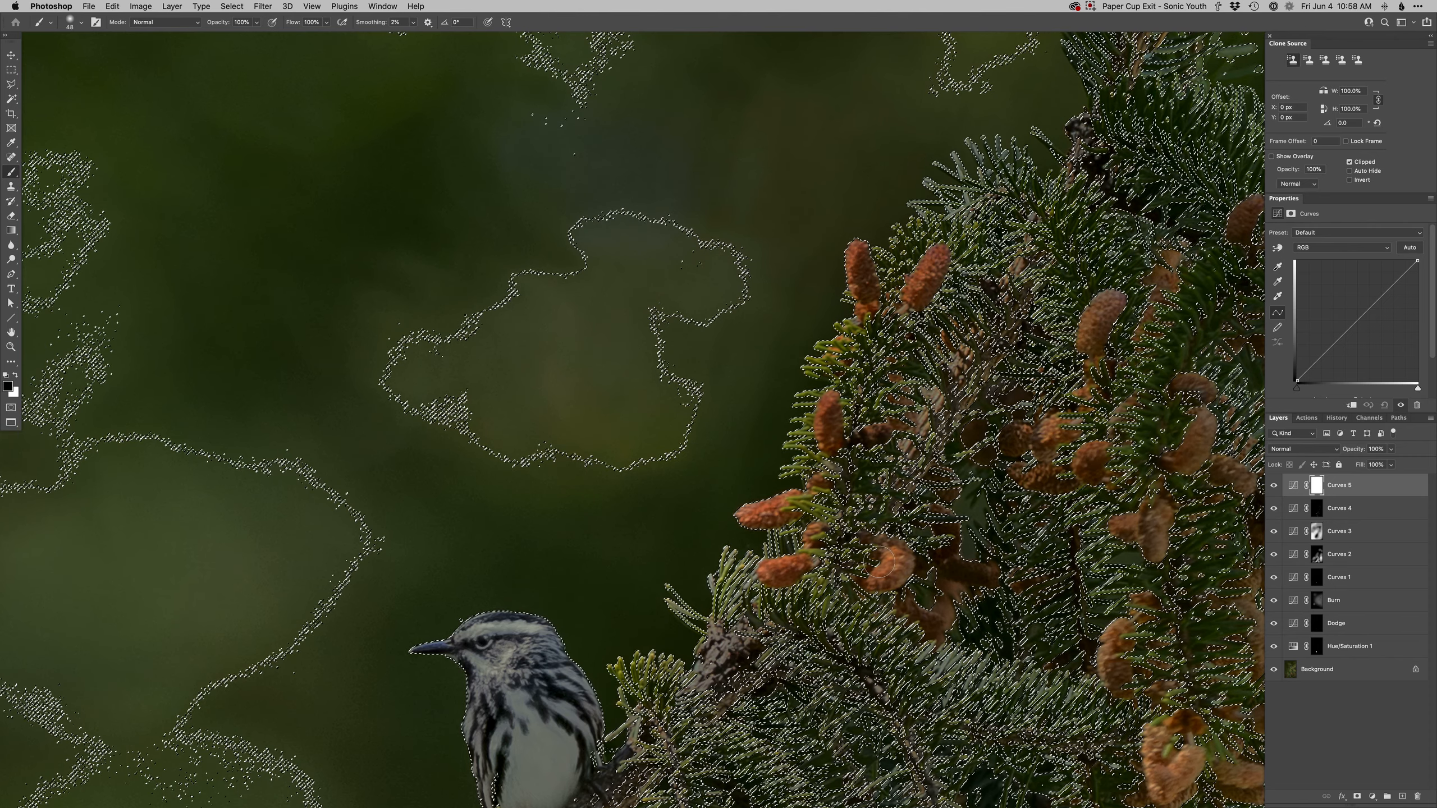
Step: Lift the shadows on the new Curves layer's curve and invert its Color Range mask
key("super+d")
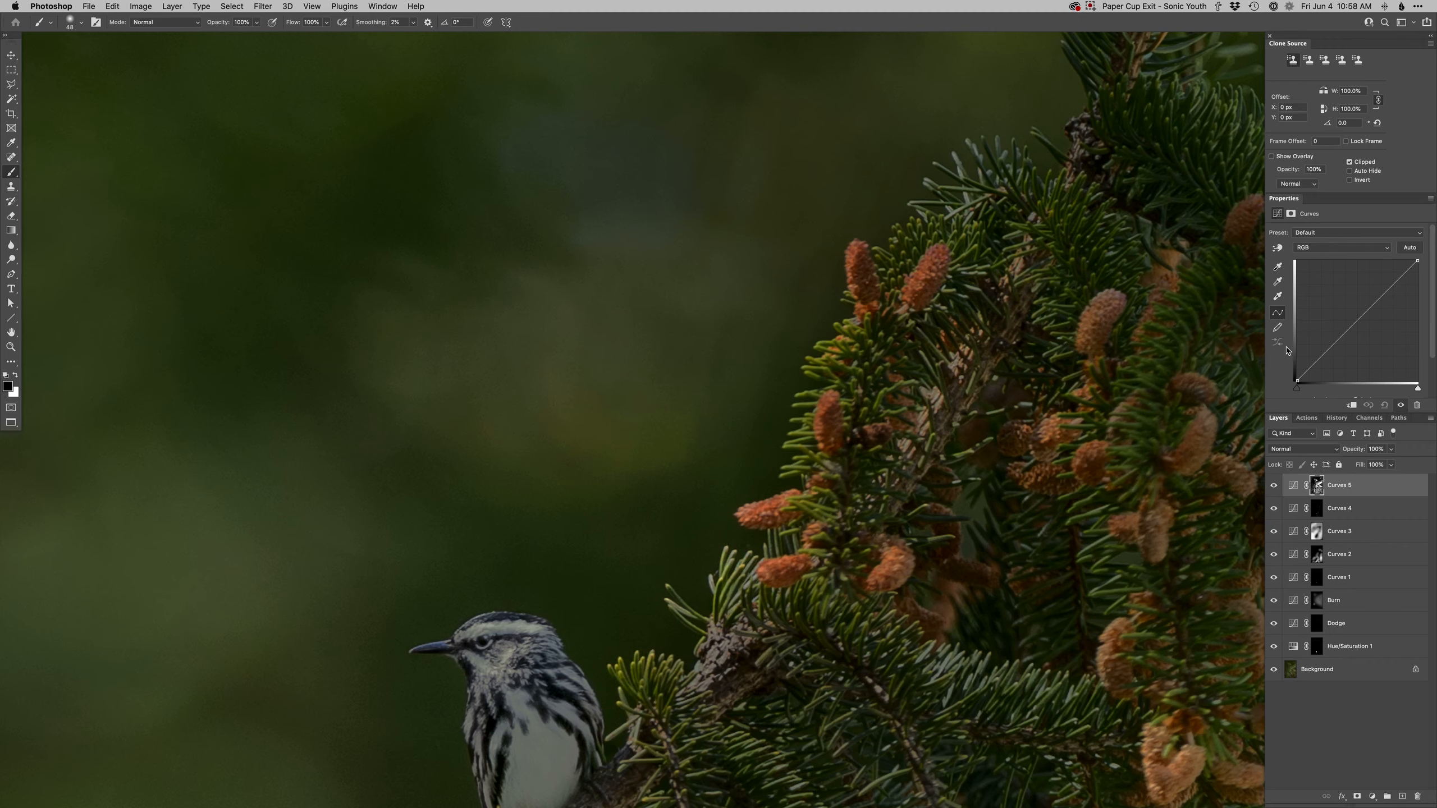
left_click_drag(1319, 358, 1312, 357)
key("super+i")
key("super+i")
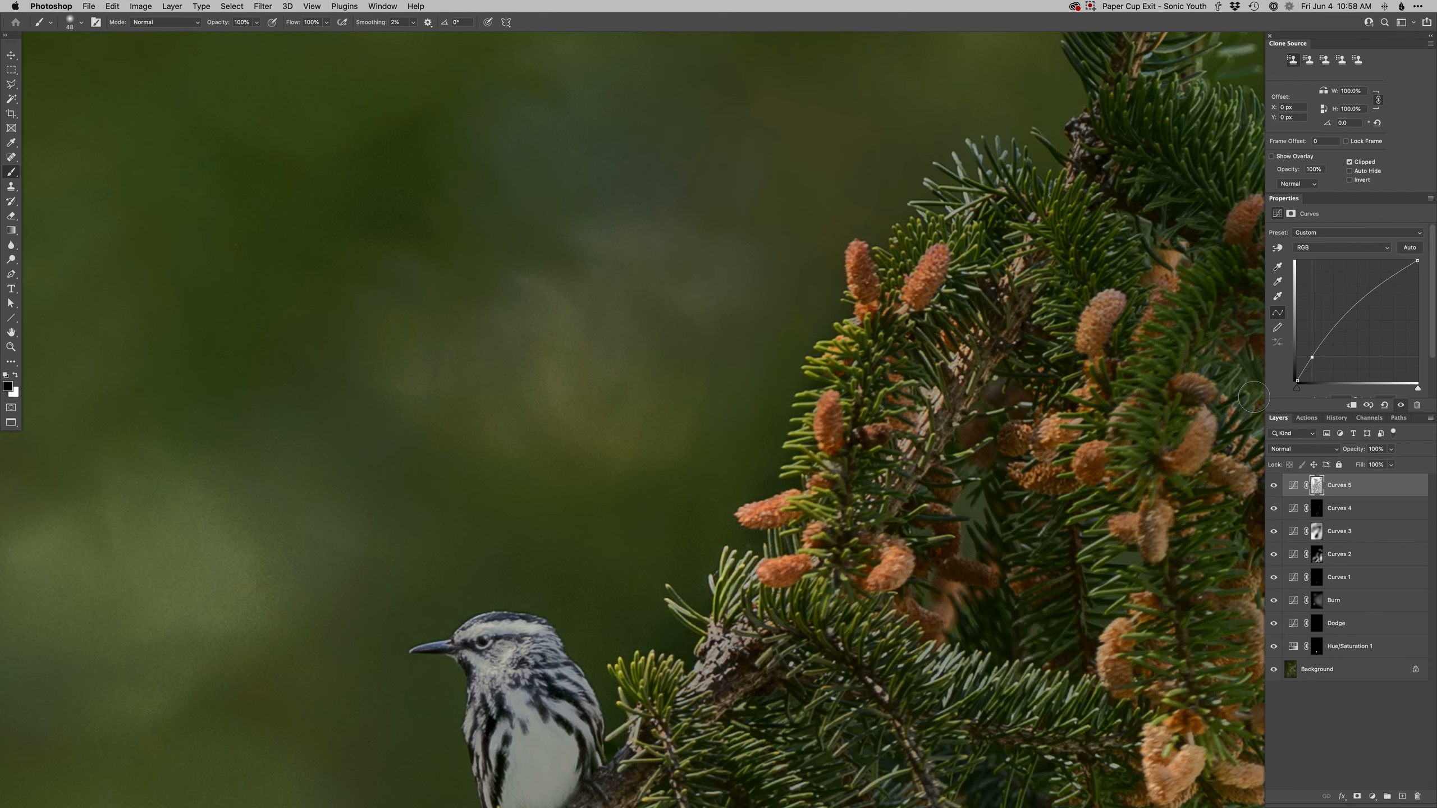
Step: Clear the selection and replace the shadow-lifting Curves layer's mask with solid black
key("super+z")
left_click(1317, 490)
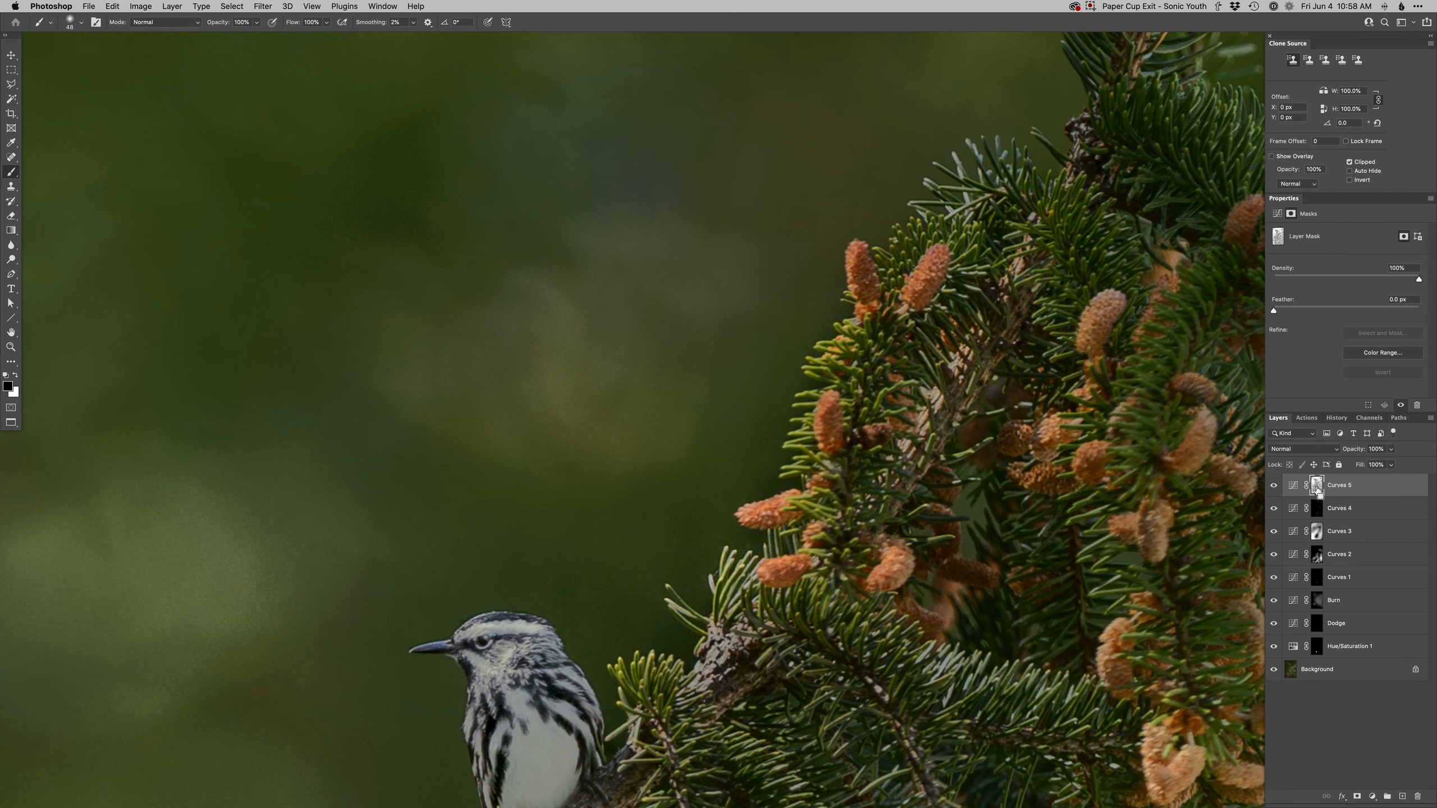
key("super+h")
key("super+d")
key("super+BackSpace")
key("super+i")
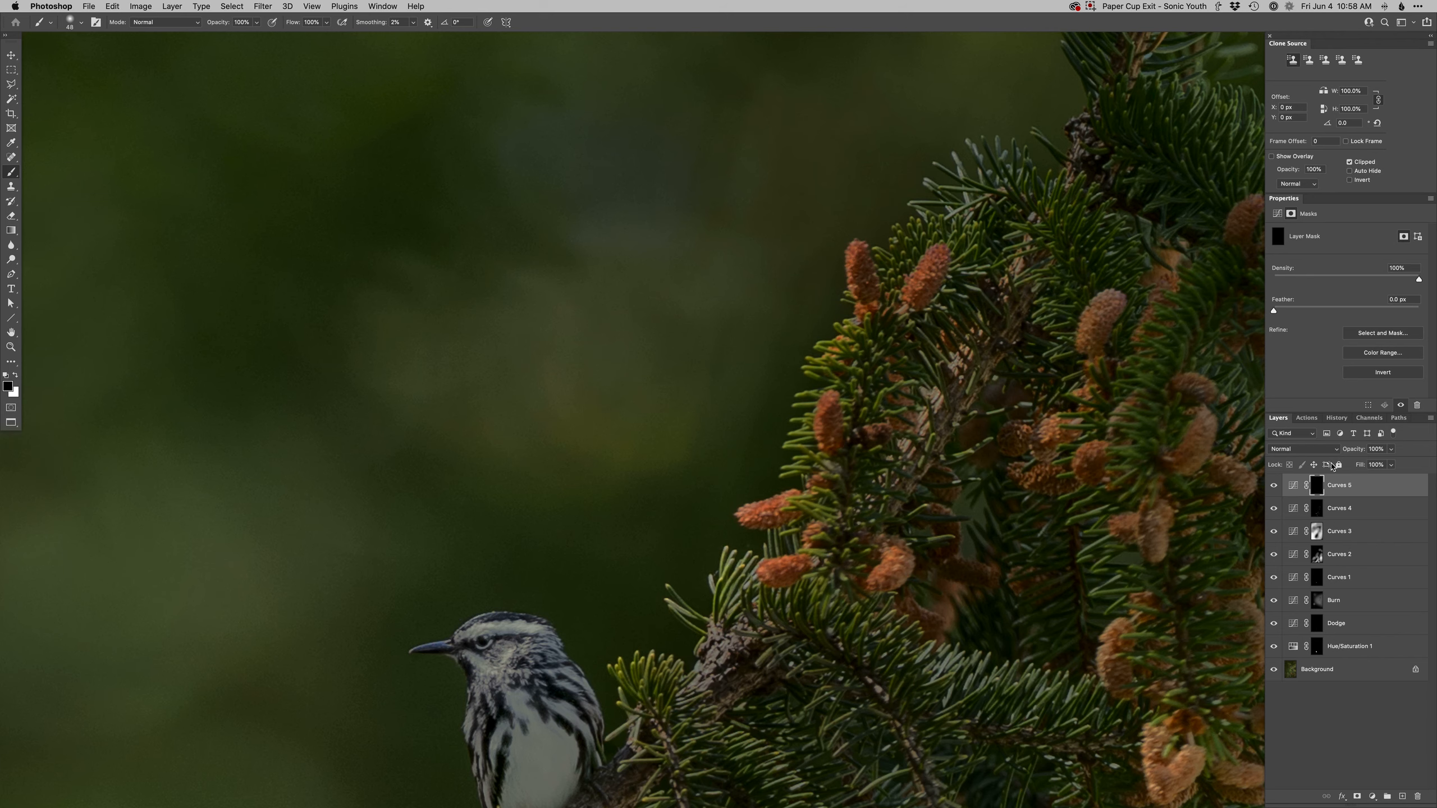
Step: Paint white on the shadow-lifting Curves layer's mask over the spruce branches beside the bird
mouse_move(748, 603)
left_mouse_down()
mouse_move(726, 587)
mouse_move(838, 640)
left_mouse_up()
key("x")
left_click_drag(847, 537, 978, 288)
left_click_drag(1031, 595, 886, 707)
left_click(818, 632, "alt")
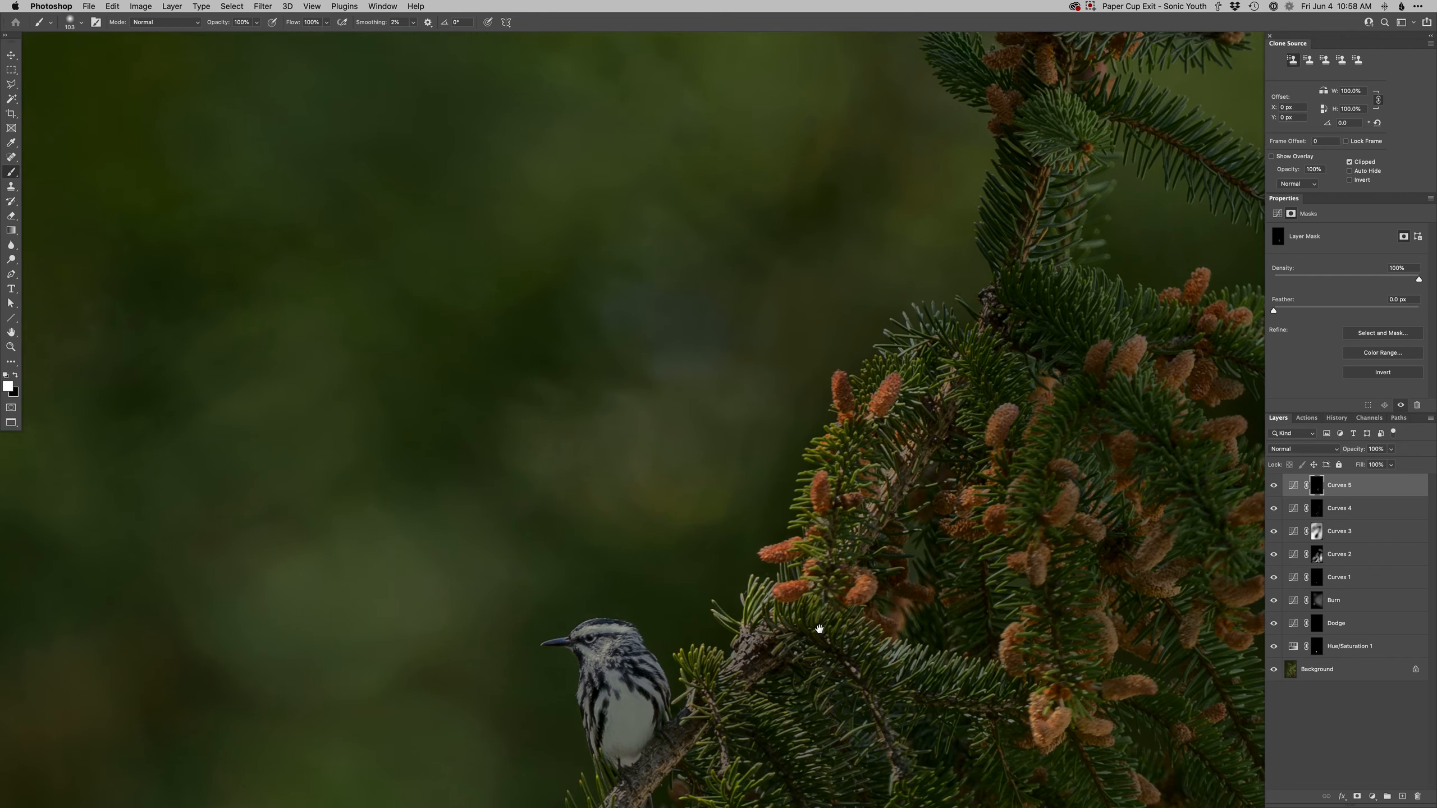
left_click_drag(818, 636, 821, 524)
left_click_drag(809, 606, 843, 605)
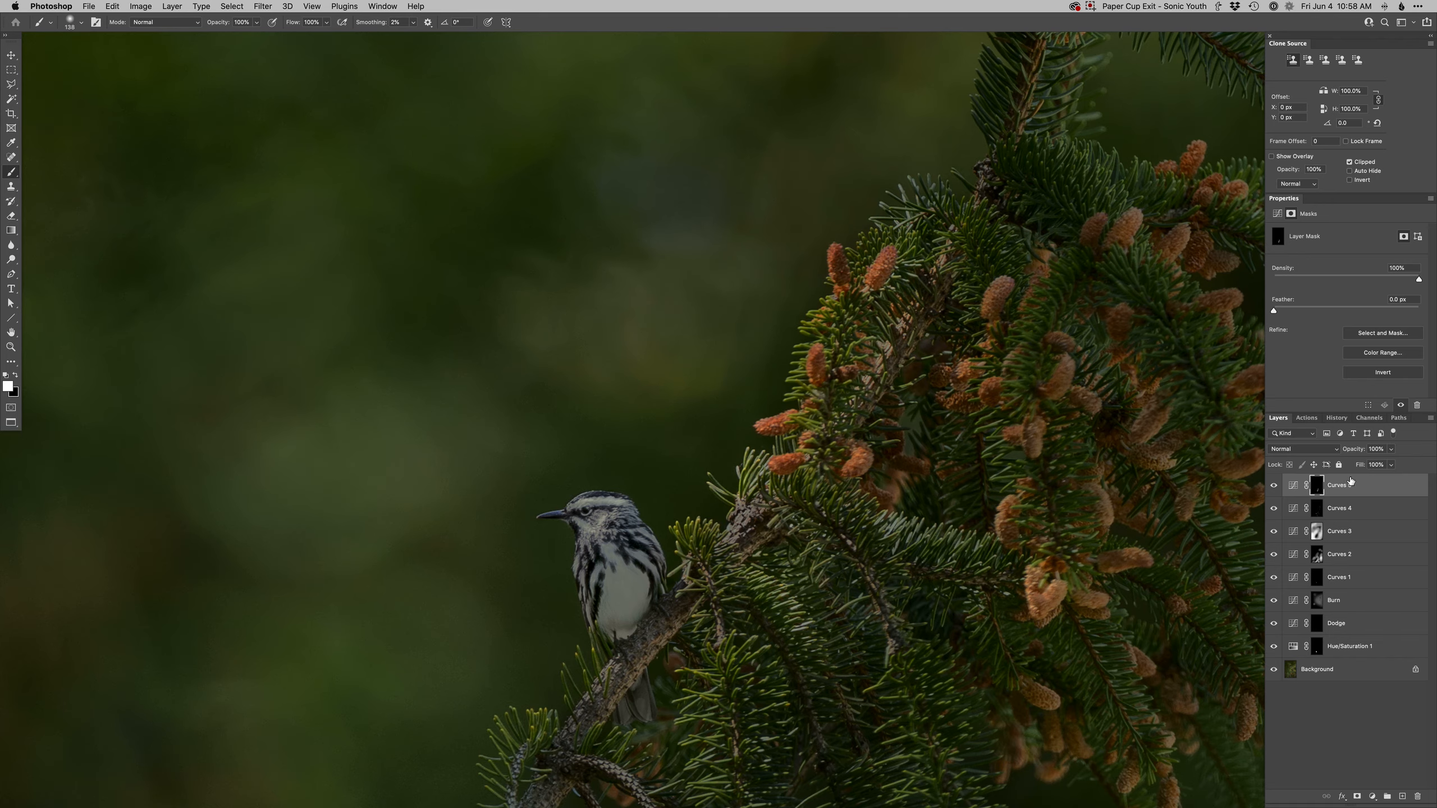
Step: Display the Curves 4 layer mask and paint black over the bird, the spruce's upper tip and the outer branches
left_click(1317, 512, "alt")
scroll(787, 619, "down", 3)
right_click(788, 619)
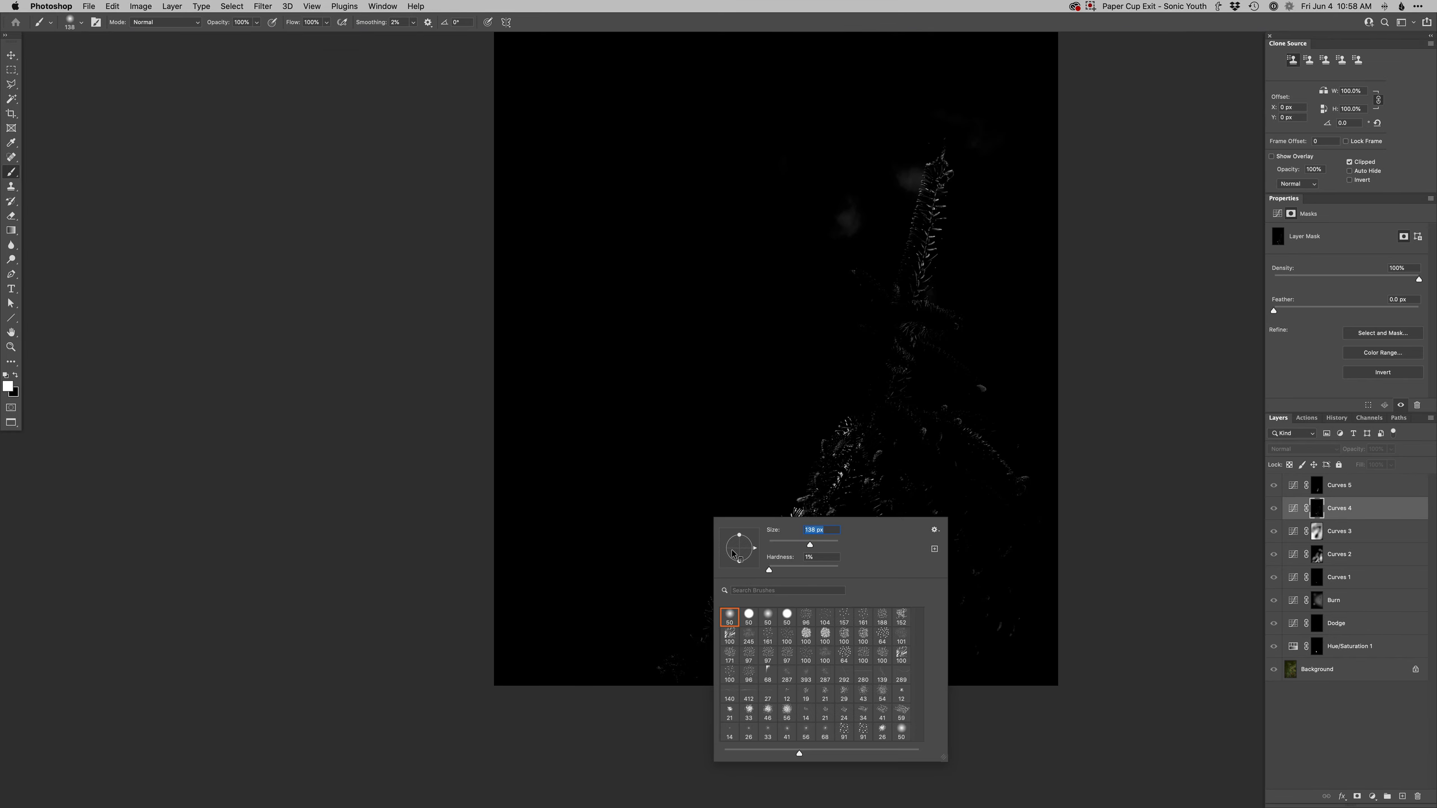
double_click(788, 618)
key("x")
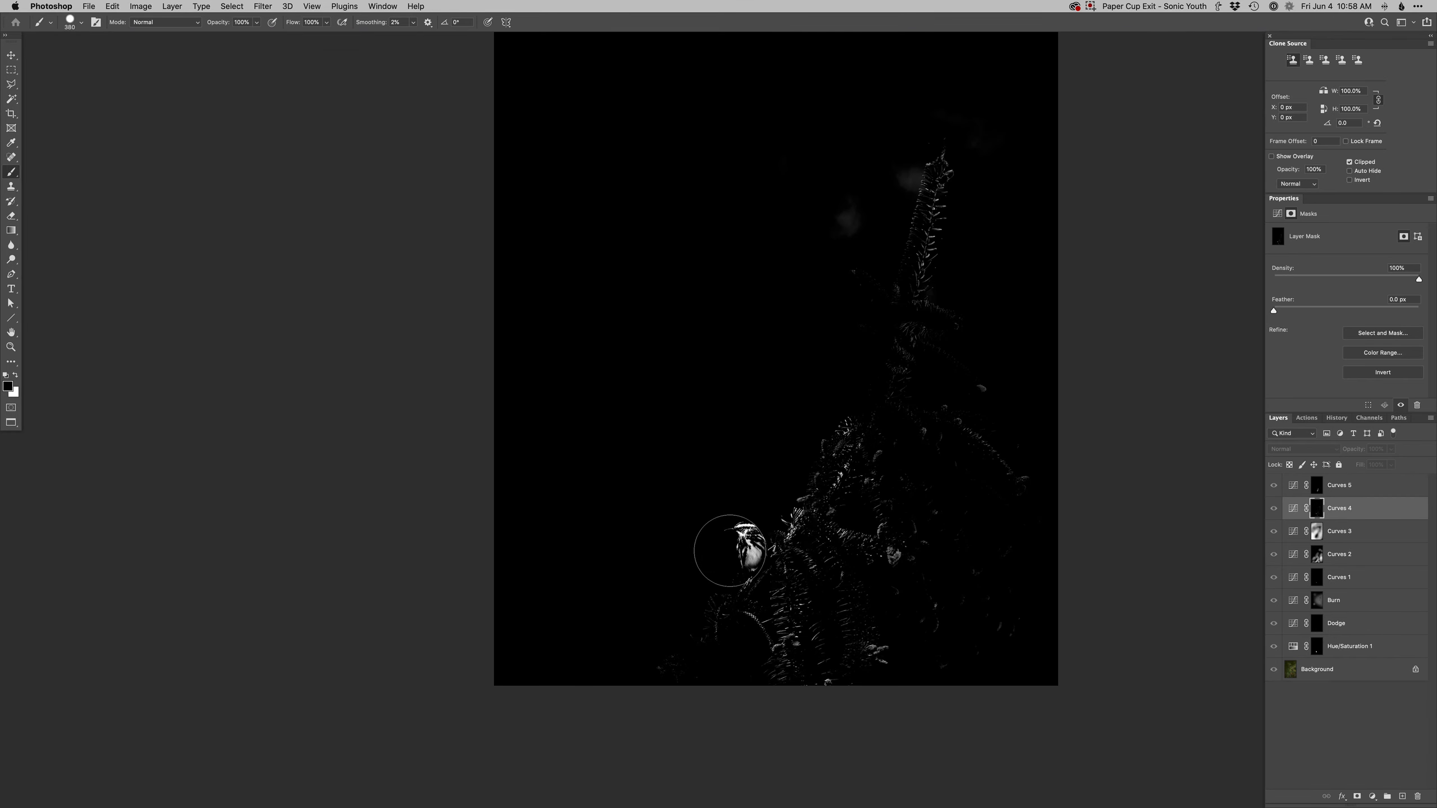
left_click_drag(908, 143, 744, 370)
mouse_move(962, 124)
left_mouse_down()
mouse_move(912, 238)
mouse_move(961, 388)
mouse_move(967, 356)
mouse_move(1024, 600)
left_mouse_up()
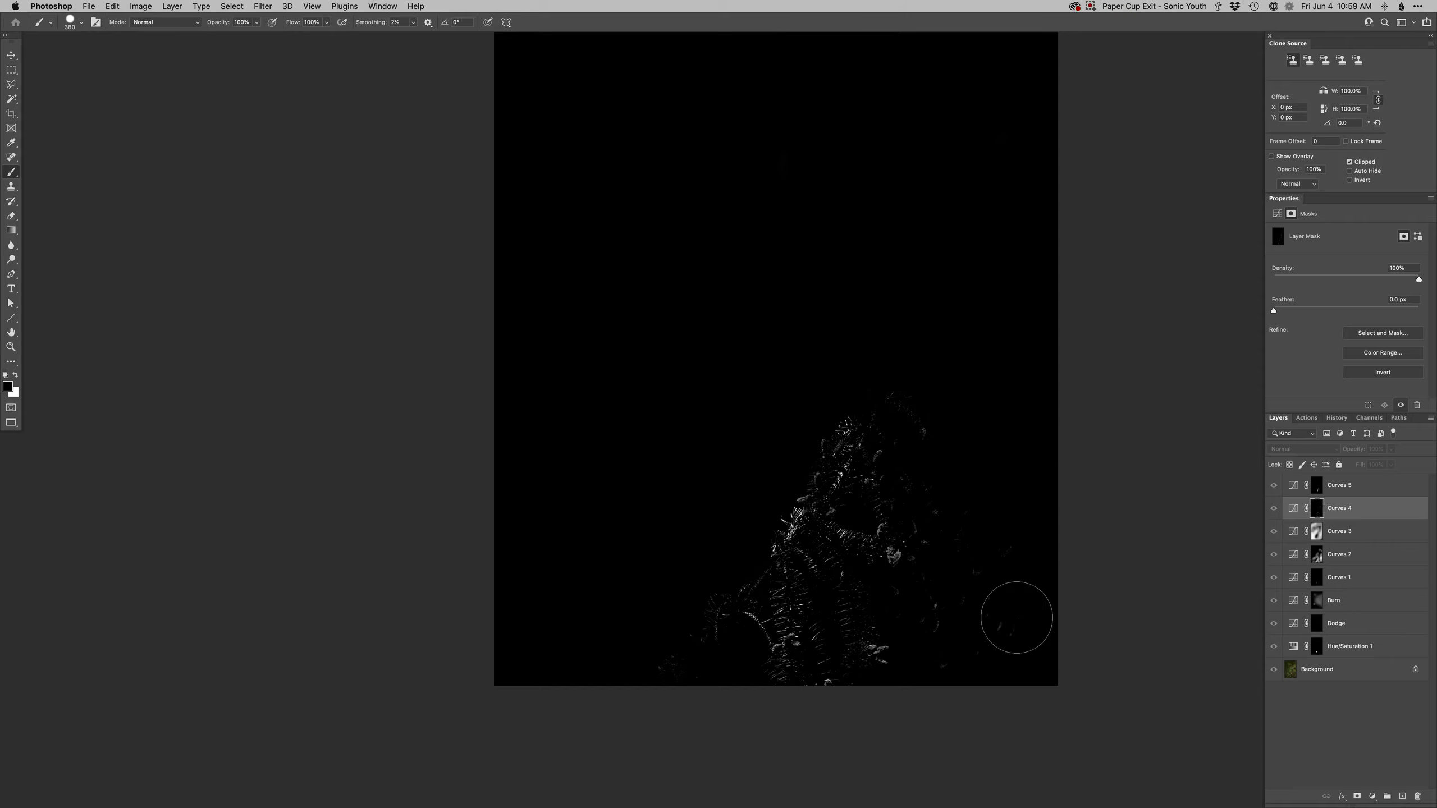
Step: Compare the image with the Curves 4 layer hidden and shown
left_click(1274, 509)
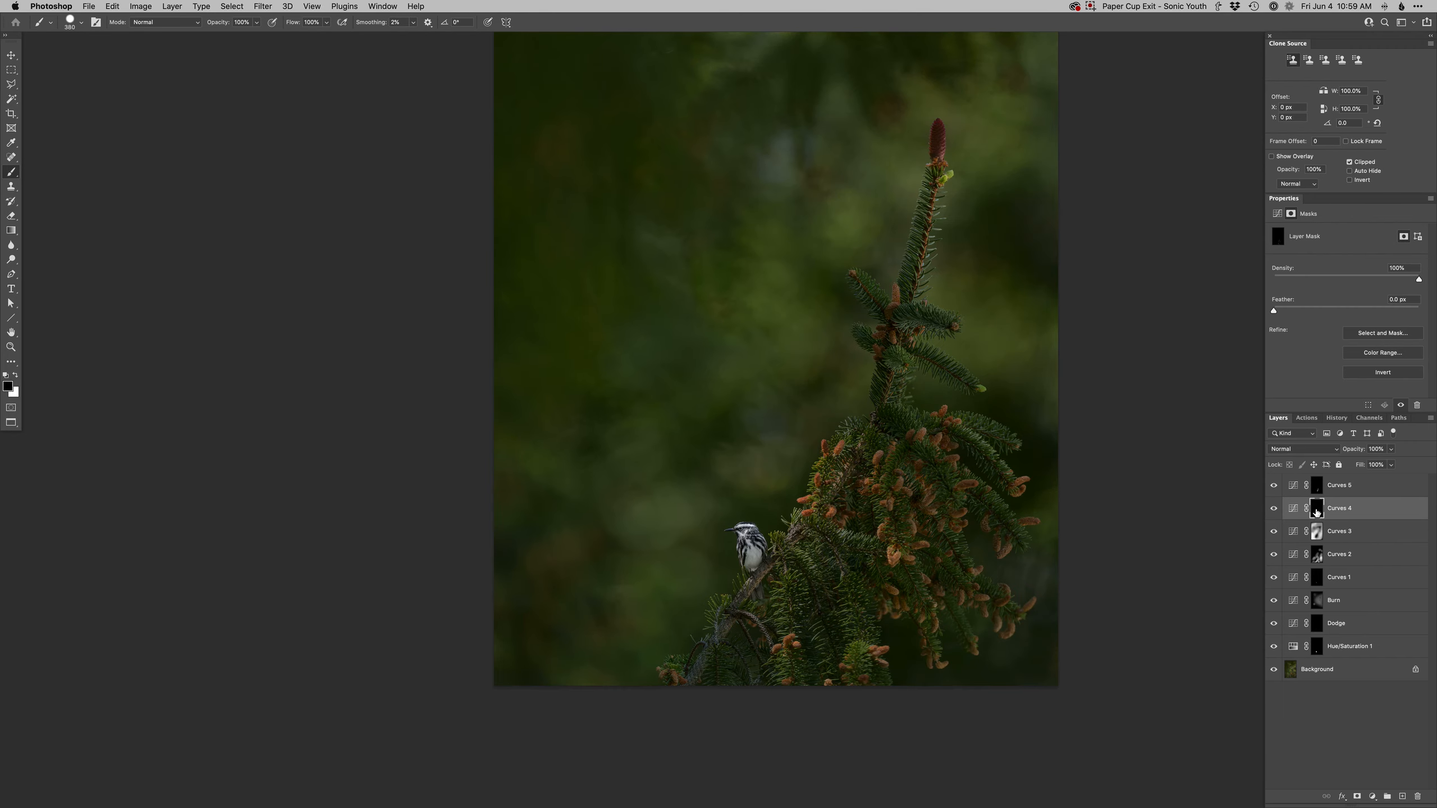
left_click(1274, 509)
left_click(1274, 509)
left_click(1275, 508)
Step: Compare the Background layer alone with the full stack of adjustment layers across the whole photo
left_click(827, 530, "alt")
left_click_drag(828, 565, 809, 651)
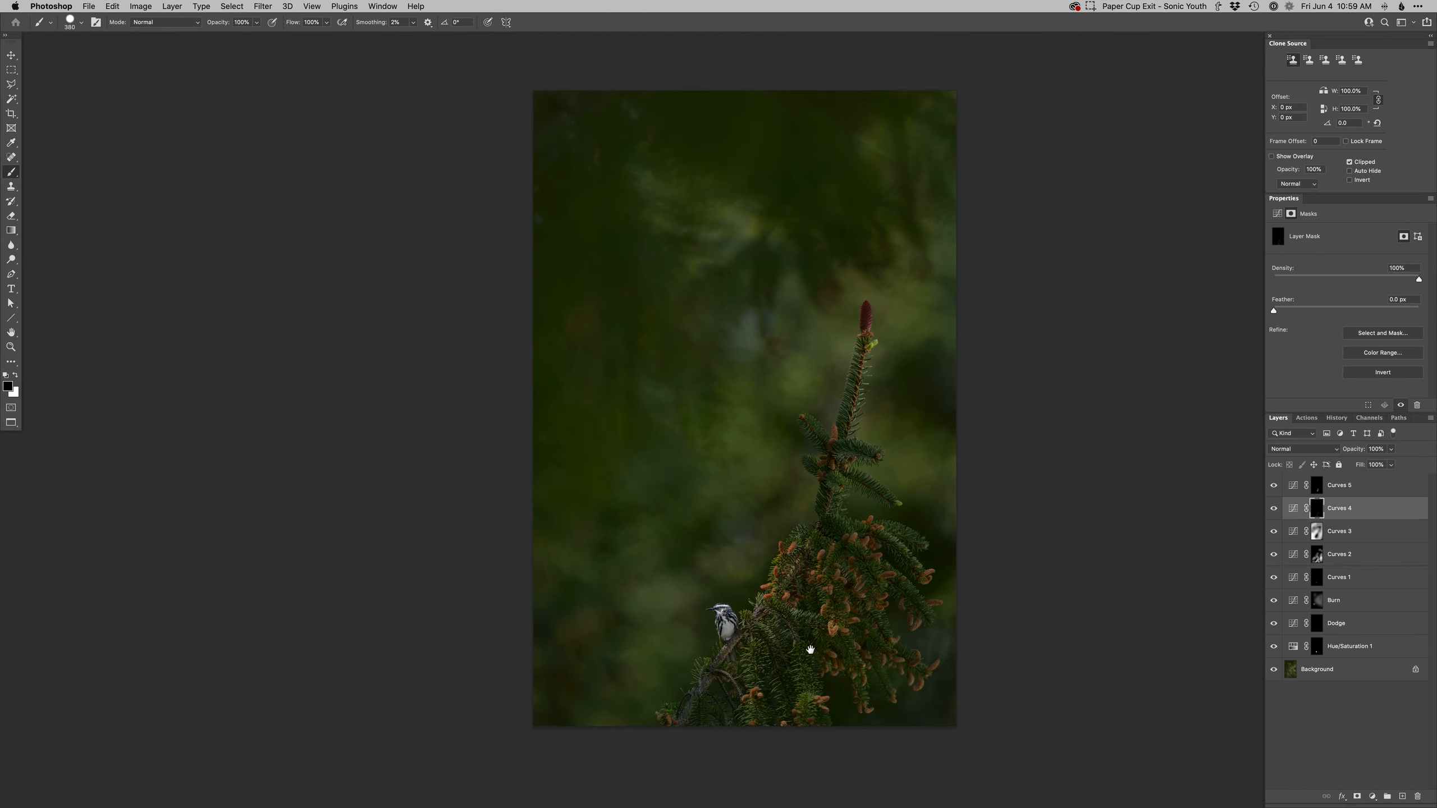
left_click(1274, 669, "alt")
left_click(1274, 669, "alt")
left_click(1273, 668, "alt")
left_click(1274, 668, "alt")
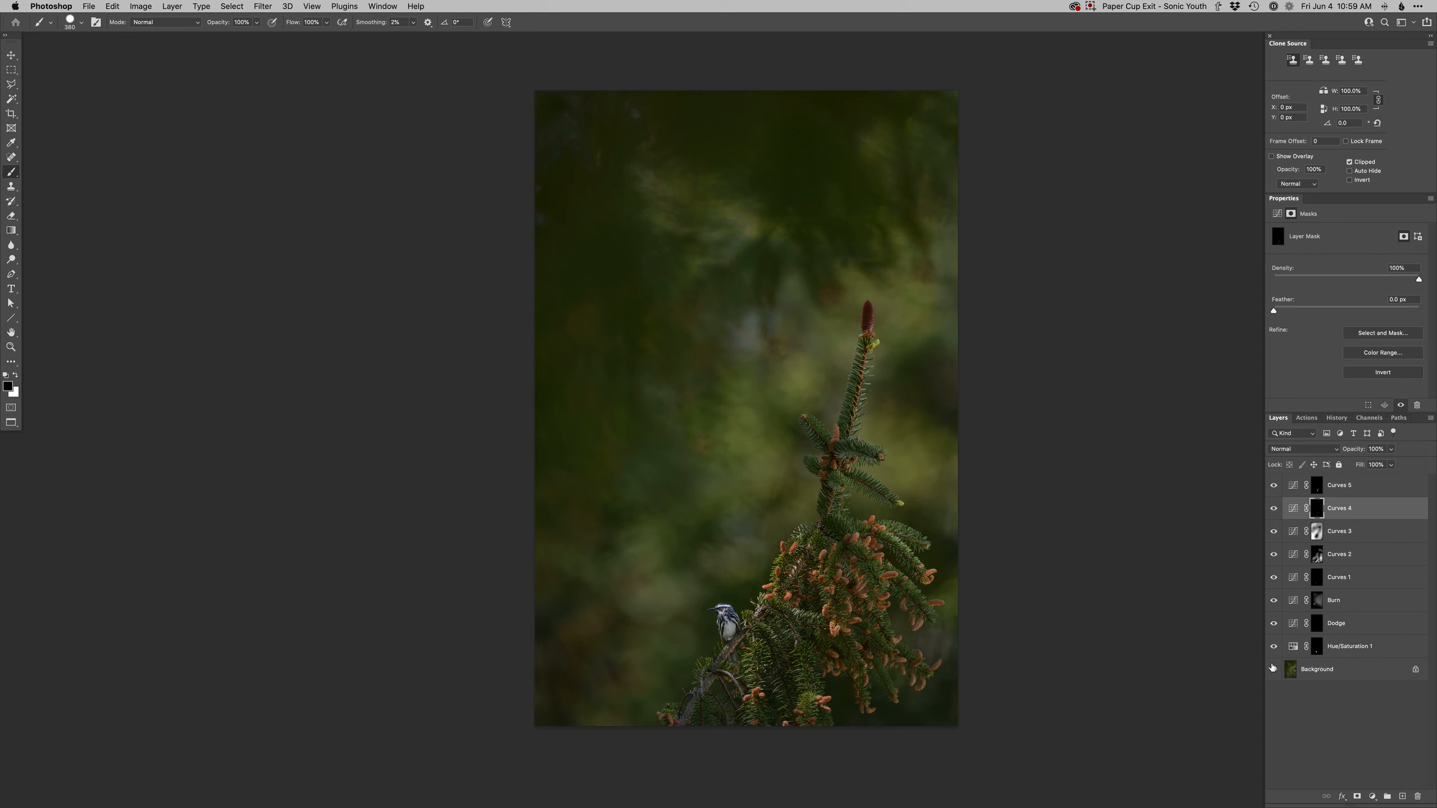
left_click_drag(860, 667, 849, 676)
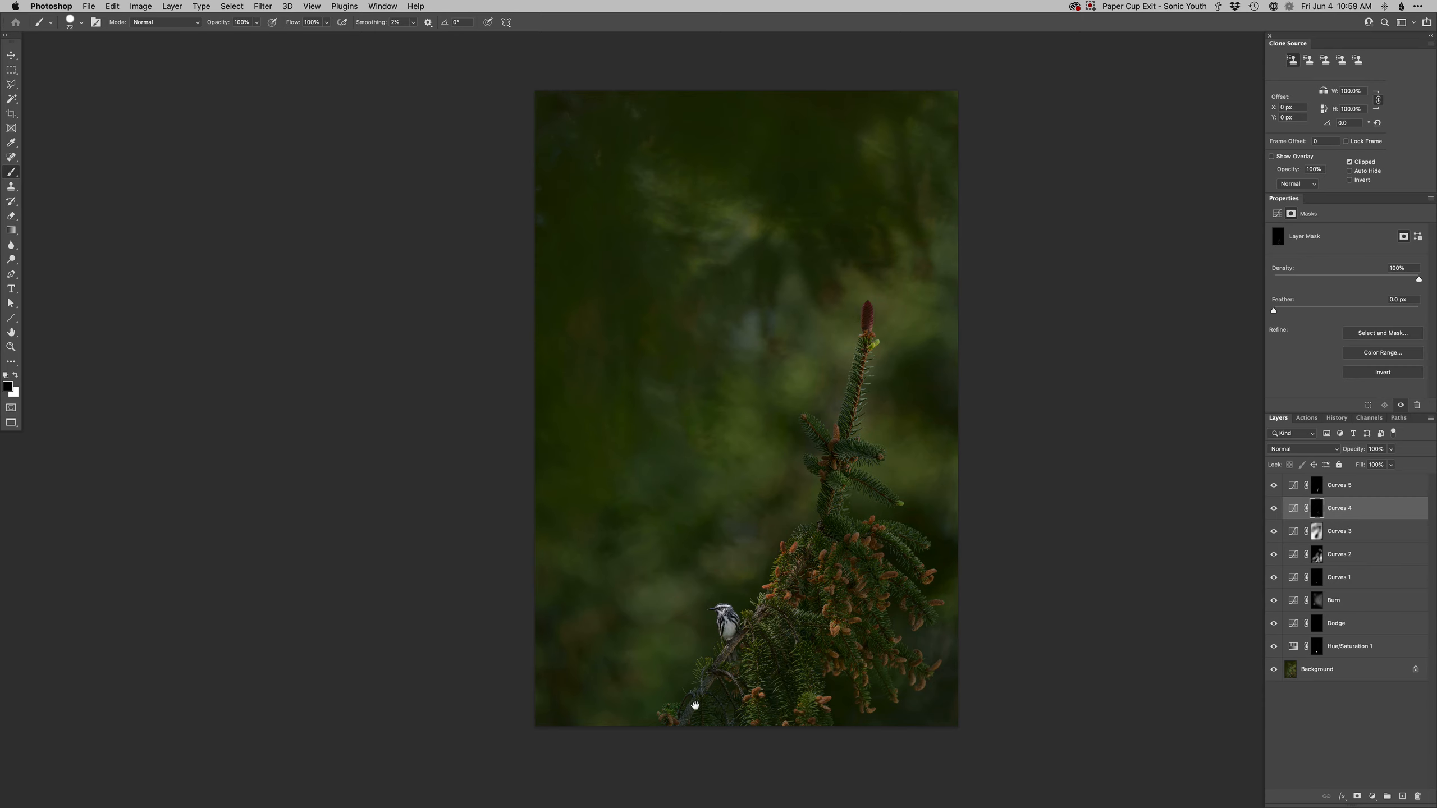
Step: Close the edited photo, switch to Lightroom Classic and compare the virtual copy with the edited PSD in Survey view without side panels
key("super+shift+a")
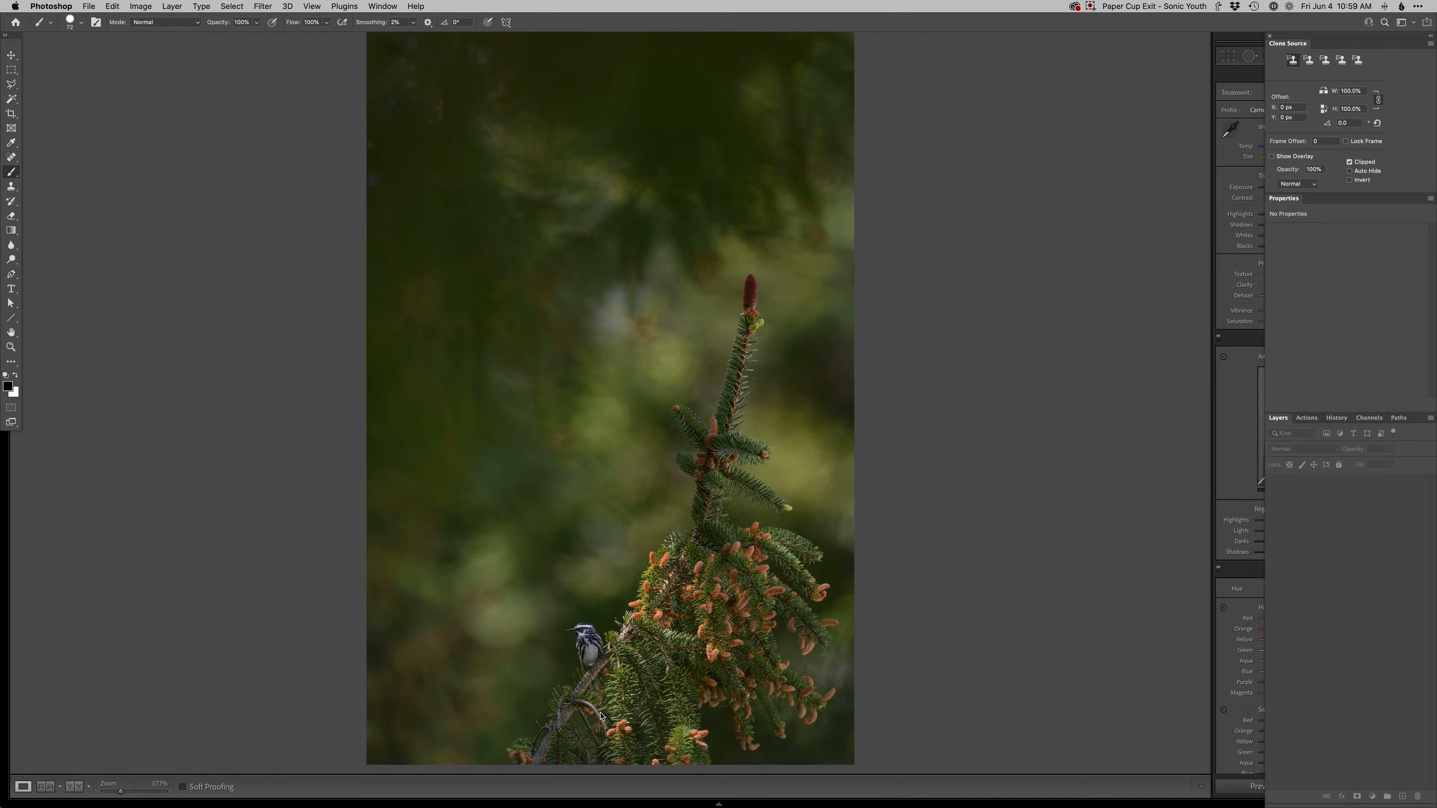
left_click(1055, 553)
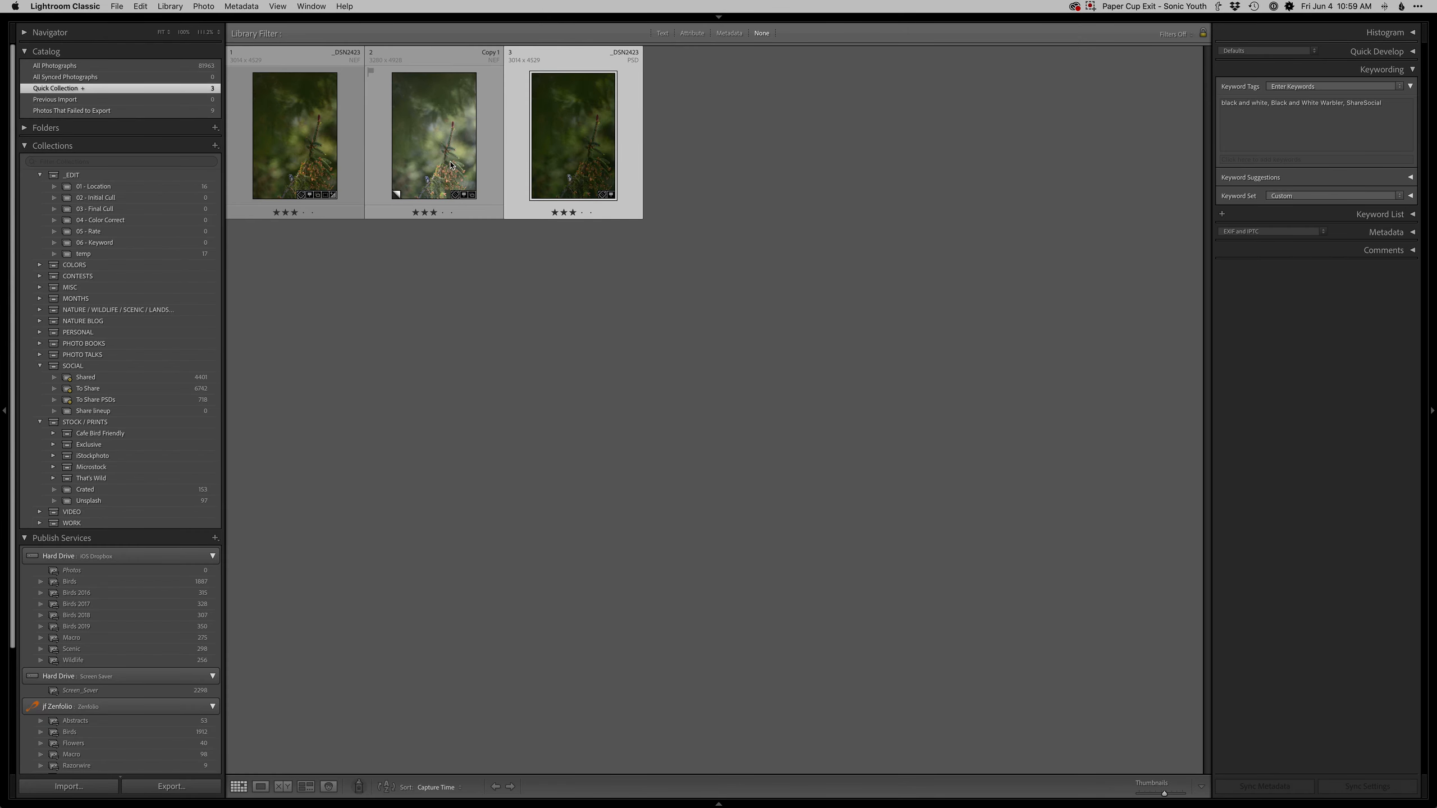
left_click(432, 170, "super")
key("n")
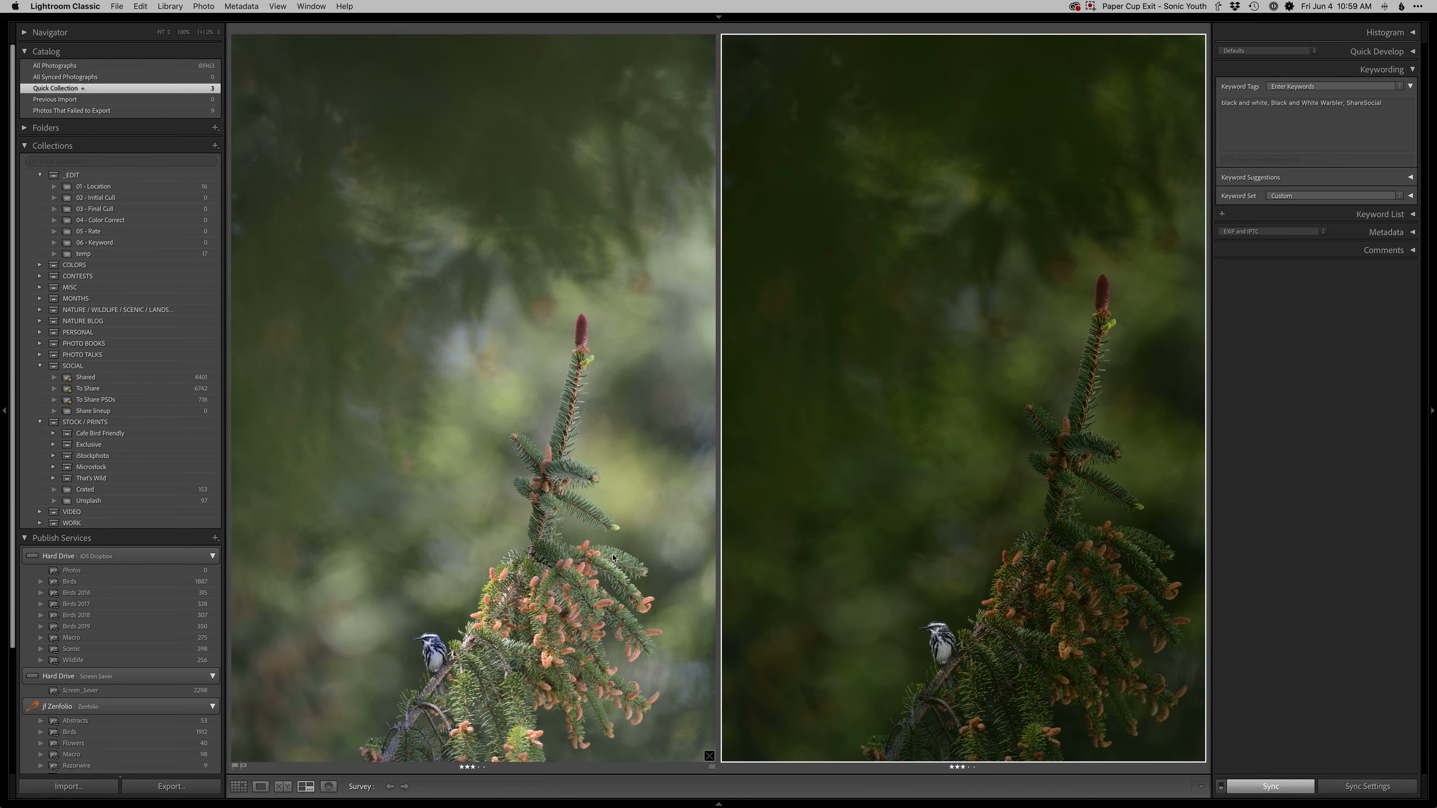
key("Tab")
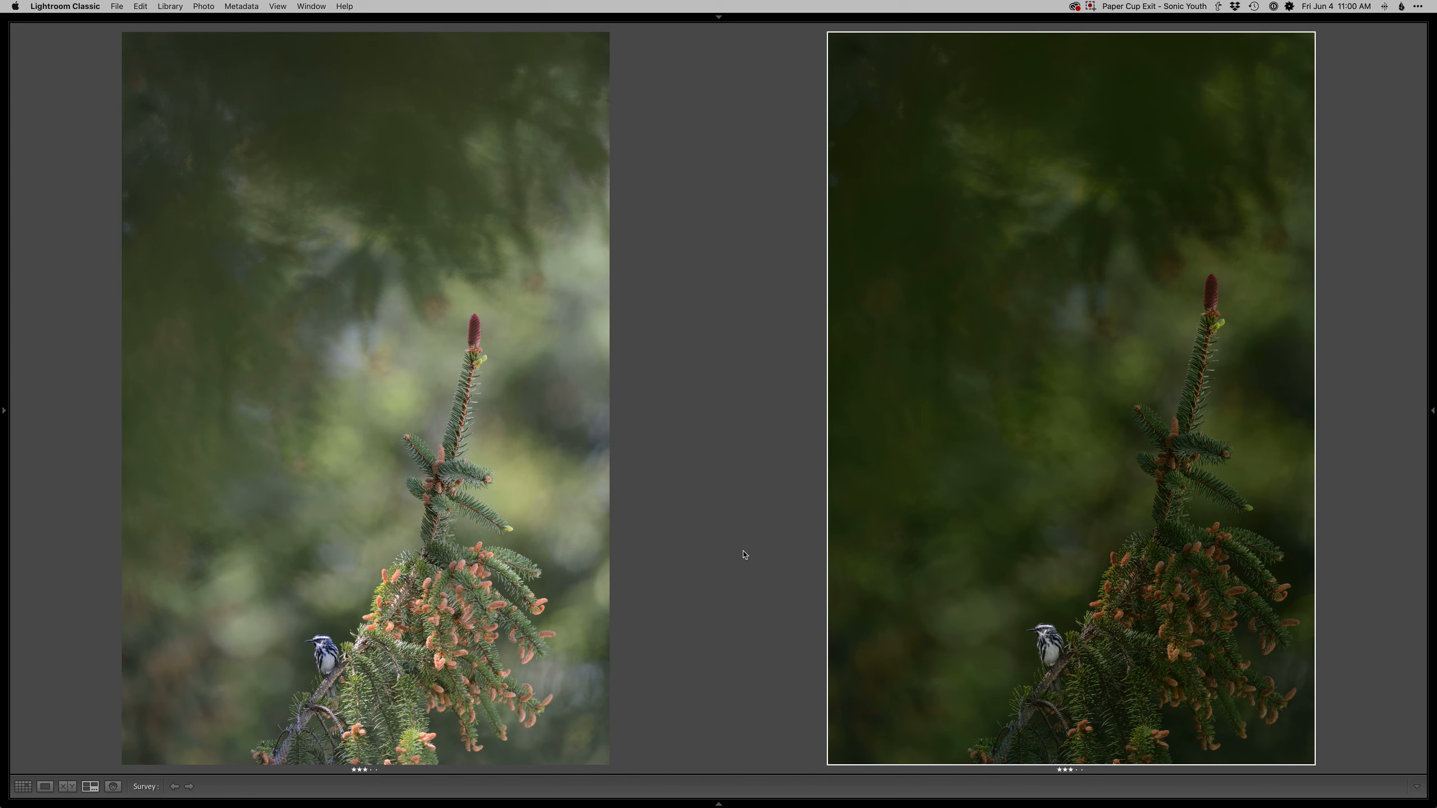
Step: View the edited photo alone in Loupe view and at full screen
double_click(1044, 491)
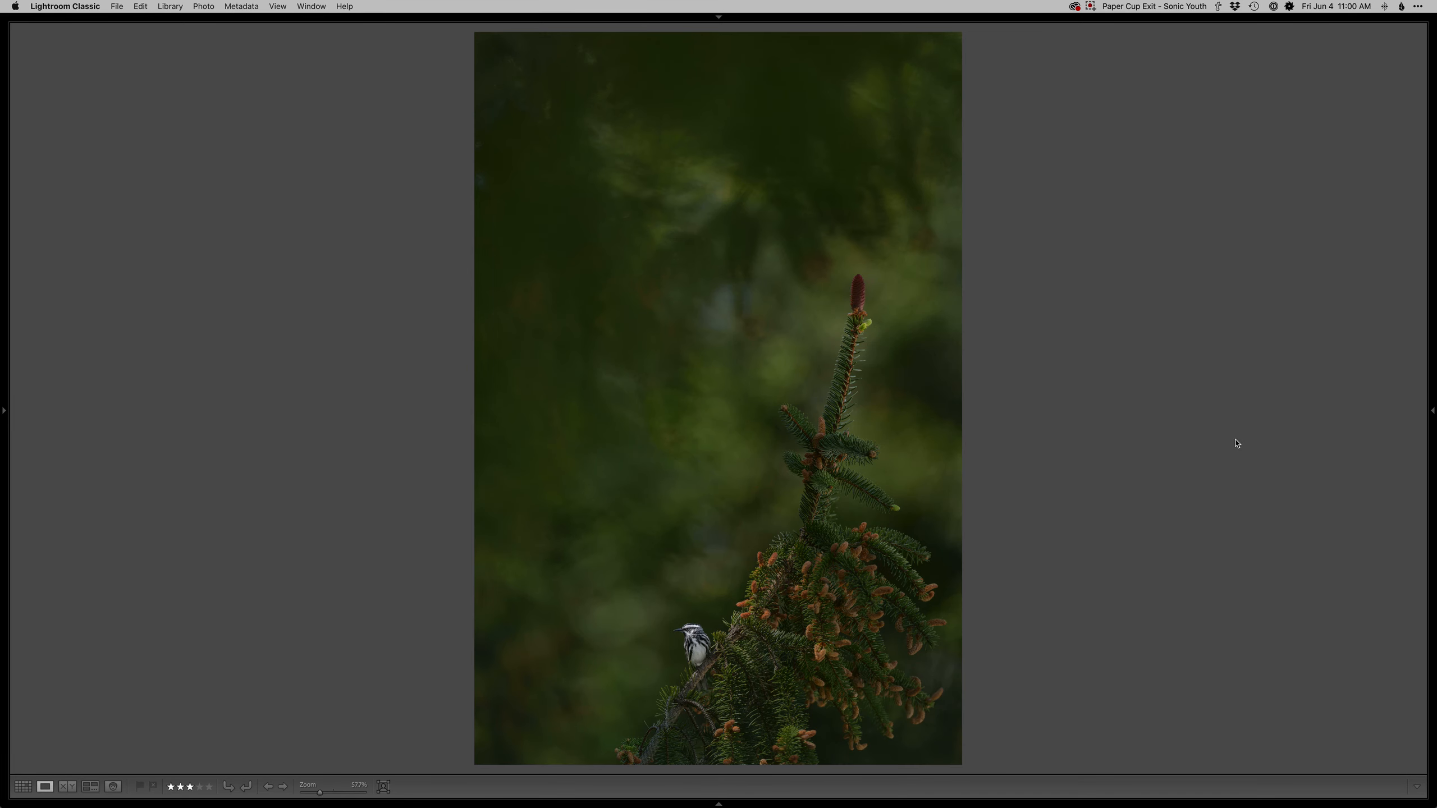
key("f")
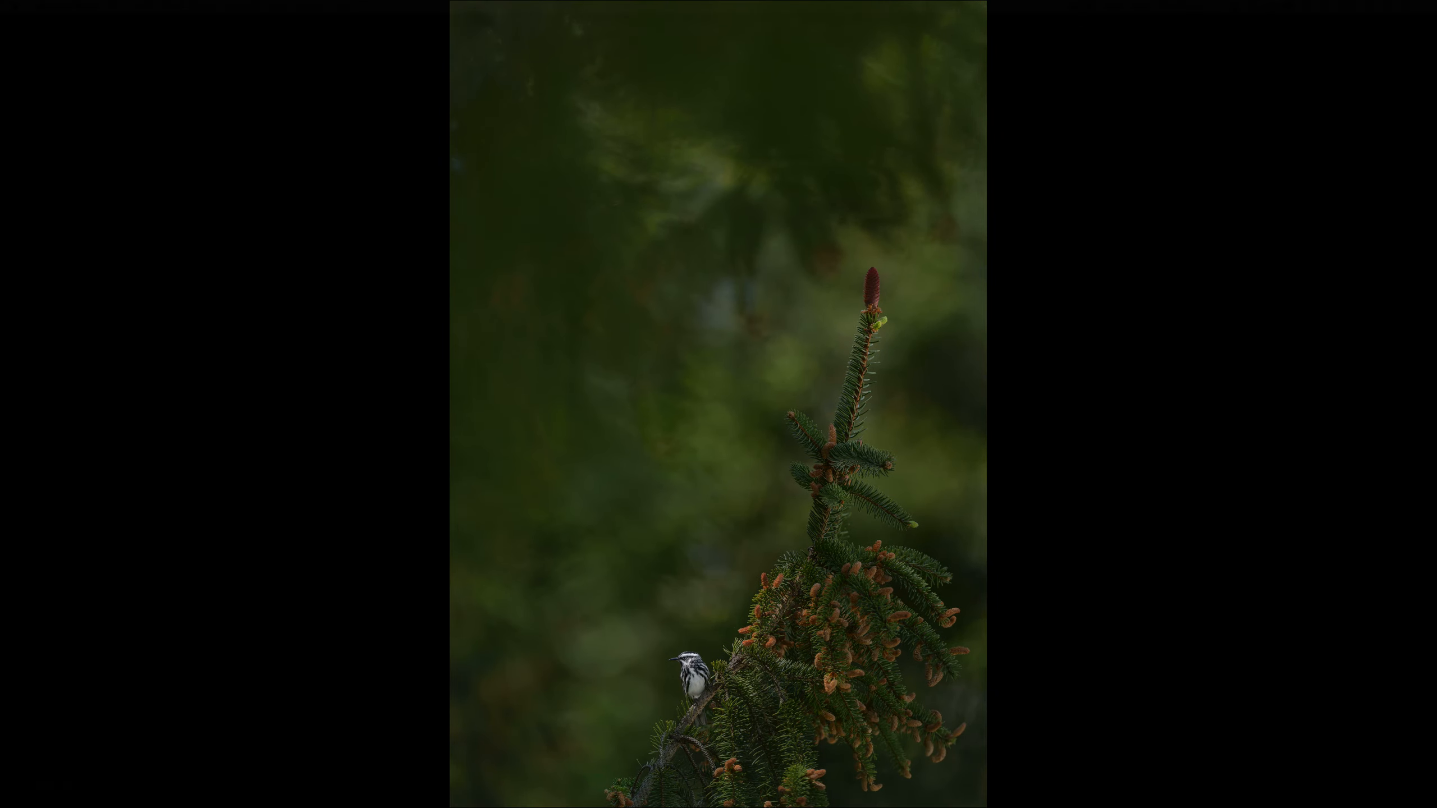
key("f")
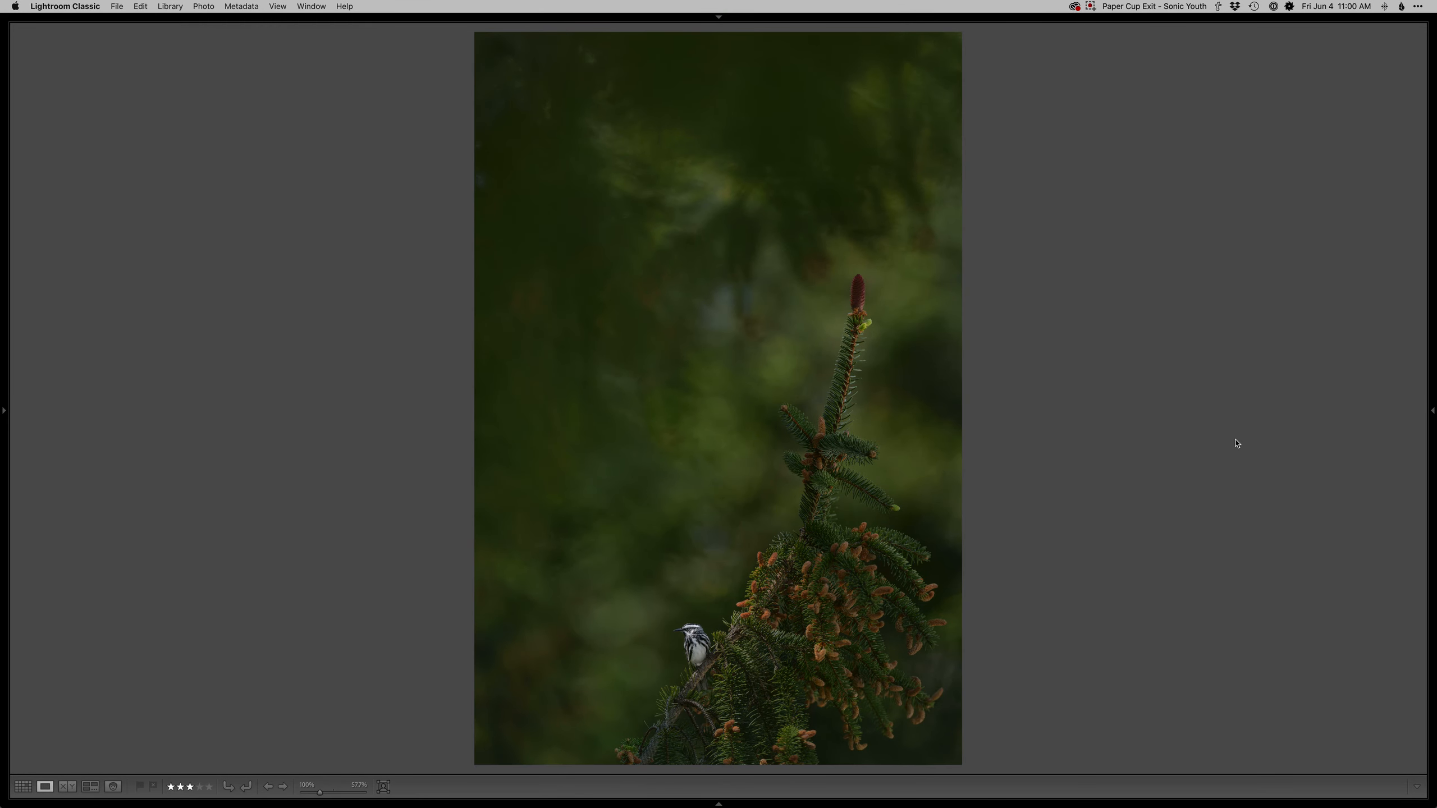
Step: Switch to Safari, view the Online Workshops page and return to Lightroom Classic
key("super+Tab")
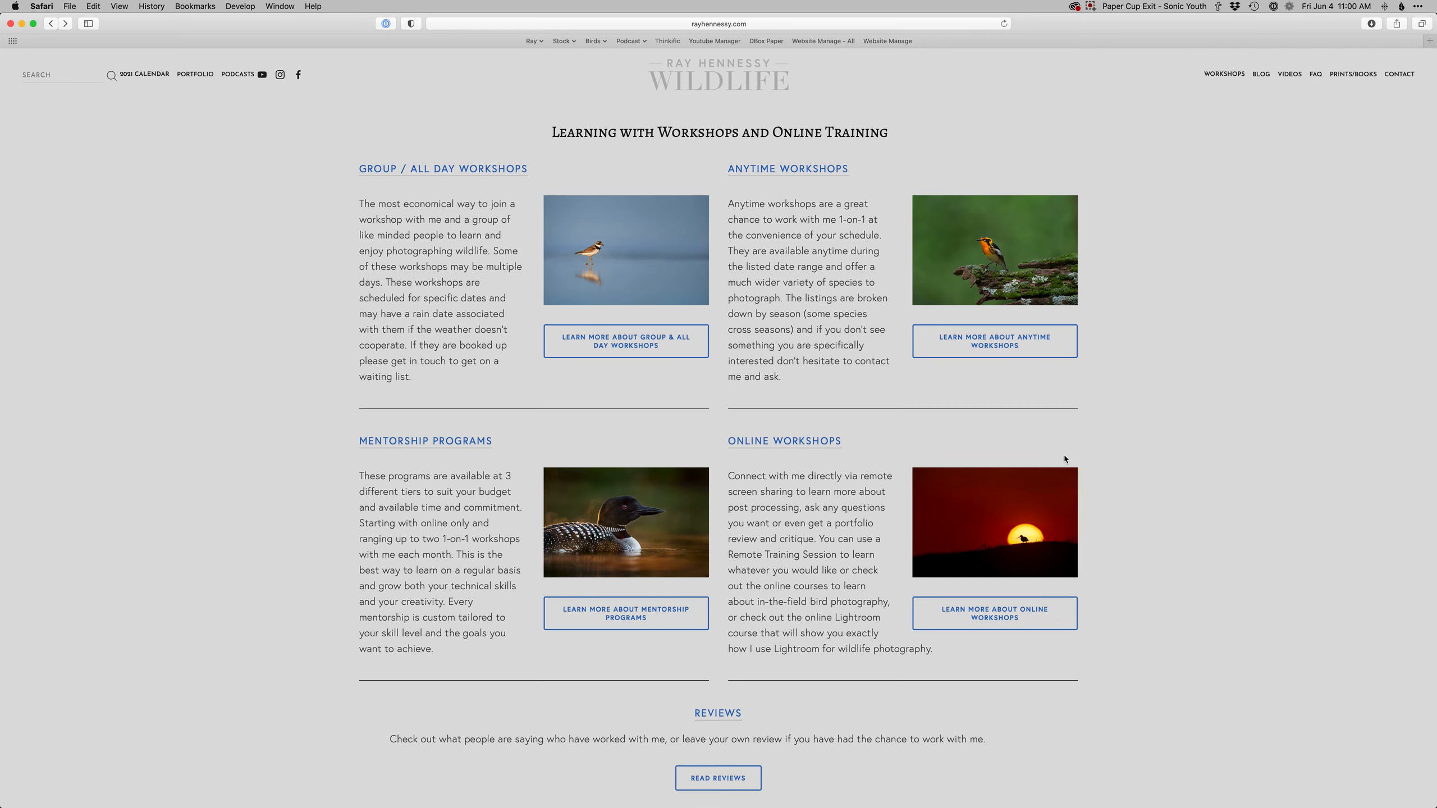
left_click(779, 444)
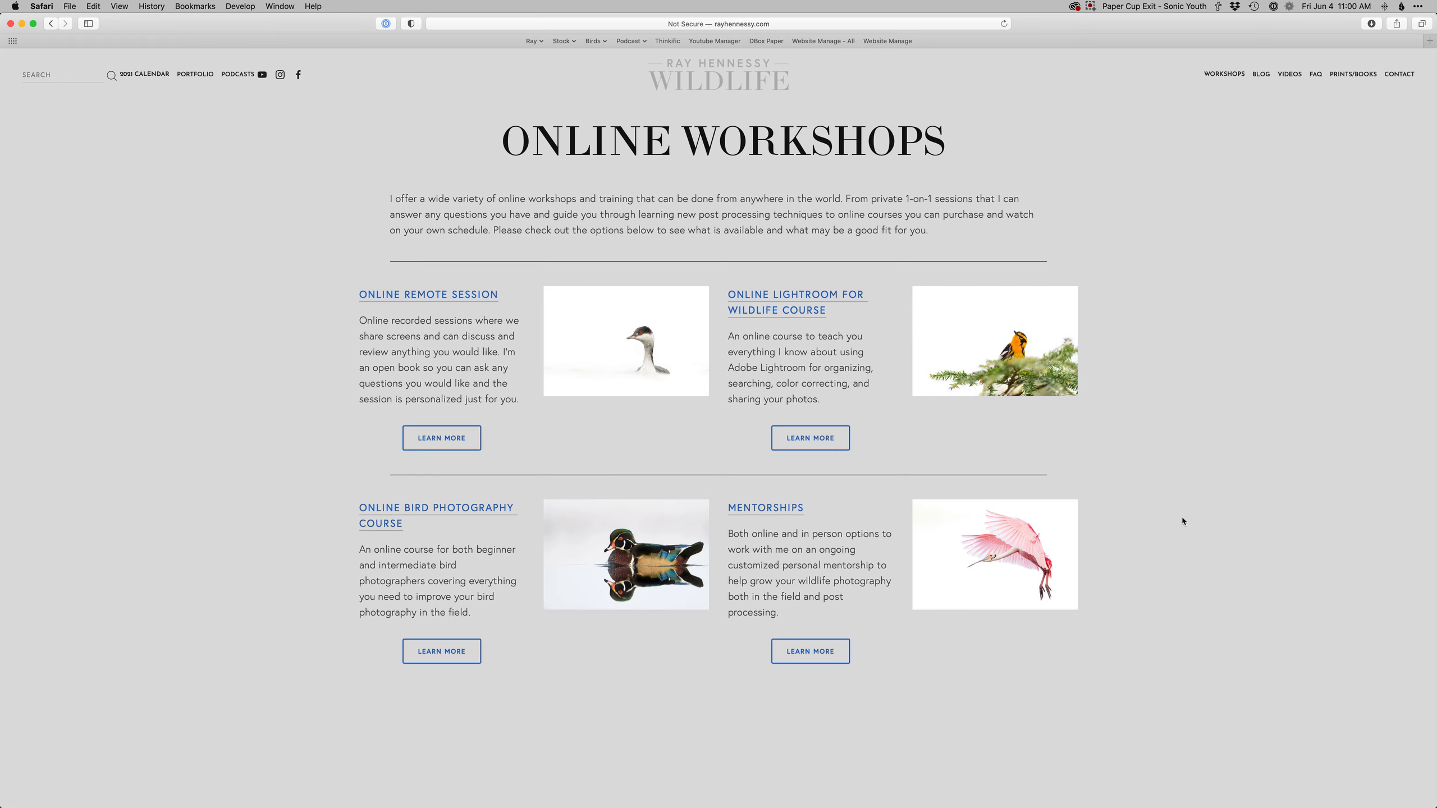
key("super+Tab")
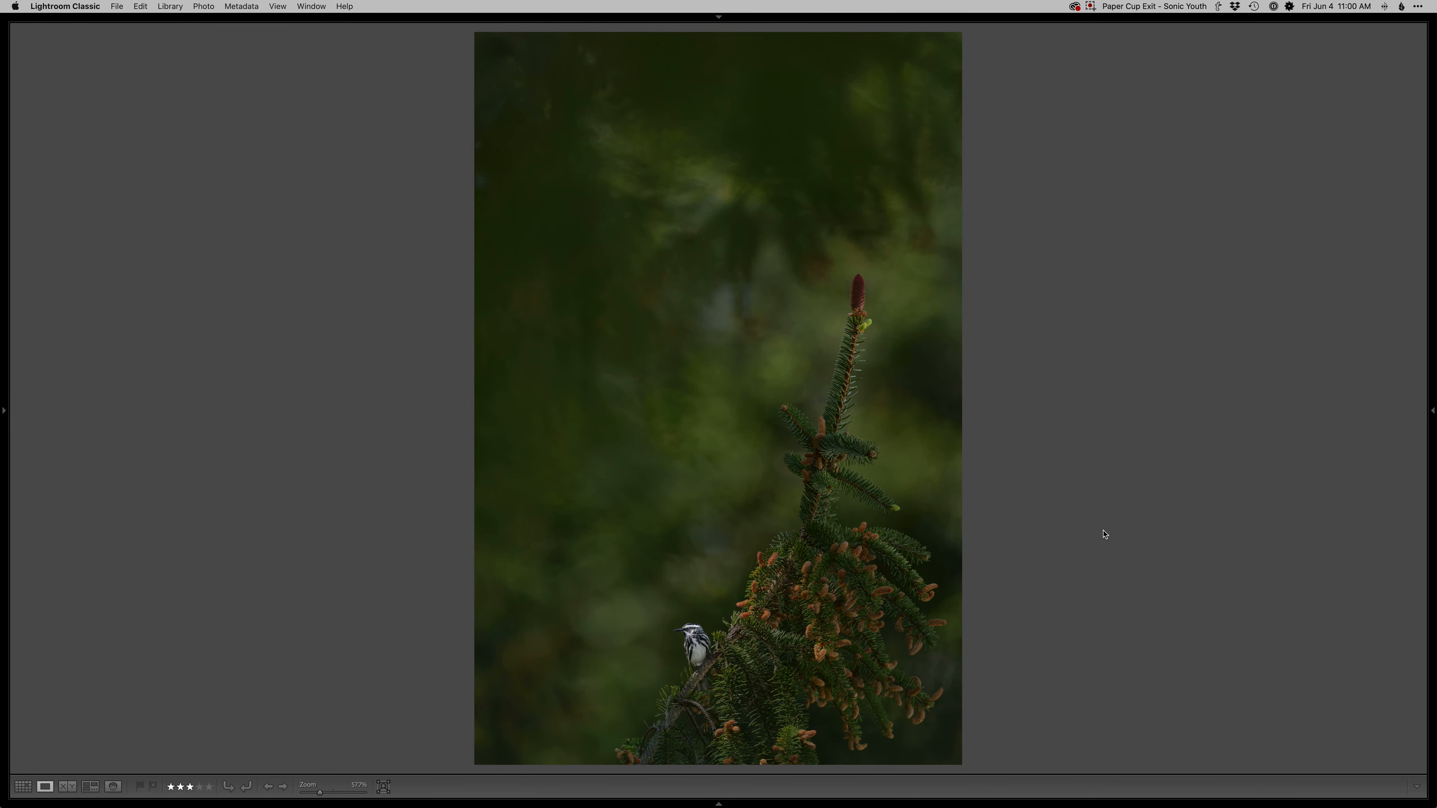
left_click(1091, 6)
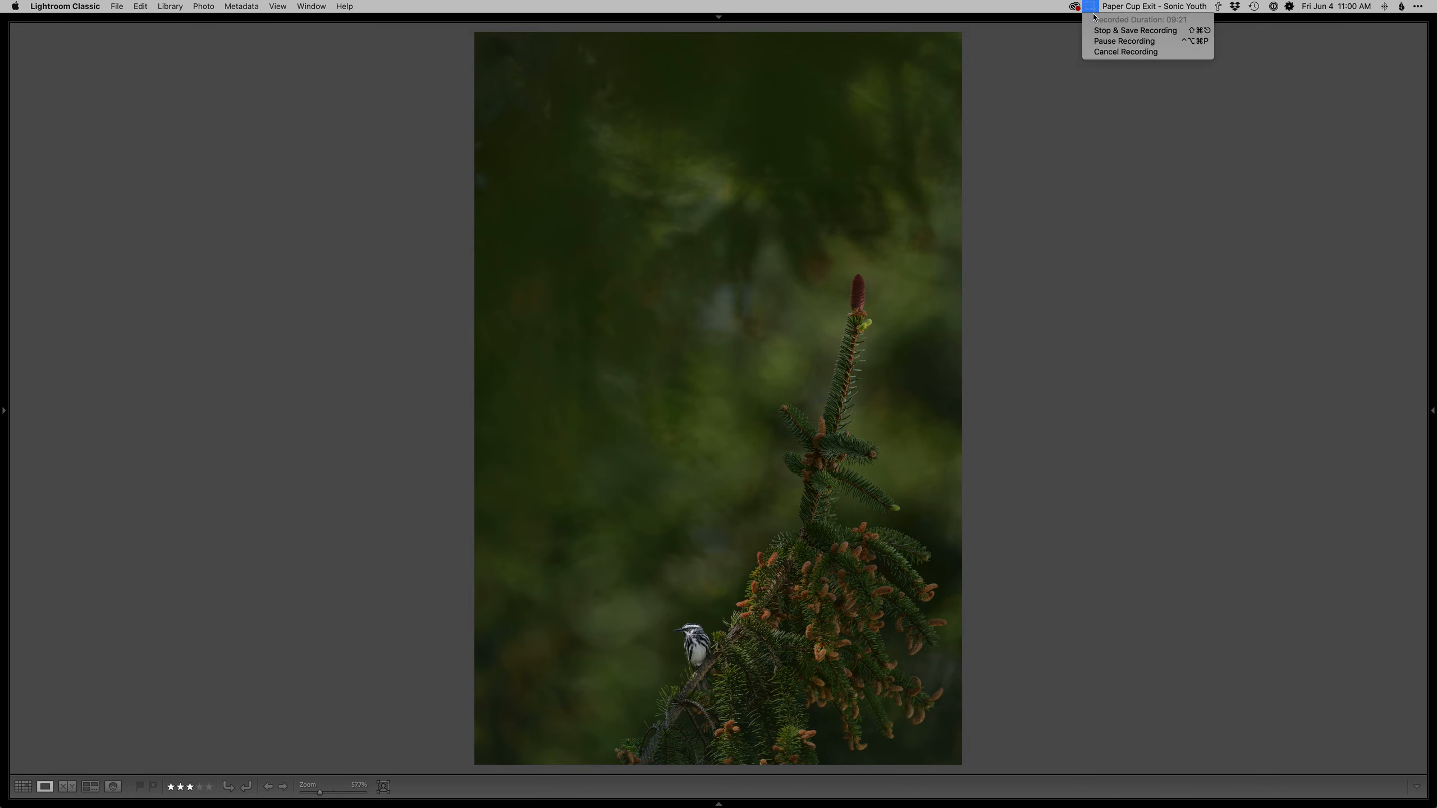